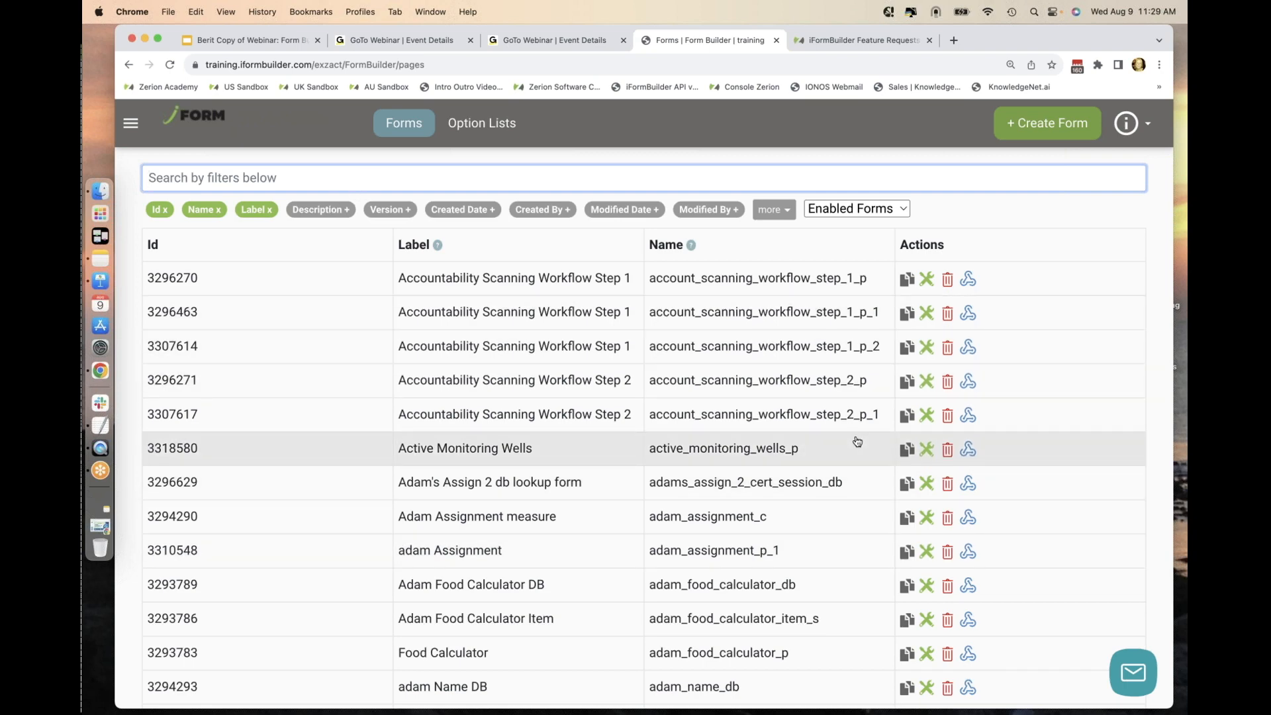
Add the Description, Created Date and Created By columns to the forms list and check the form status filter options.
click(337, 216)
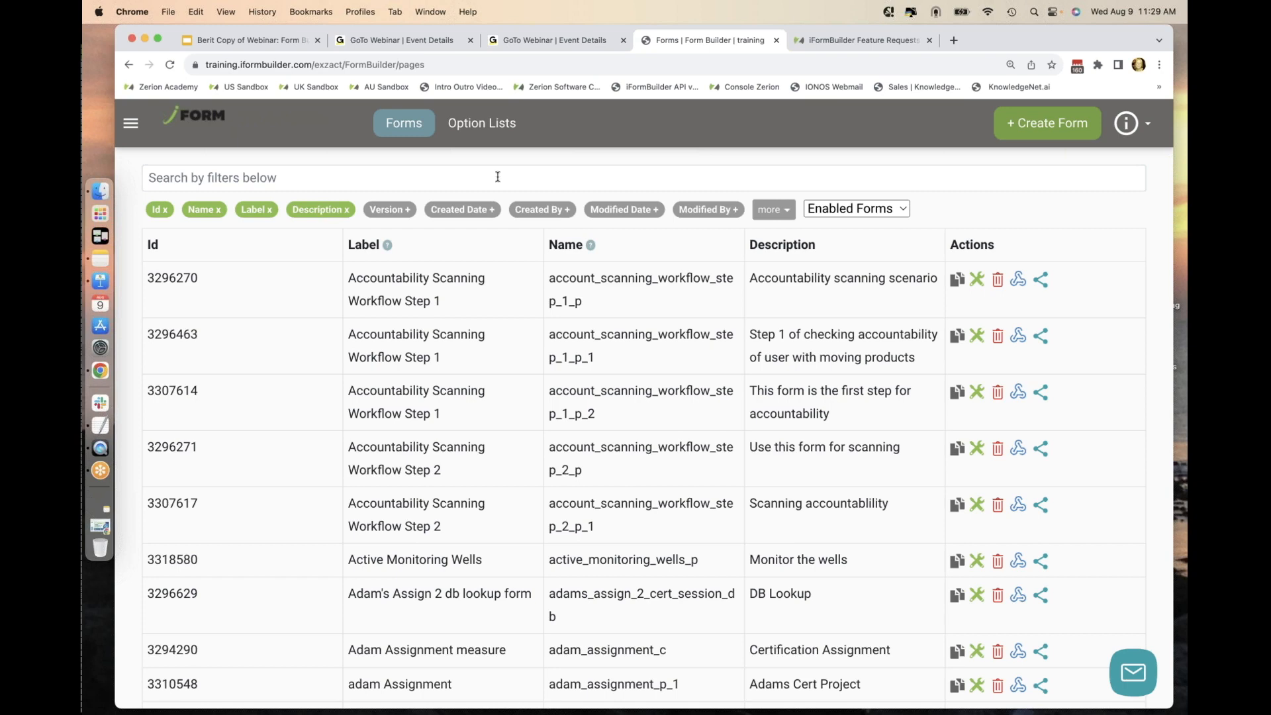
click(485, 211)
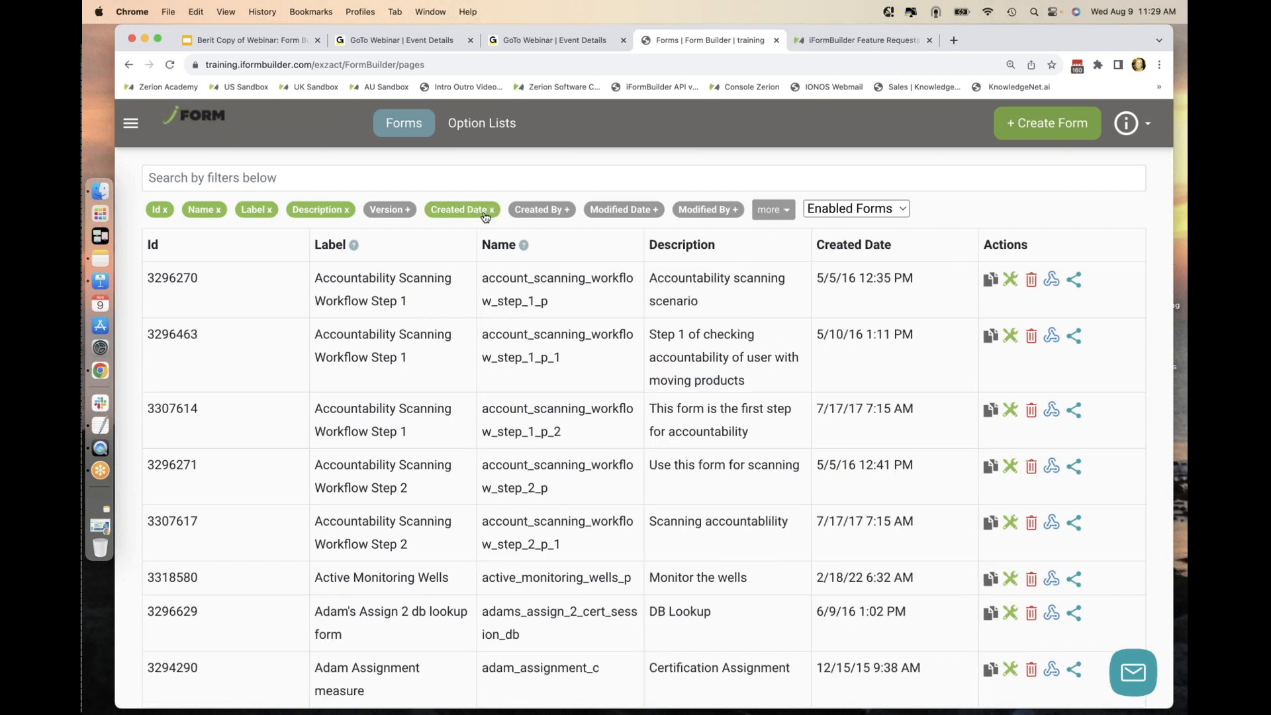
click(547, 211)
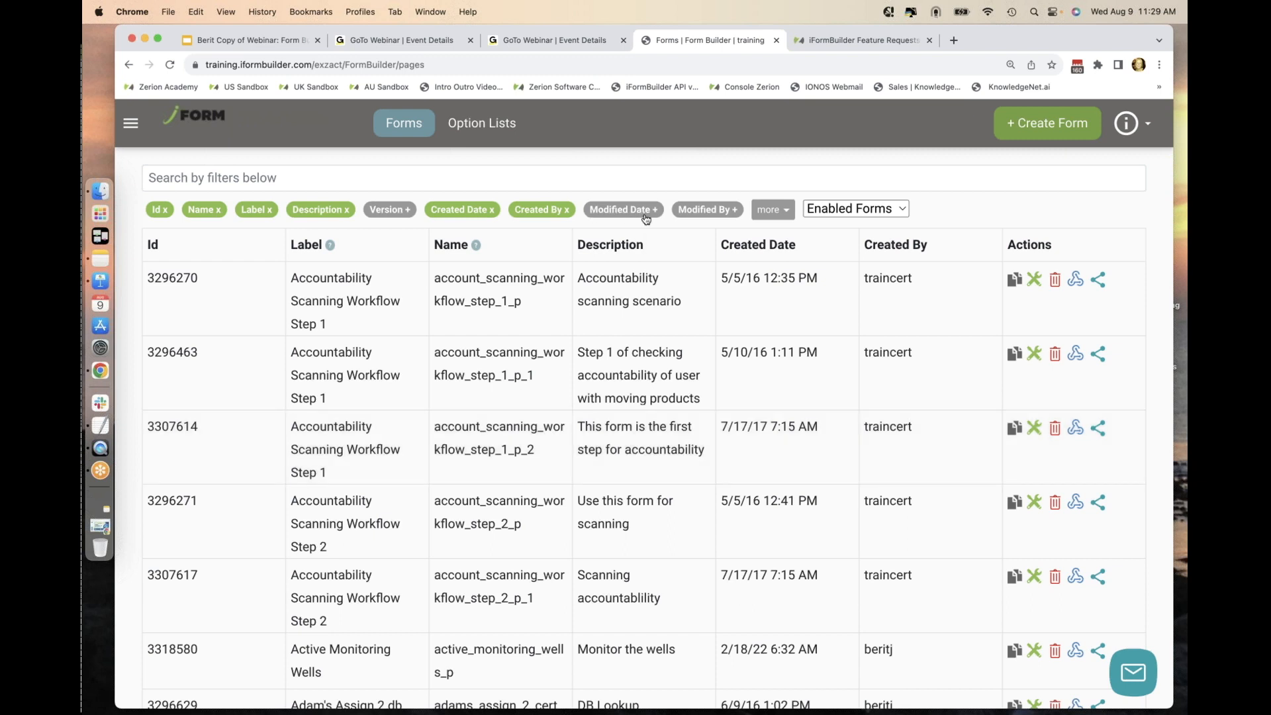
click(903, 210)
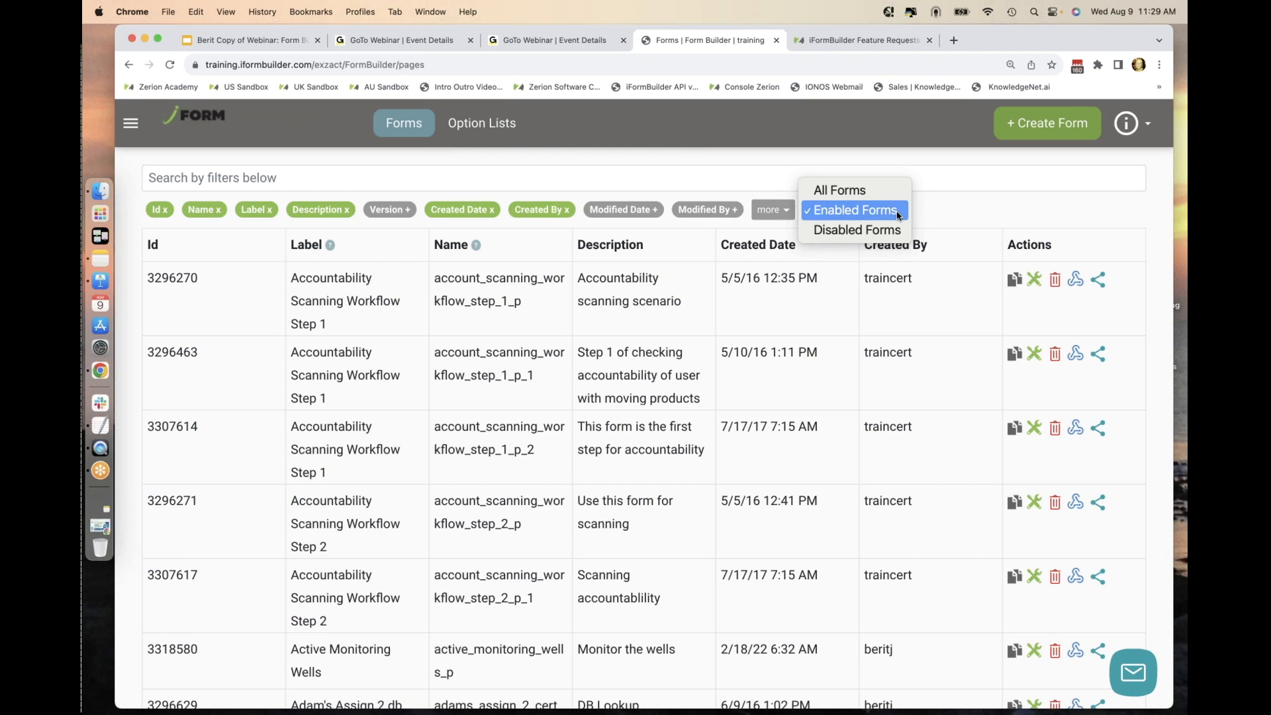
click(976, 206)
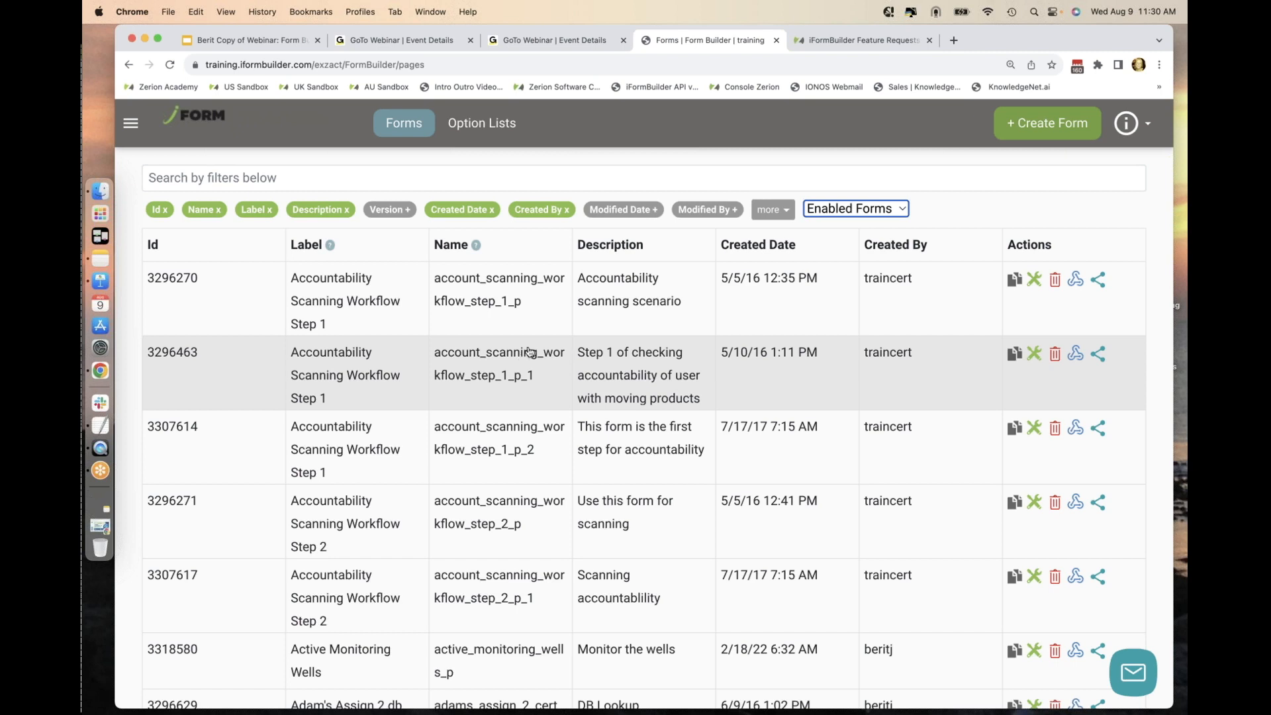
Inspect the first listed form's editable label, name and description, and view its post data endpoints.
click(1035, 284)
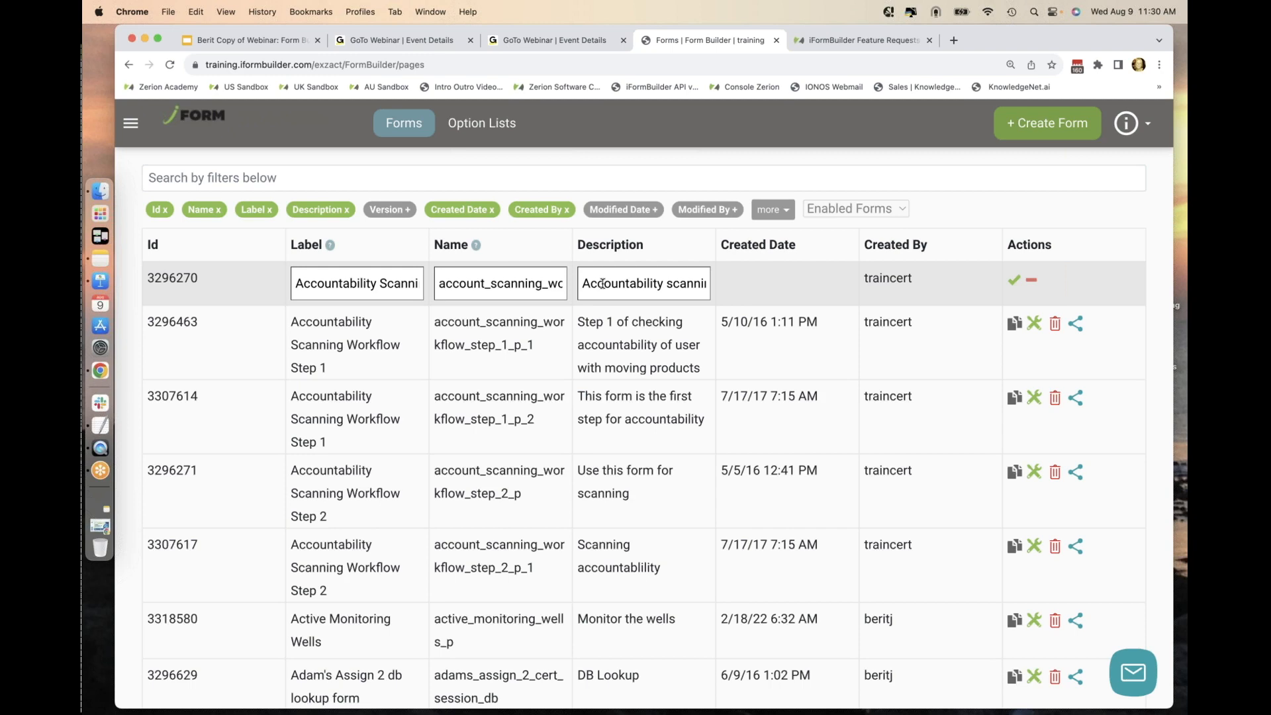
click(1018, 286)
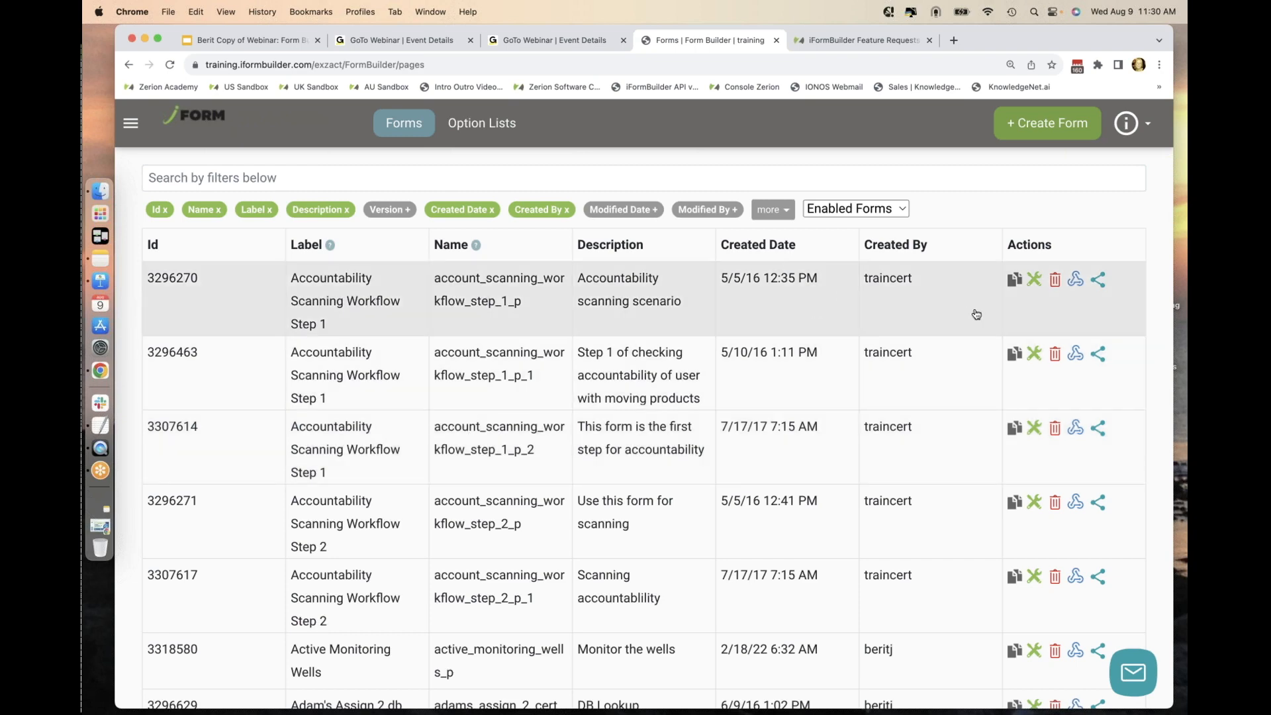
click(1076, 281)
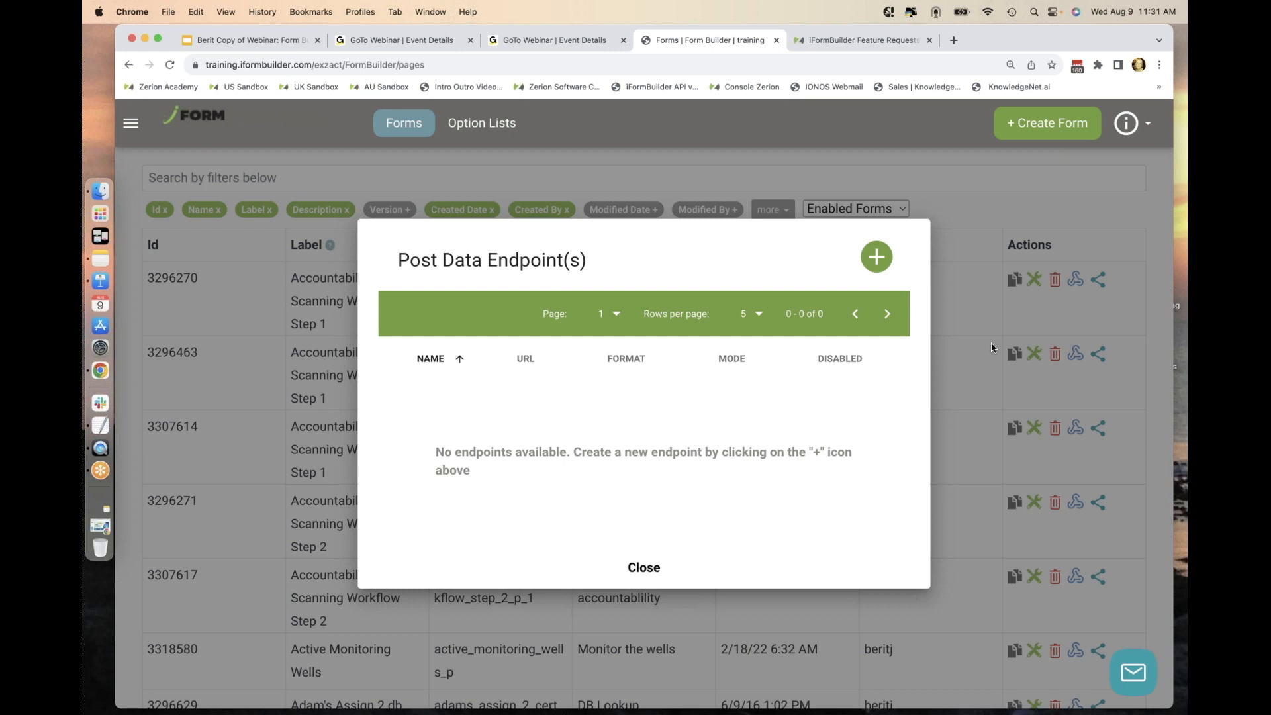
click(641, 571)
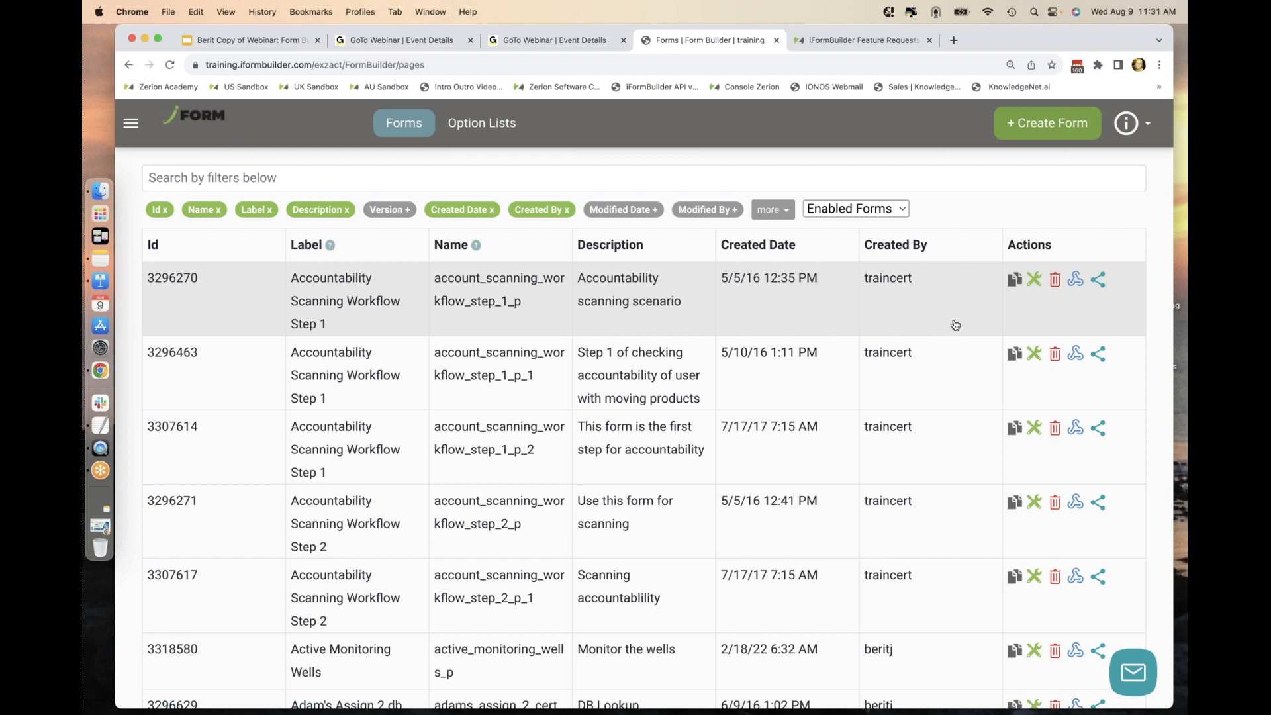
Start creating a new form and review its basic settings and standard icons.
click(1023, 128)
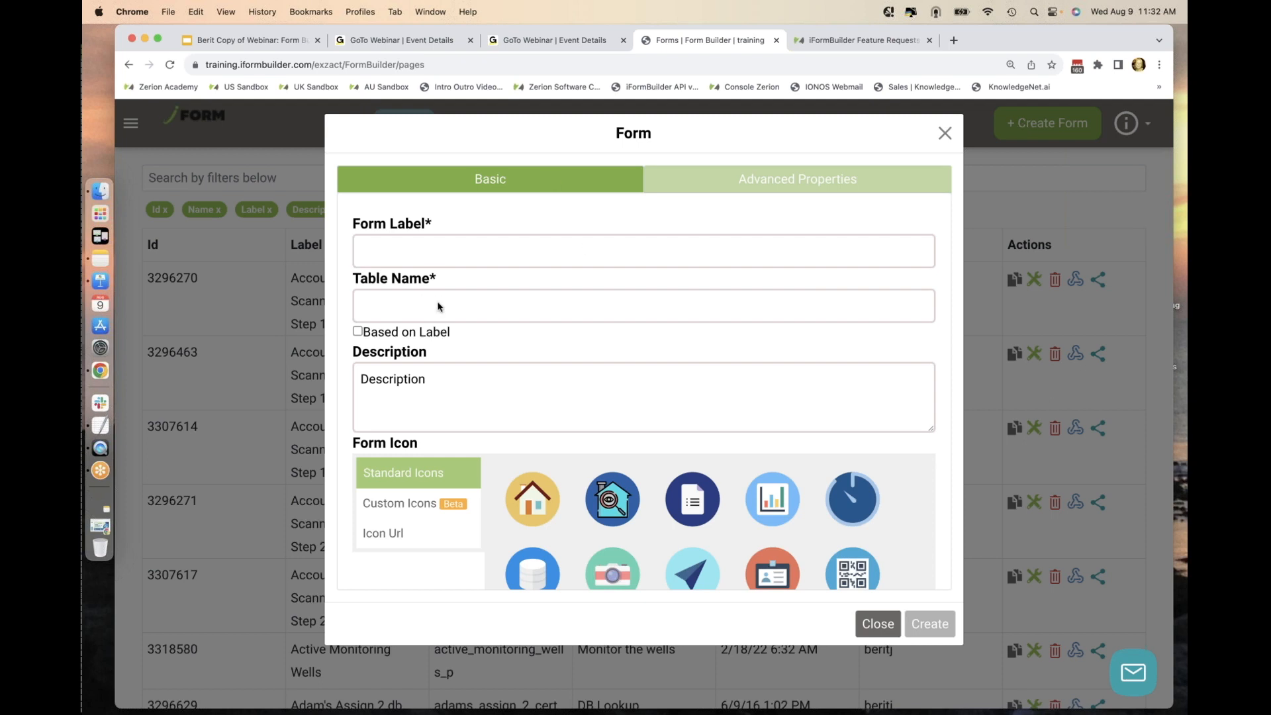
scroll(439, 544, down, 3)
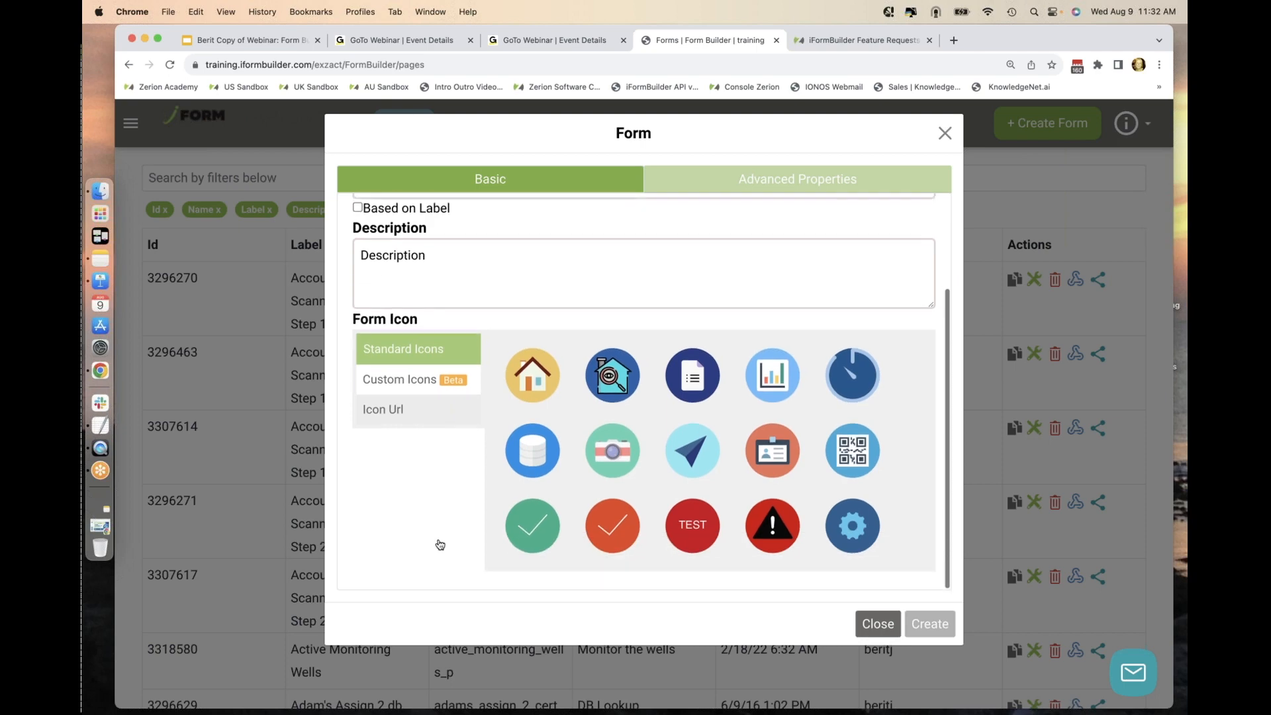
scroll(437, 540, up, 3)
Review the new form's advanced properties and the available dynamic attributes, and return to its basic settings.
click(772, 196)
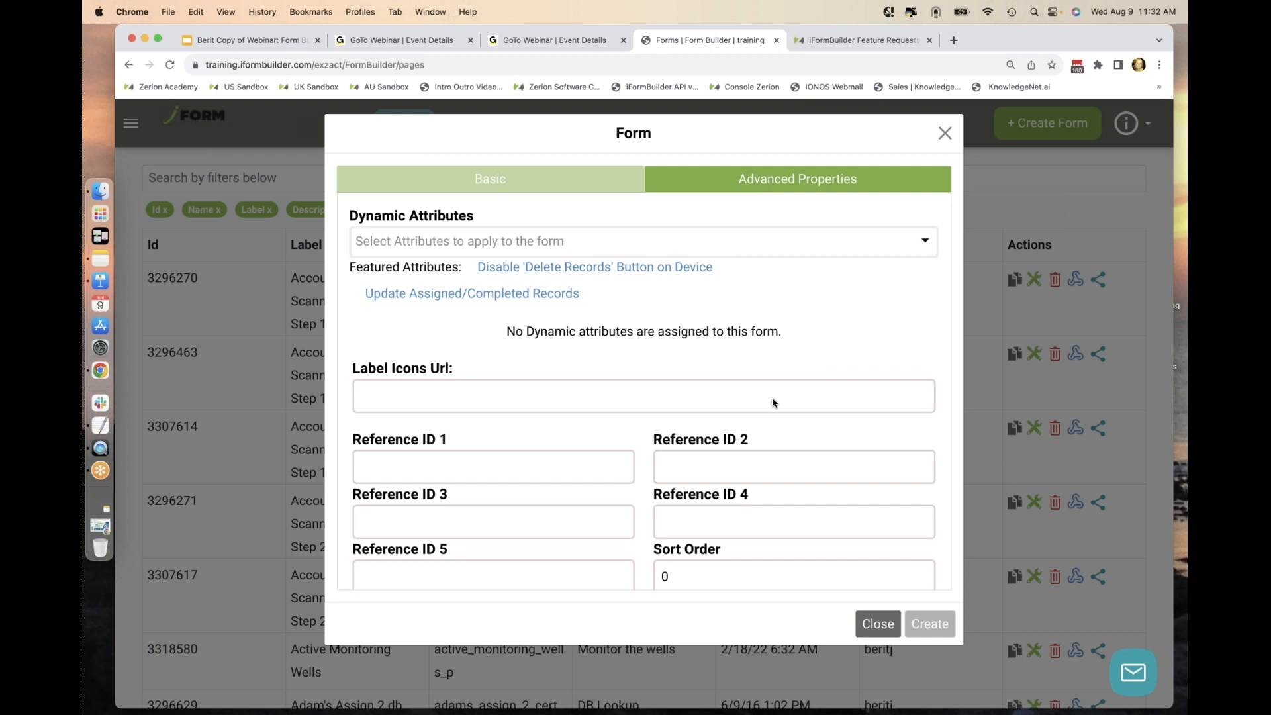
scroll(739, 294, down, 2)
scroll(739, 294, up, 2)
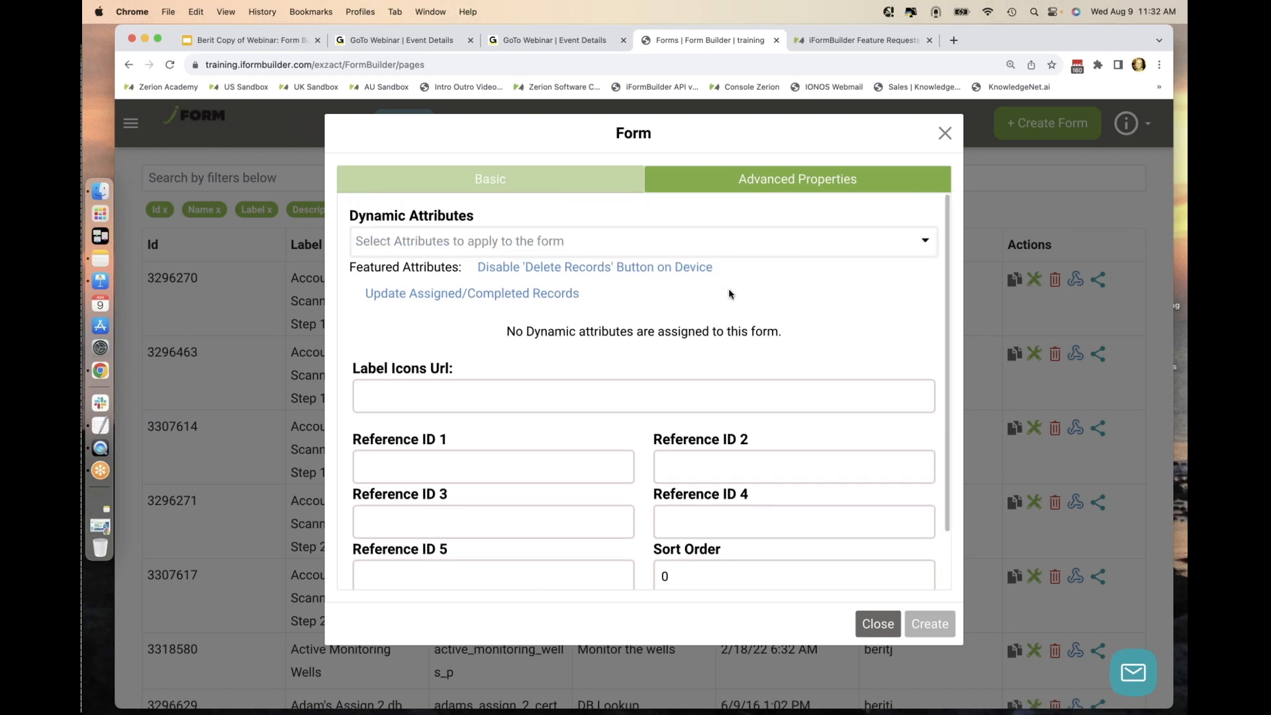
click(556, 250)
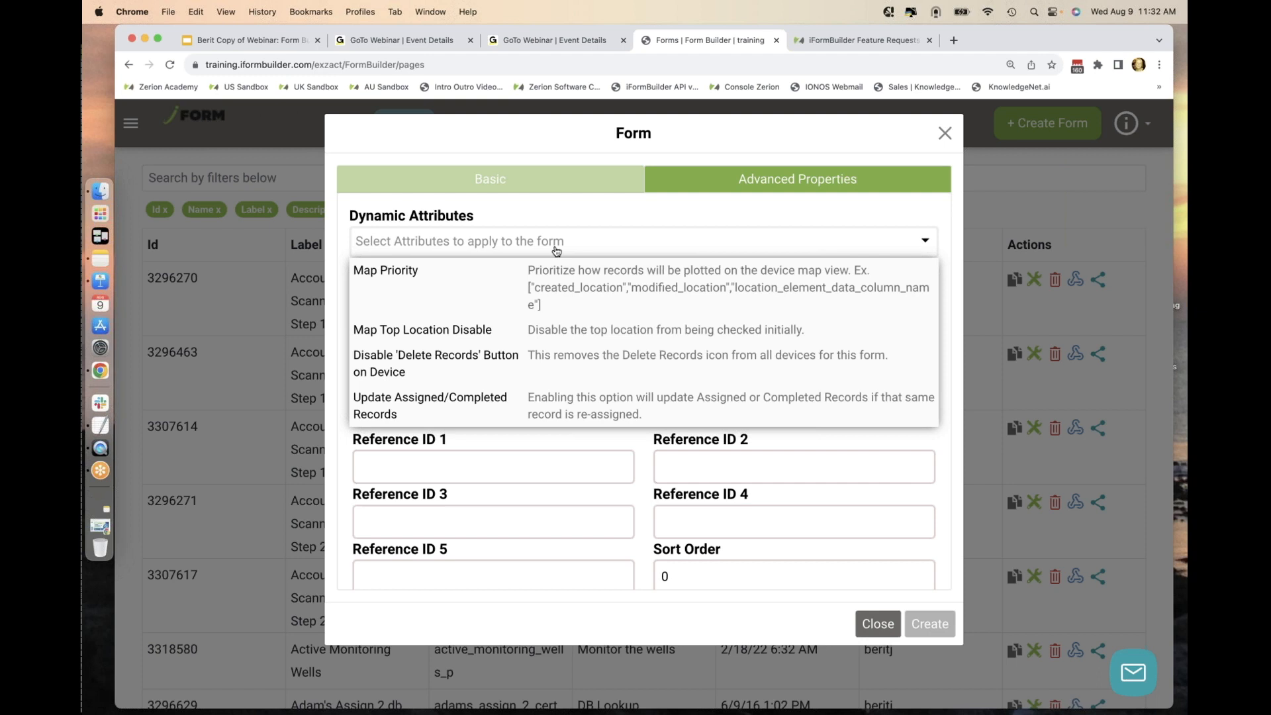
click(545, 212)
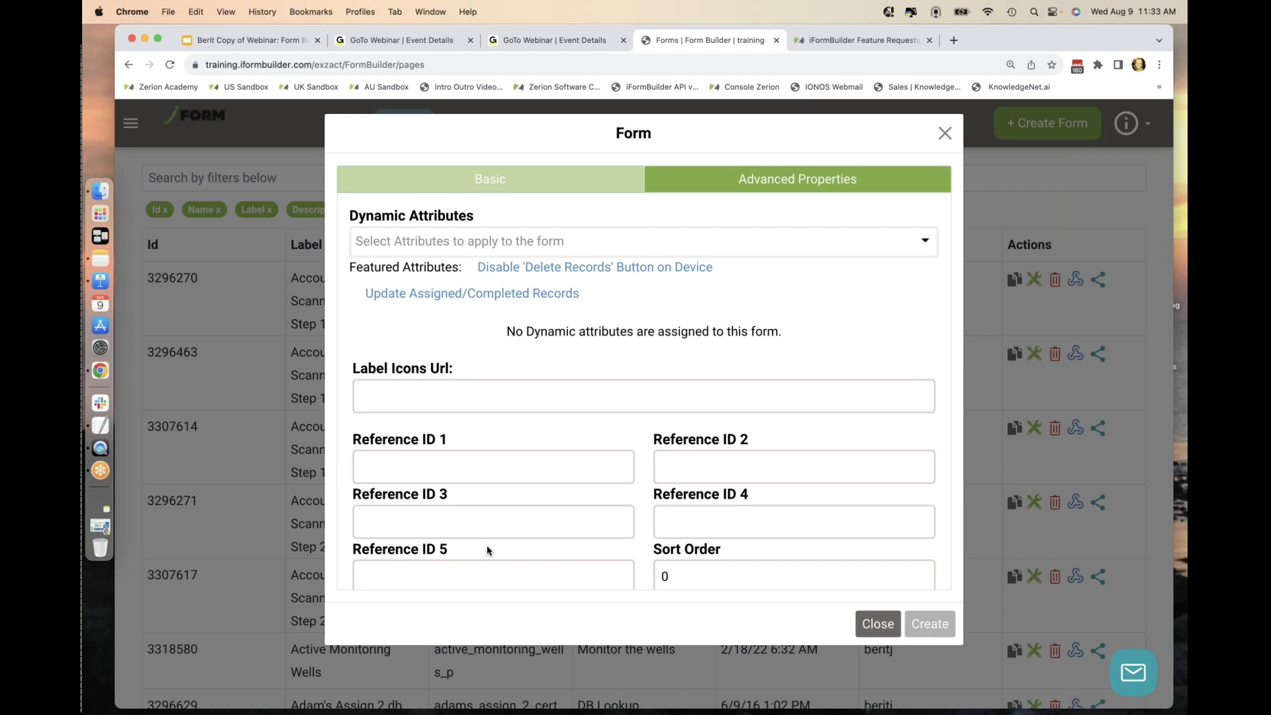
click(583, 188)
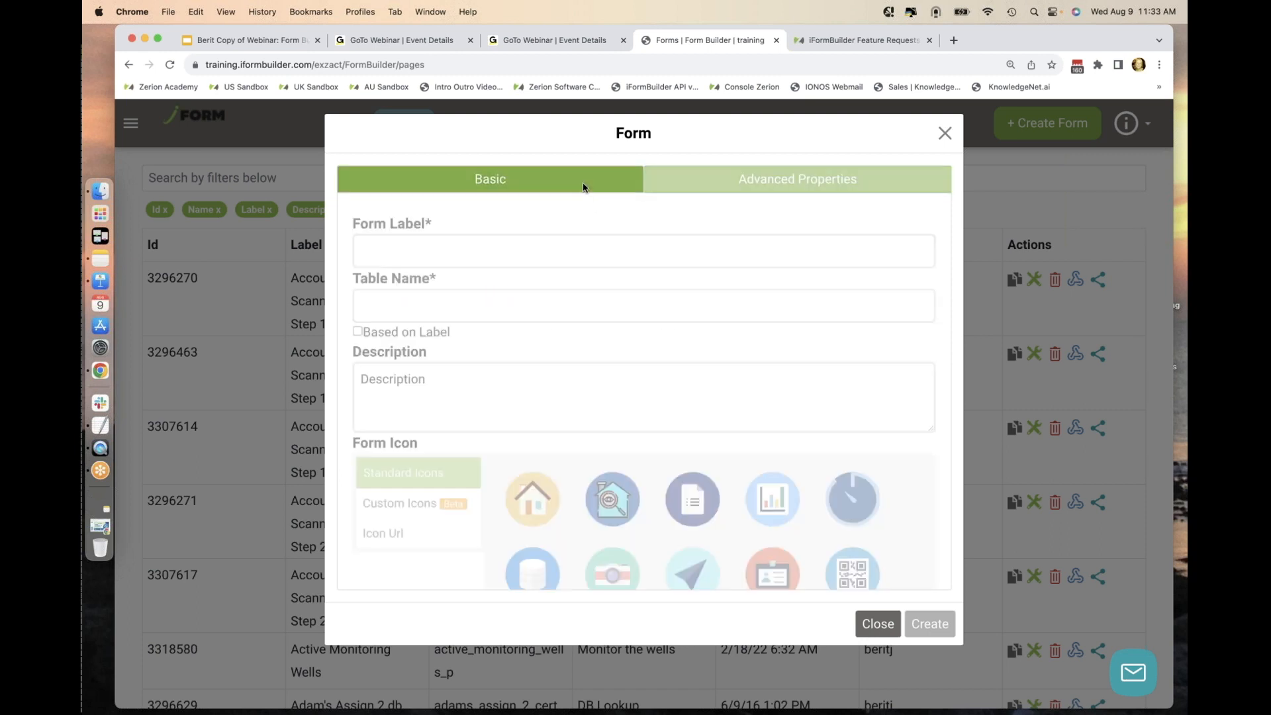
click(485, 247)
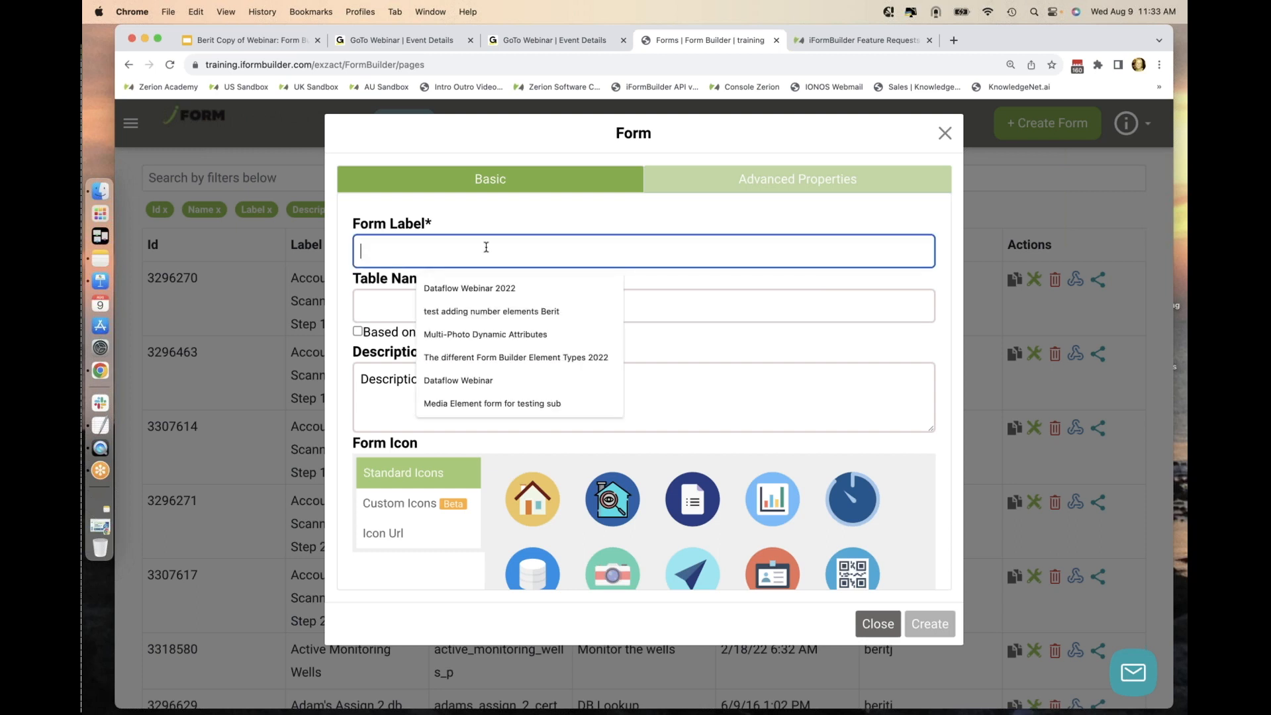
click(513, 223)
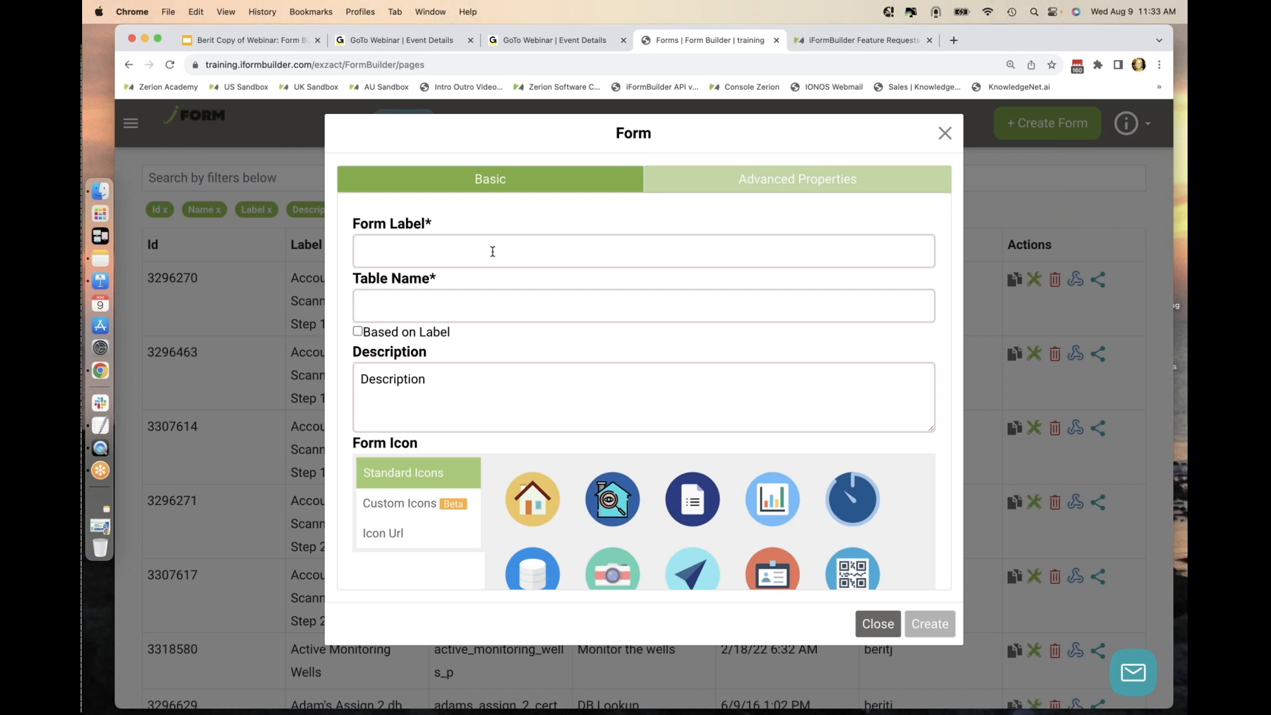
drag(389, 223, 427, 223)
click(392, 284)
drag(393, 284, 428, 290)
click(396, 252)
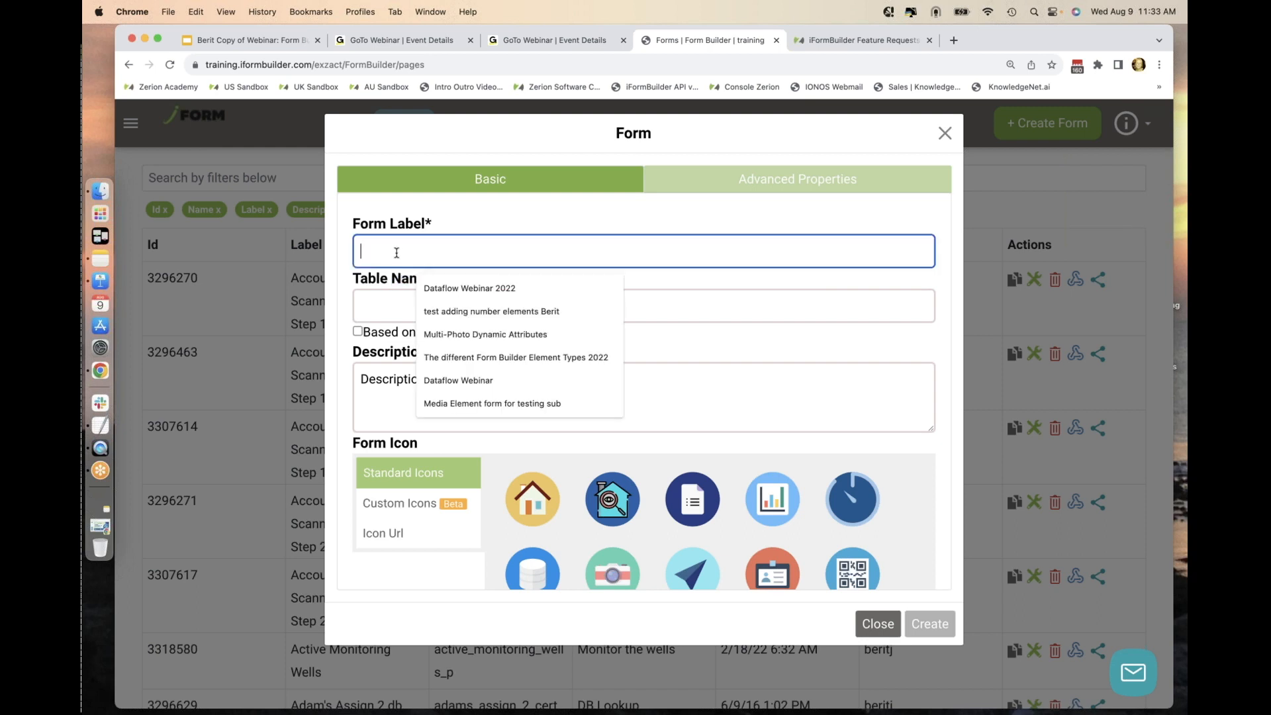
click(340, 281)
Base the table name on the label and set the form label to "Form Building Webinar example 2023".
click(357, 331)
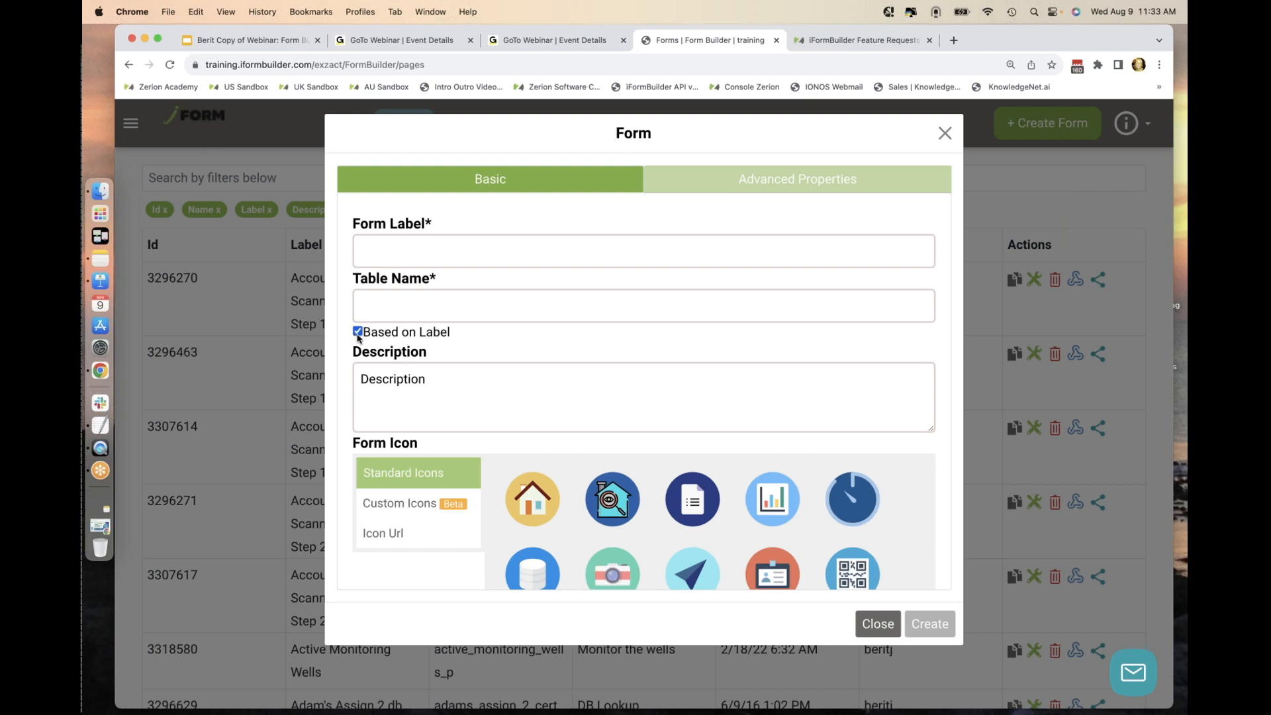
click(390, 255)
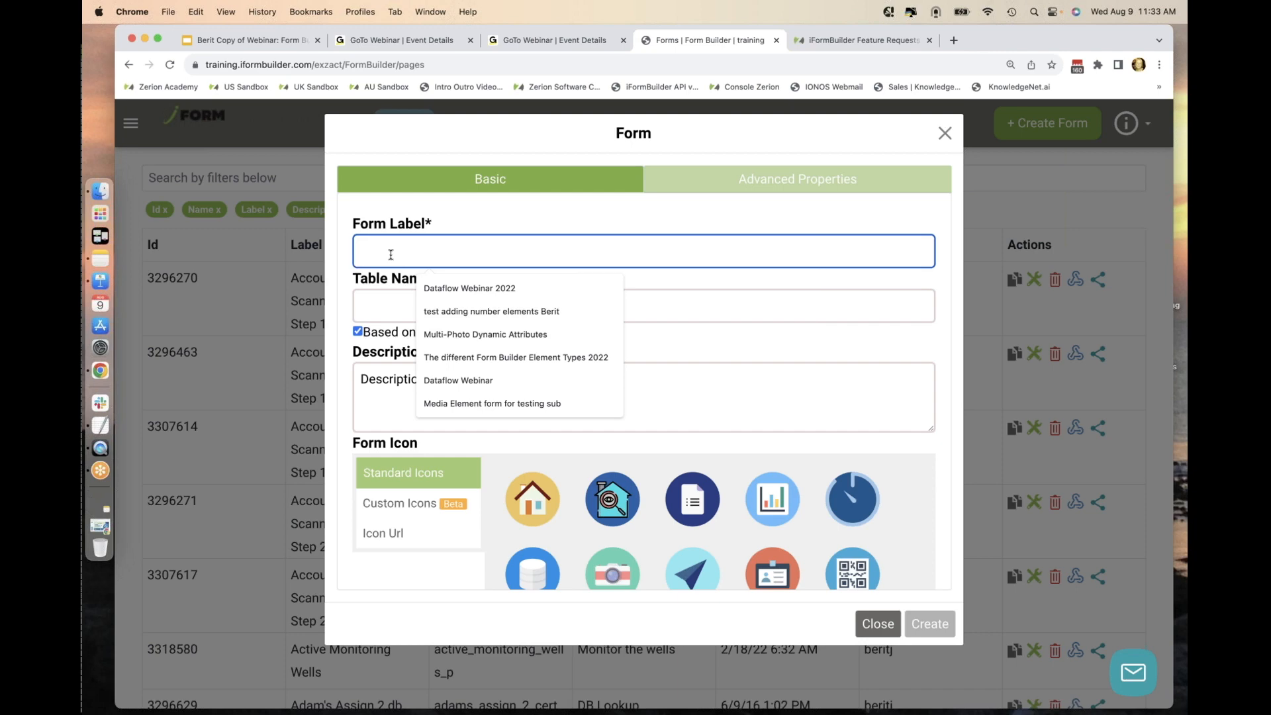
text(Form Bui)
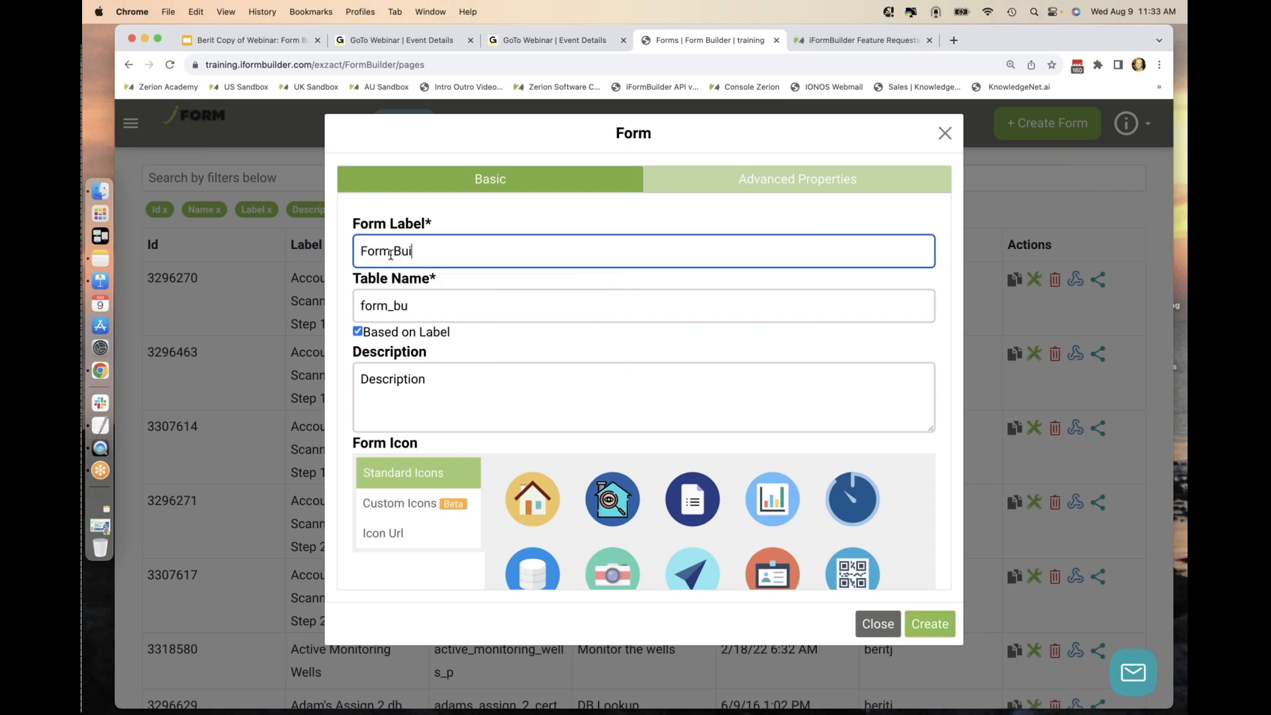
text(lding Web)
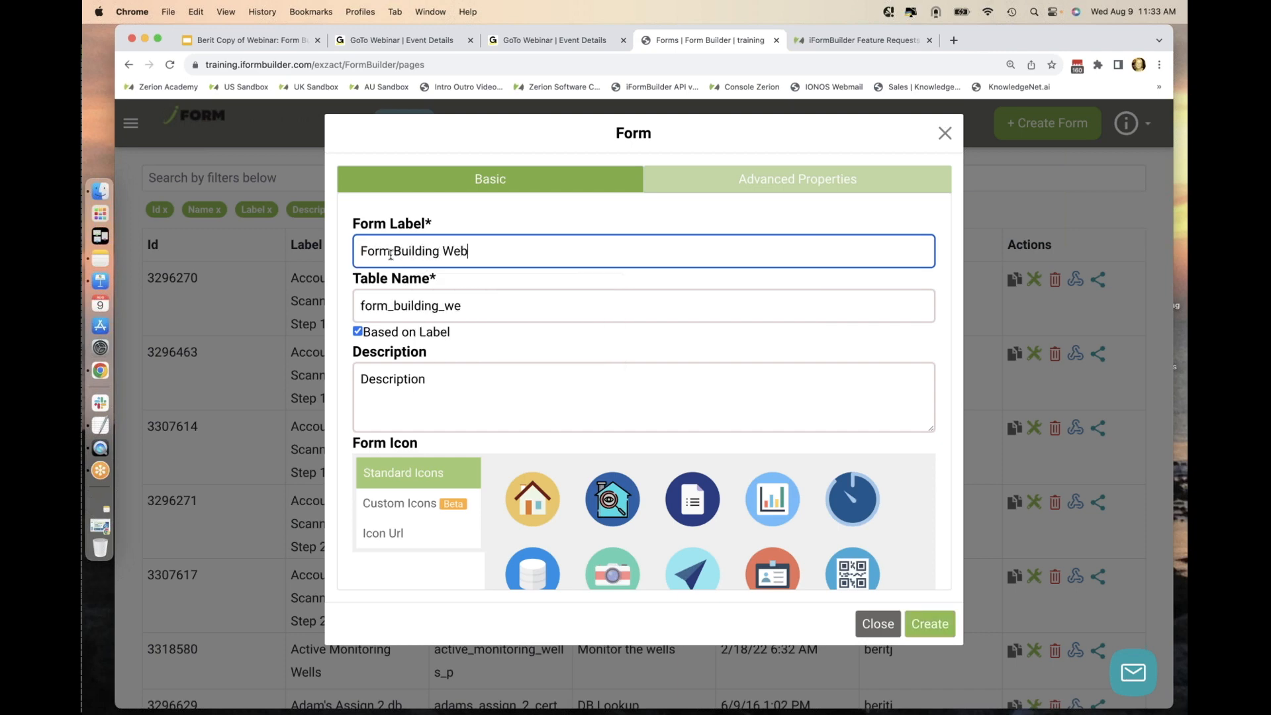
text(inar exam)
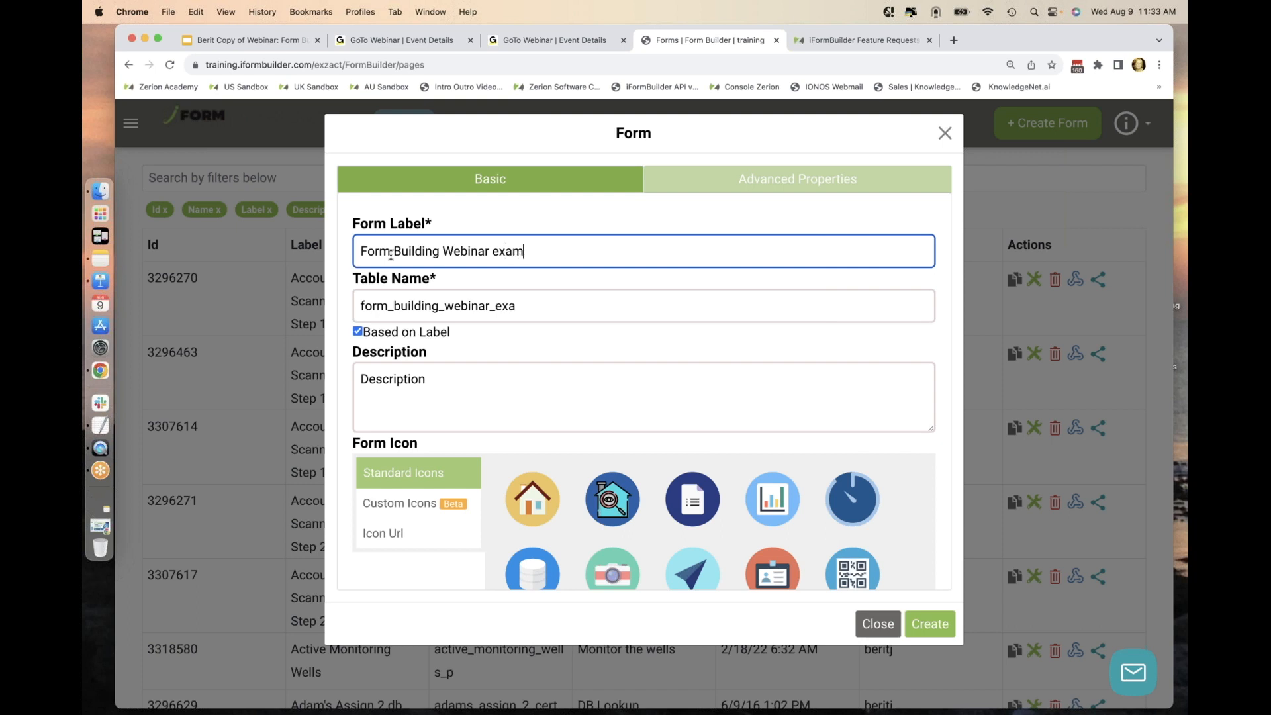
text(ple 2023)
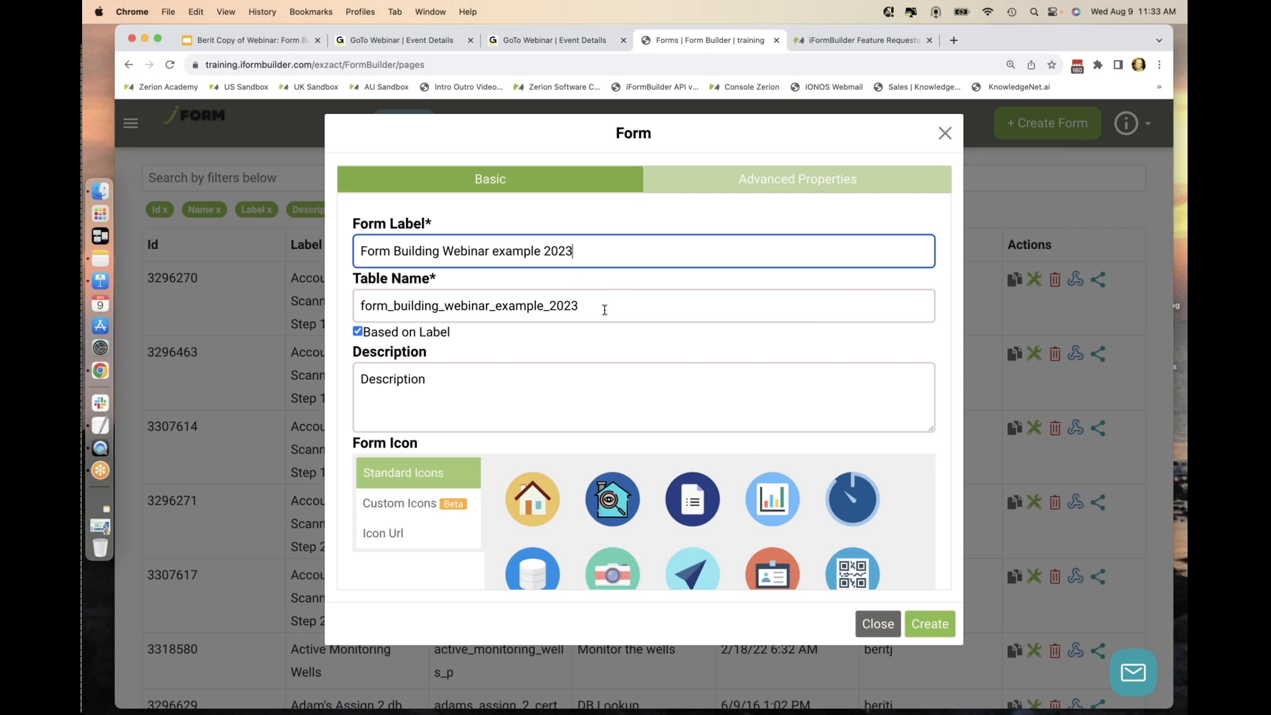
Unlink the table name from the label and shorten it to "fb_webinar_ex_2023_p".
drag(364, 310, 578, 321)
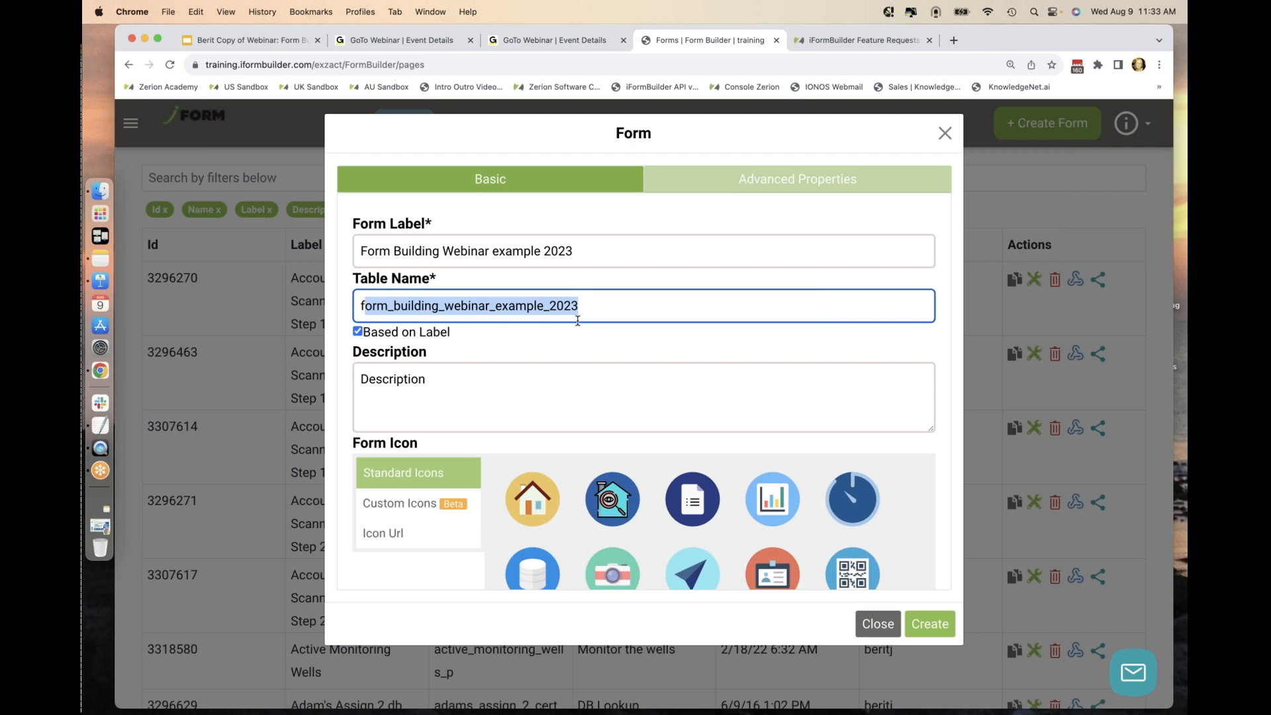
click(358, 332)
click(611, 309)
text(_p)
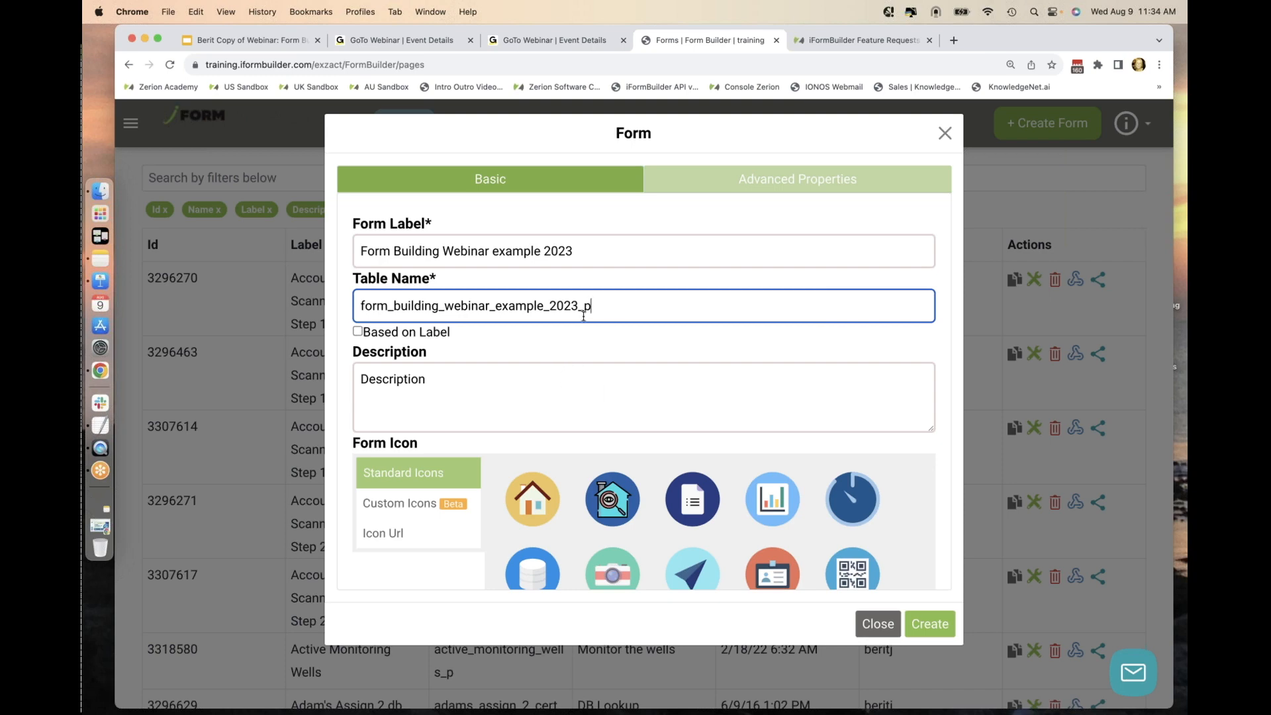
drag(544, 307, 510, 308)
key(BackSpace)
drag(443, 306, 363, 306)
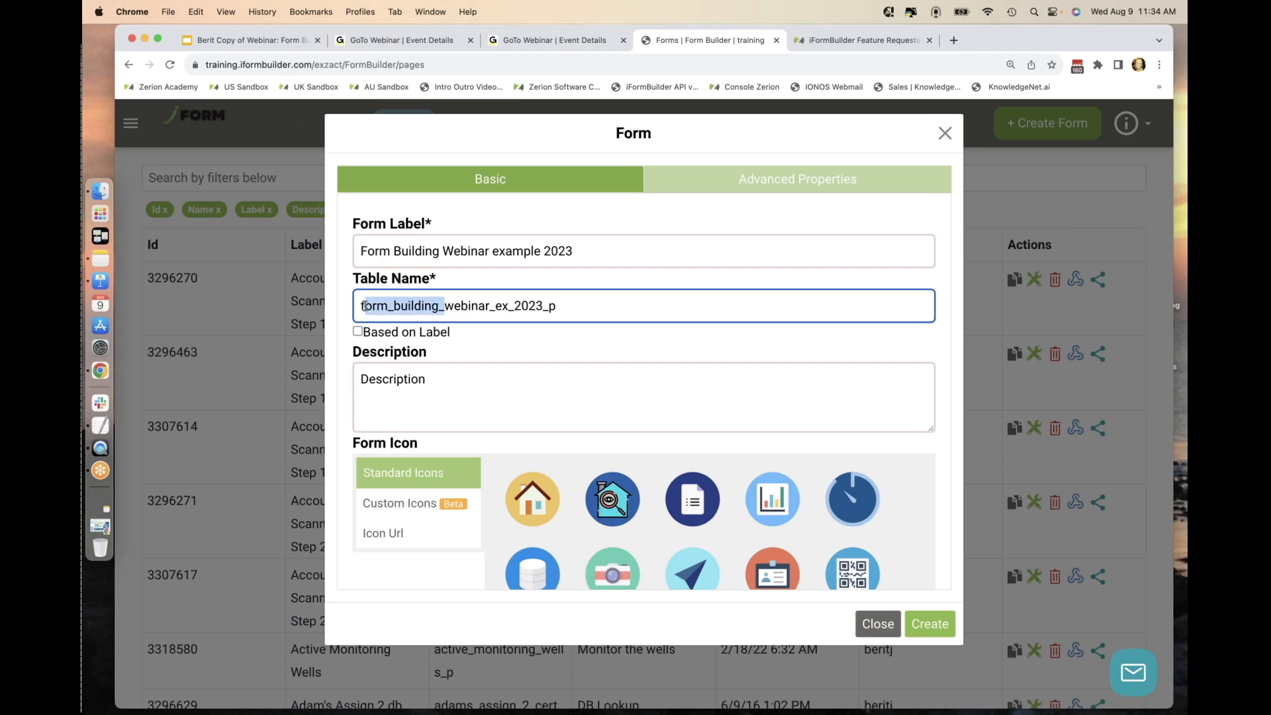
text(fb_)
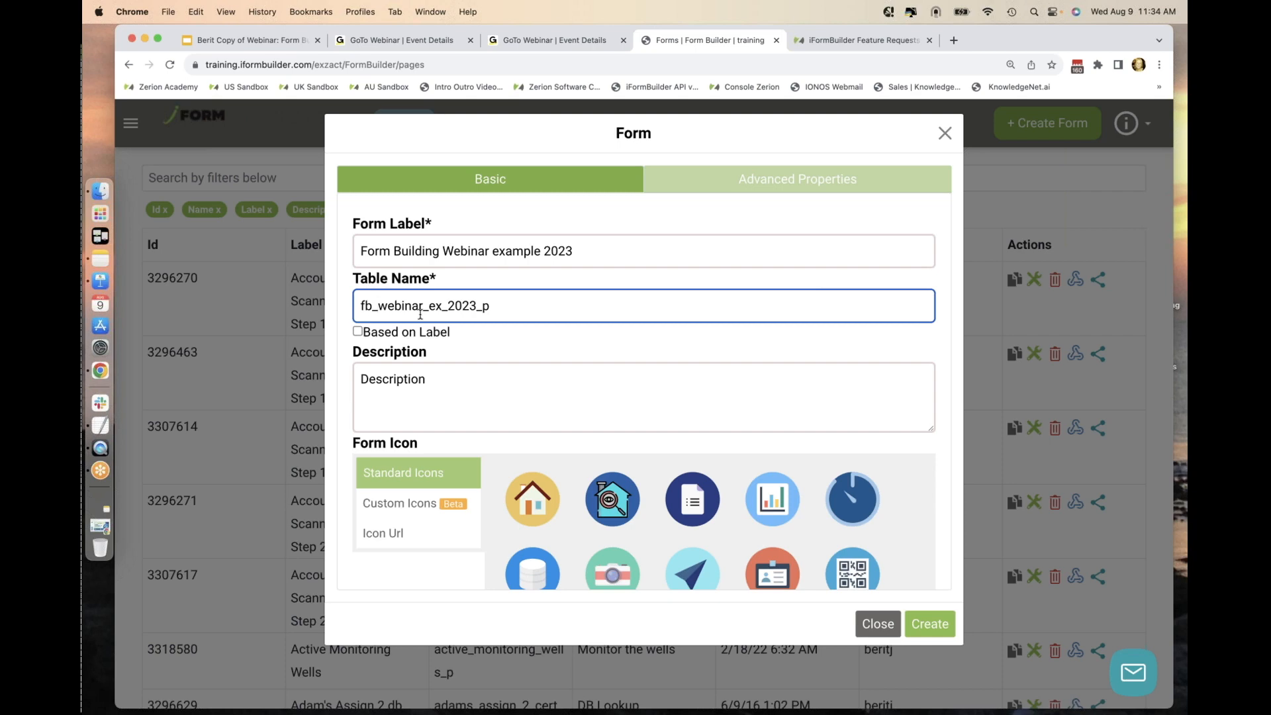
drag(501, 312, 320, 318)
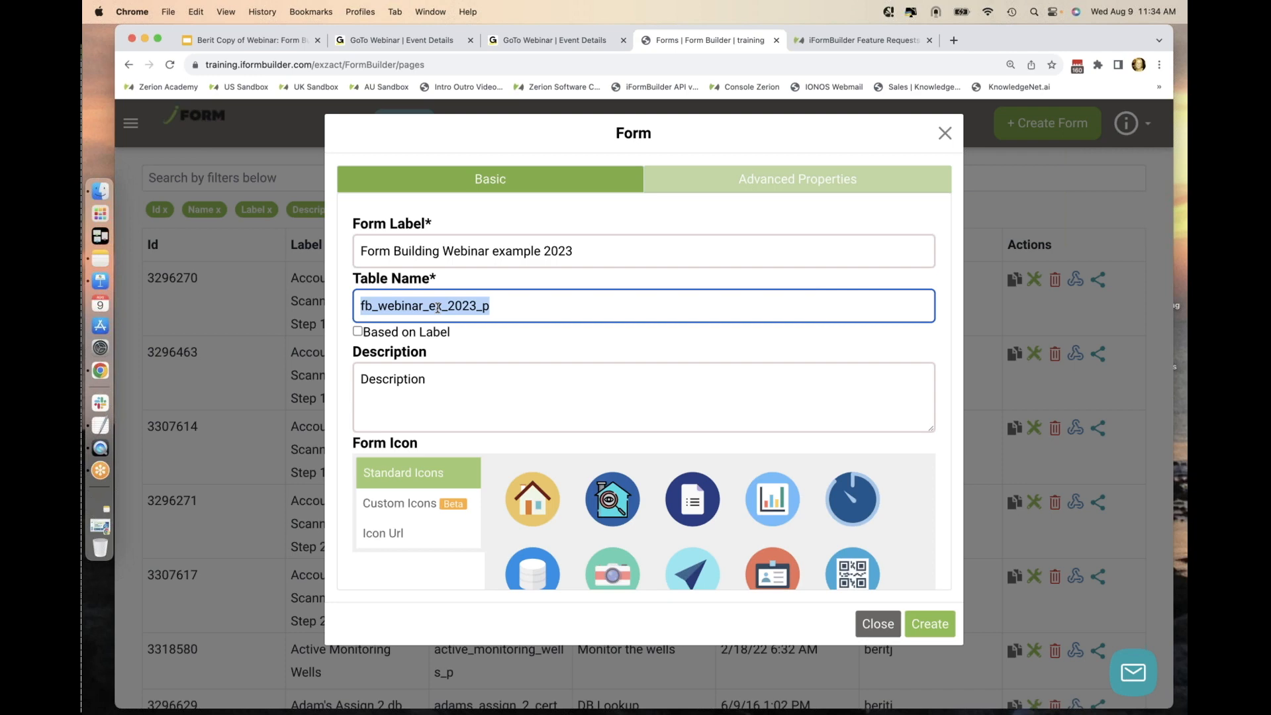
Replace the placeholder description with "This form was used in the Aug 2023 Webinar.".
click(507, 389)
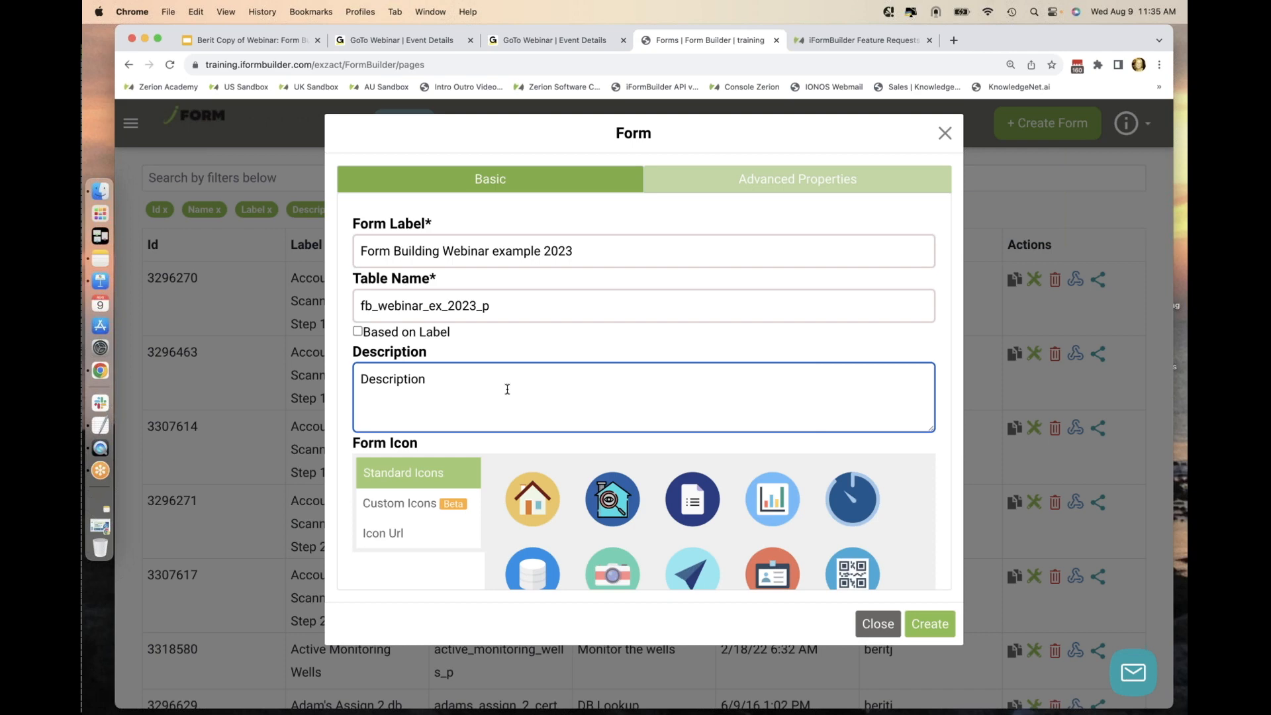
key(super+a)
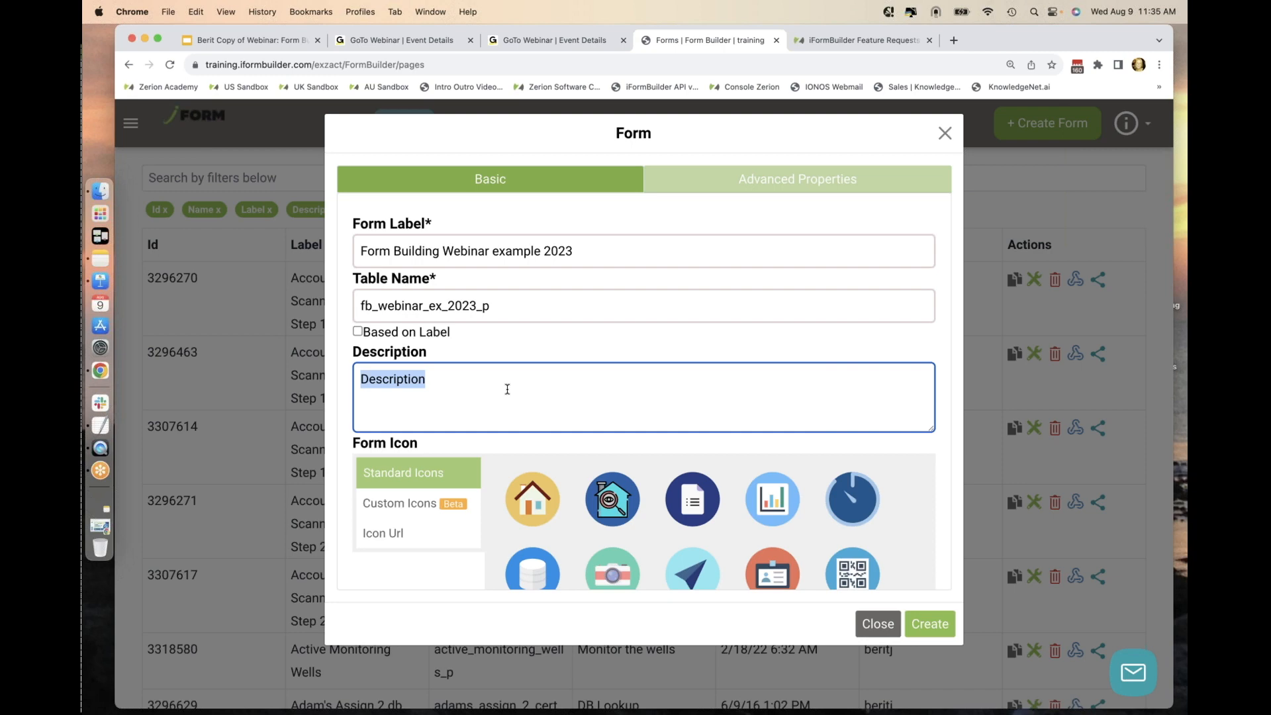
text(This form was used in the Aug 2023 Webinar.)
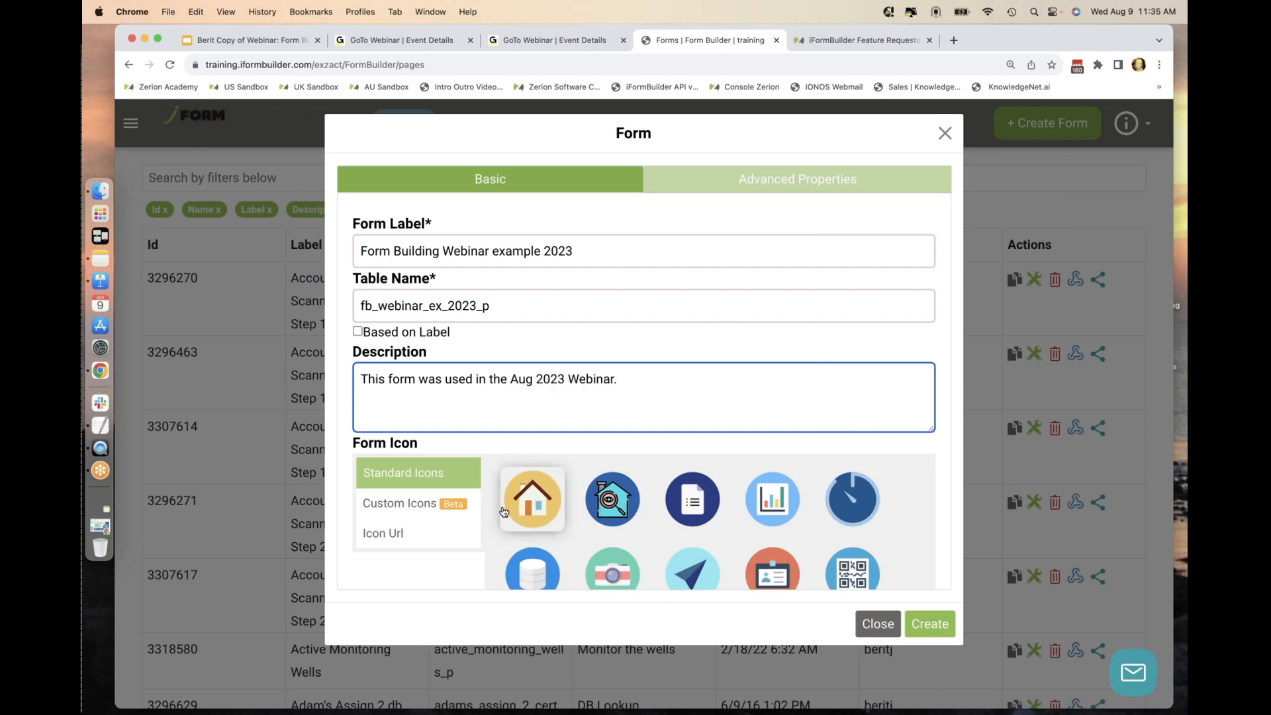
Choose the custom icon showing a computer and mobile devices as the form icon, and create the form.
scroll(478, 463, down, 3)
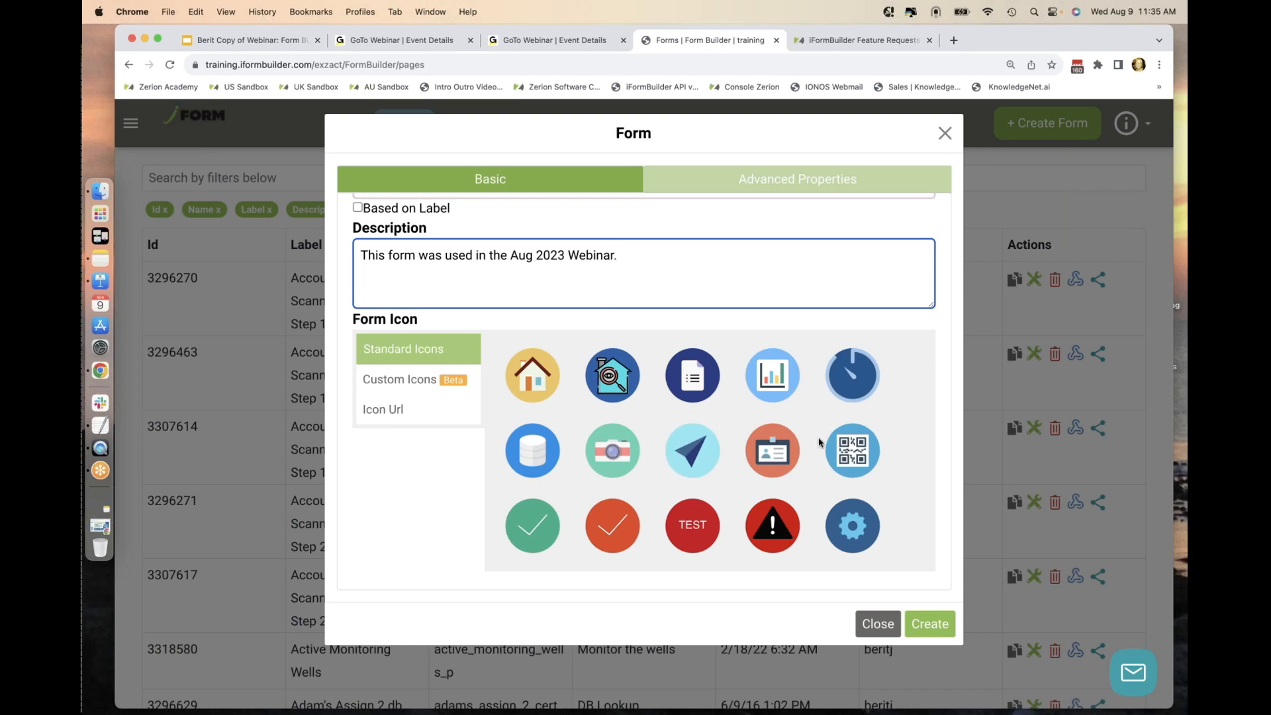
click(415, 380)
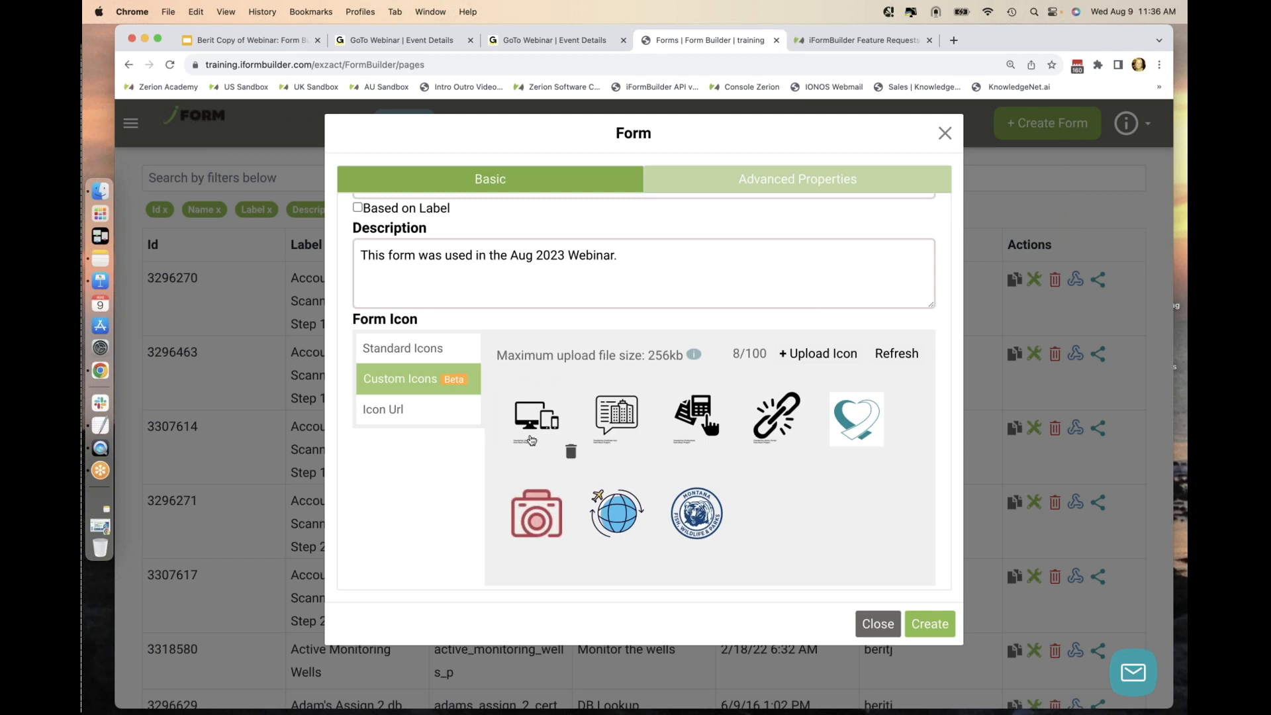
click(547, 417)
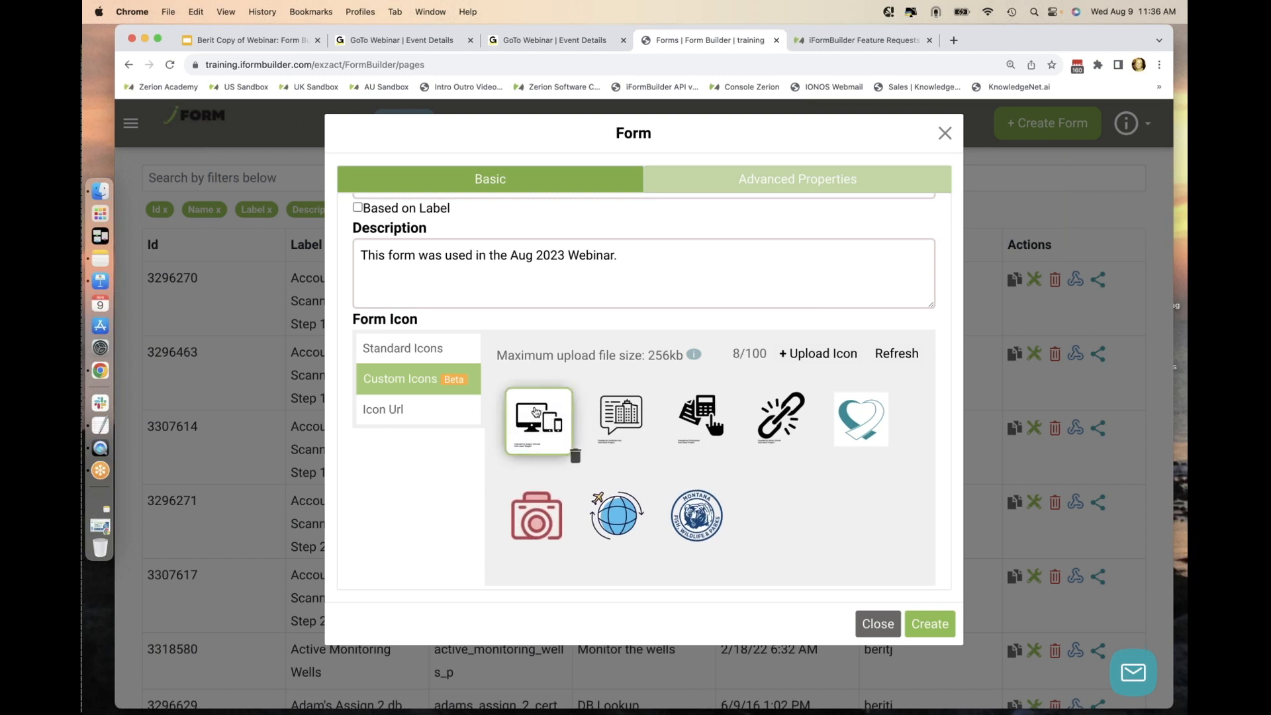
click(946, 629)
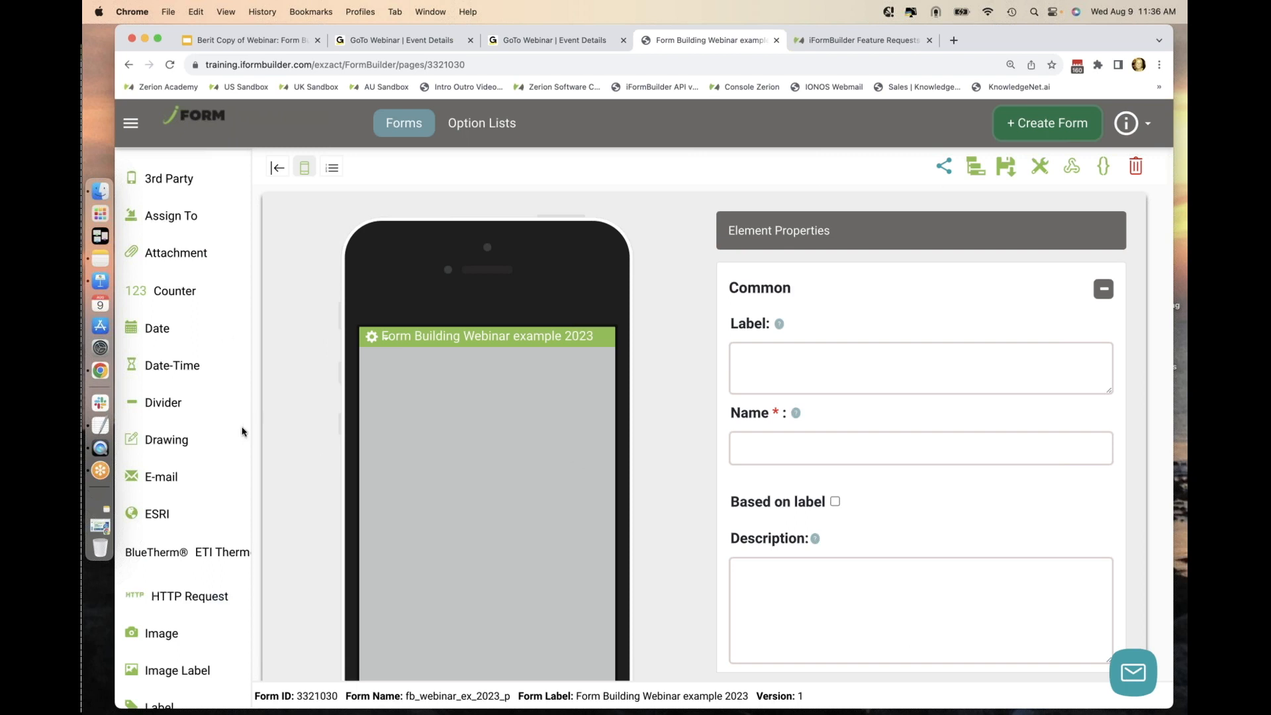
Look through the available element types and add a Date element to the form.
scroll(202, 387, down, 4)
scroll(202, 387, down, 20)
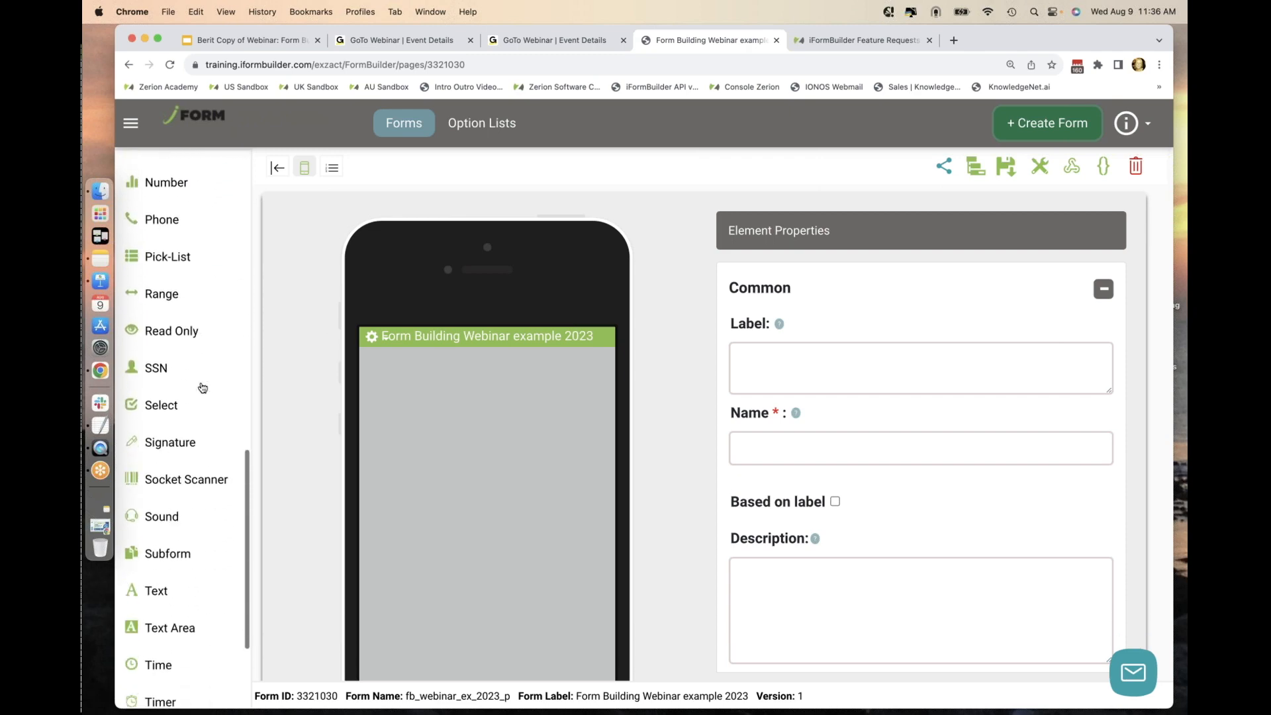
scroll(202, 388, down, 5)
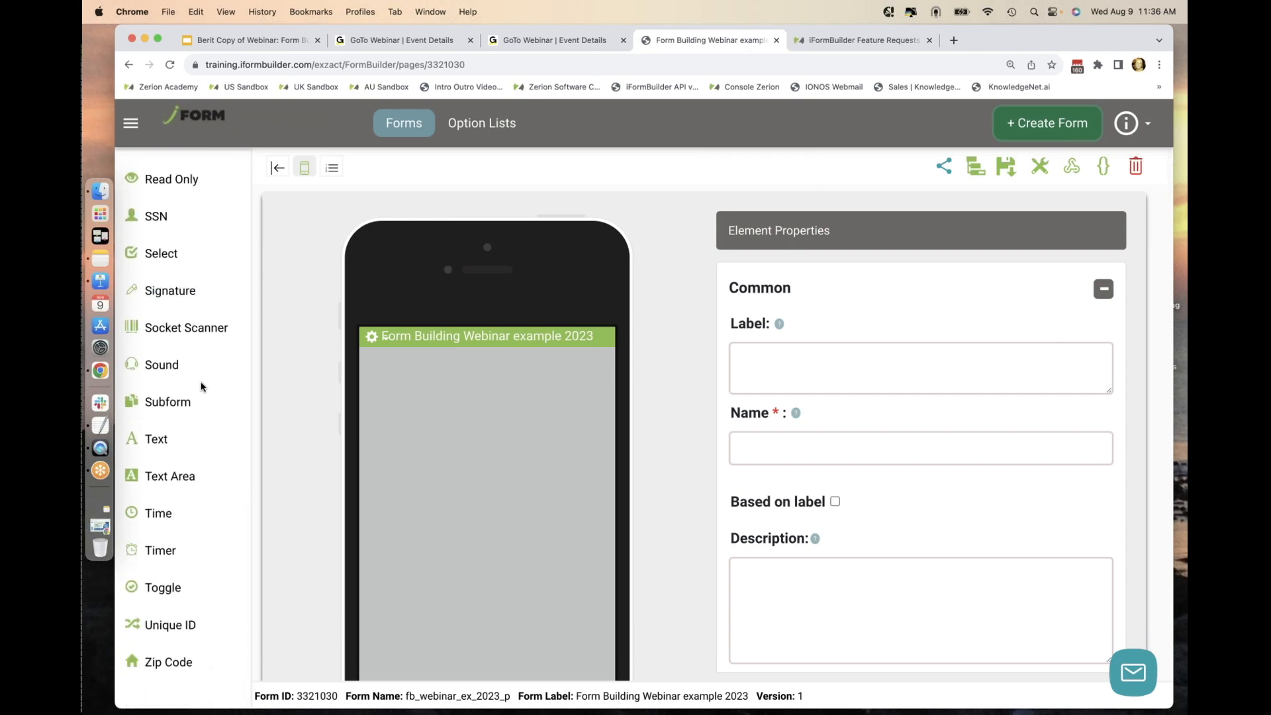
scroll(202, 387, up, 20)
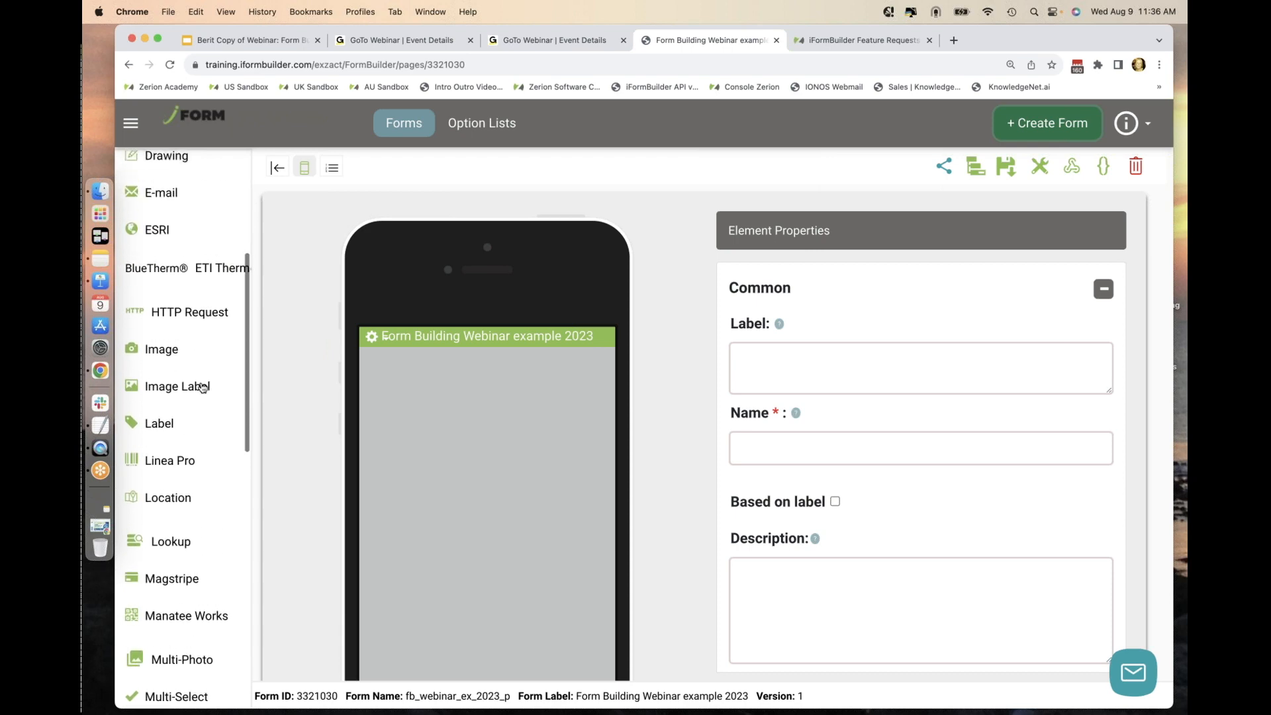
scroll(202, 387, up, 4)
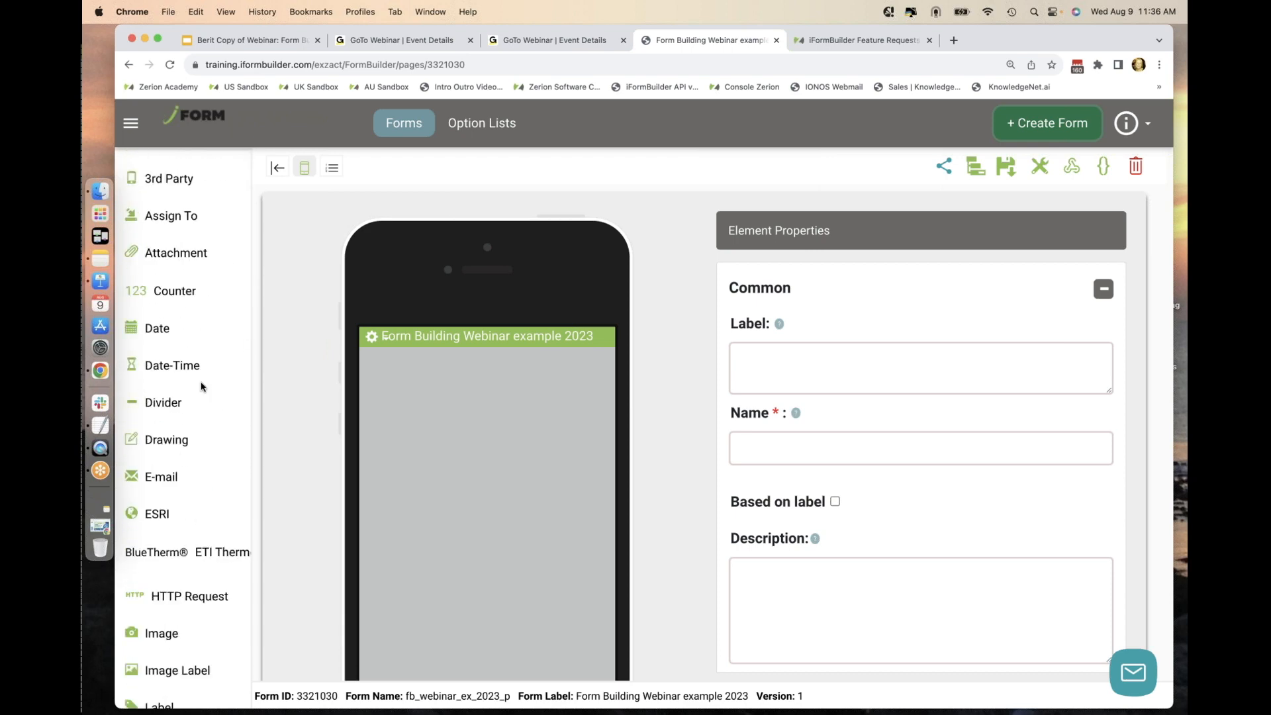
click(165, 329)
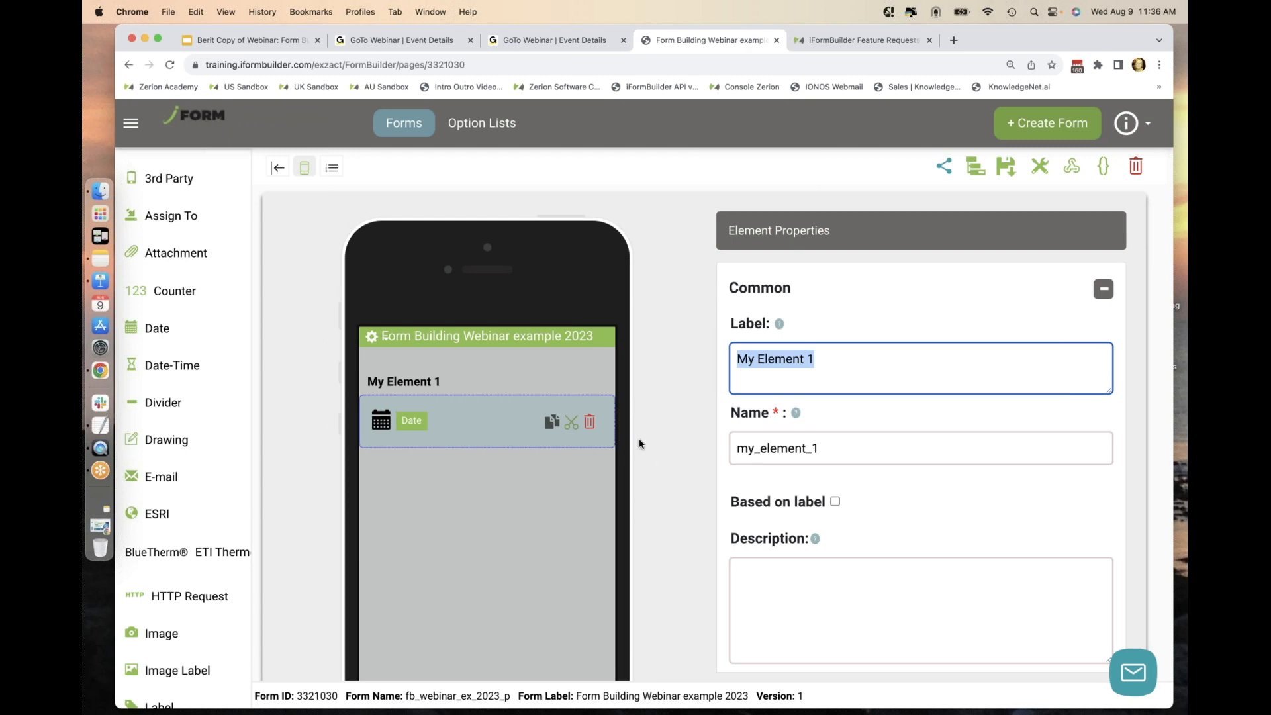
Review the form's elements in the list view, return to the phone preview and try showing and hiding the element types.
click(335, 170)
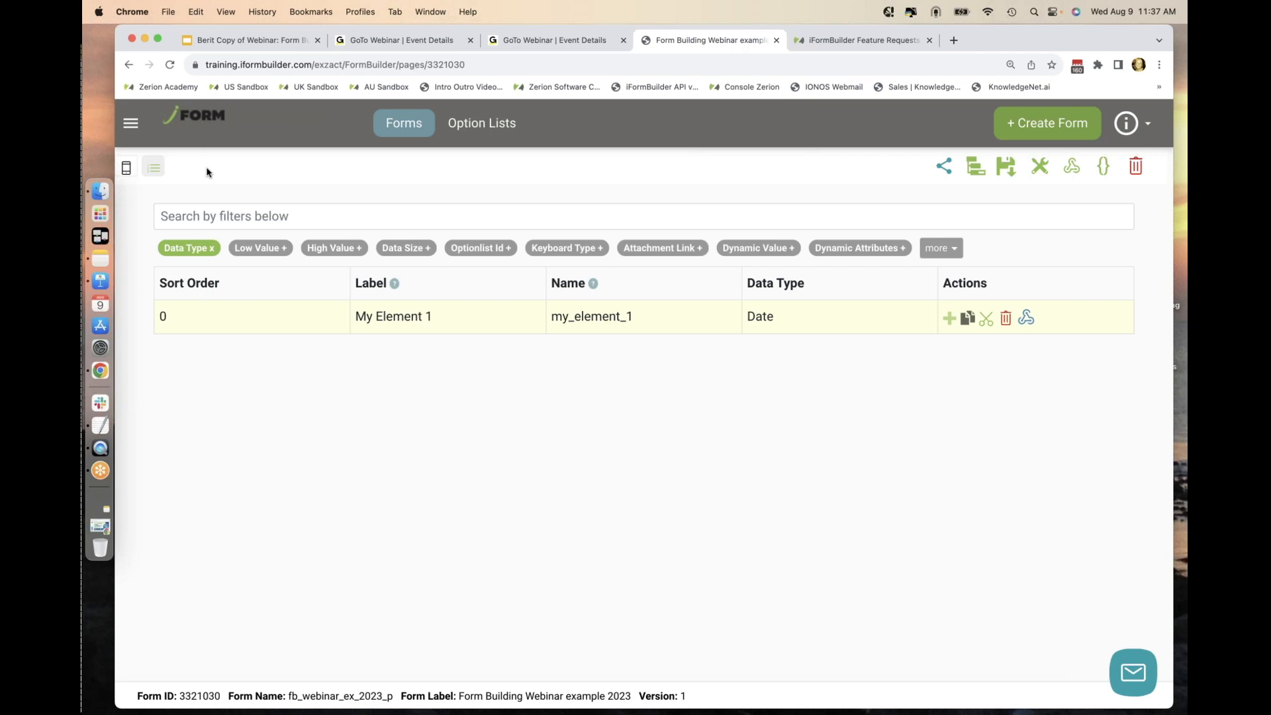
click(130, 123)
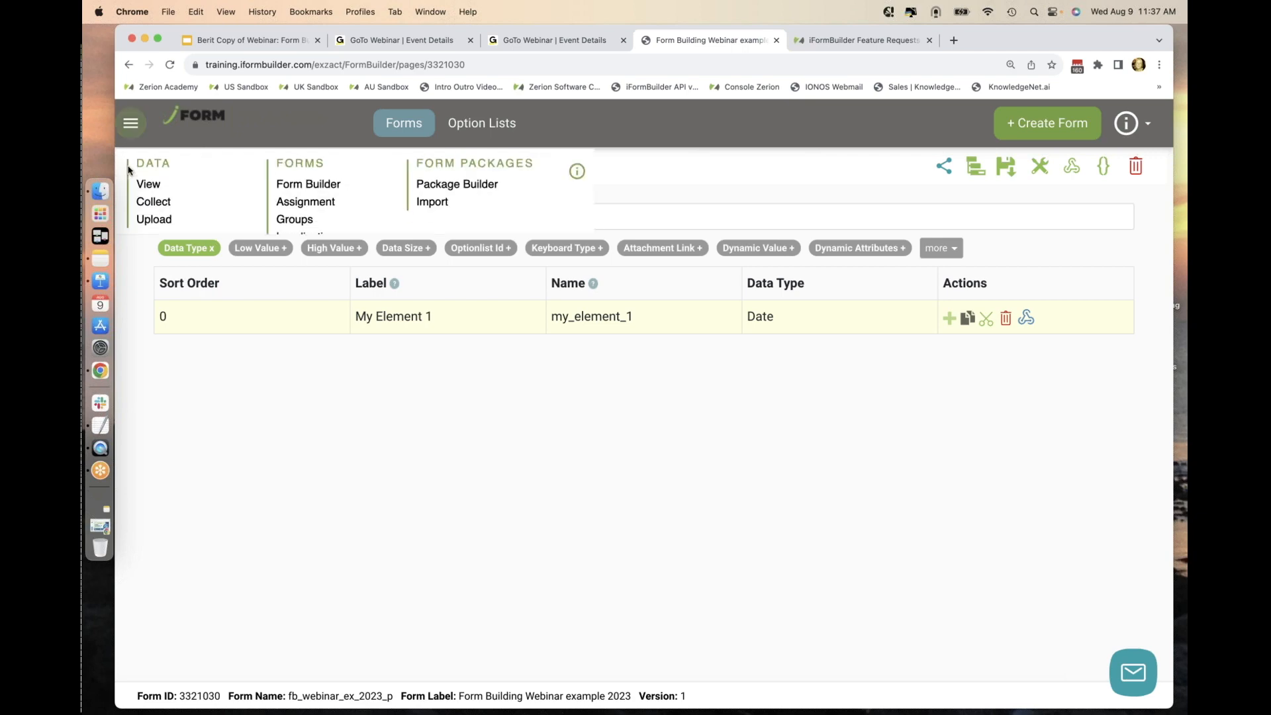
click(340, 505)
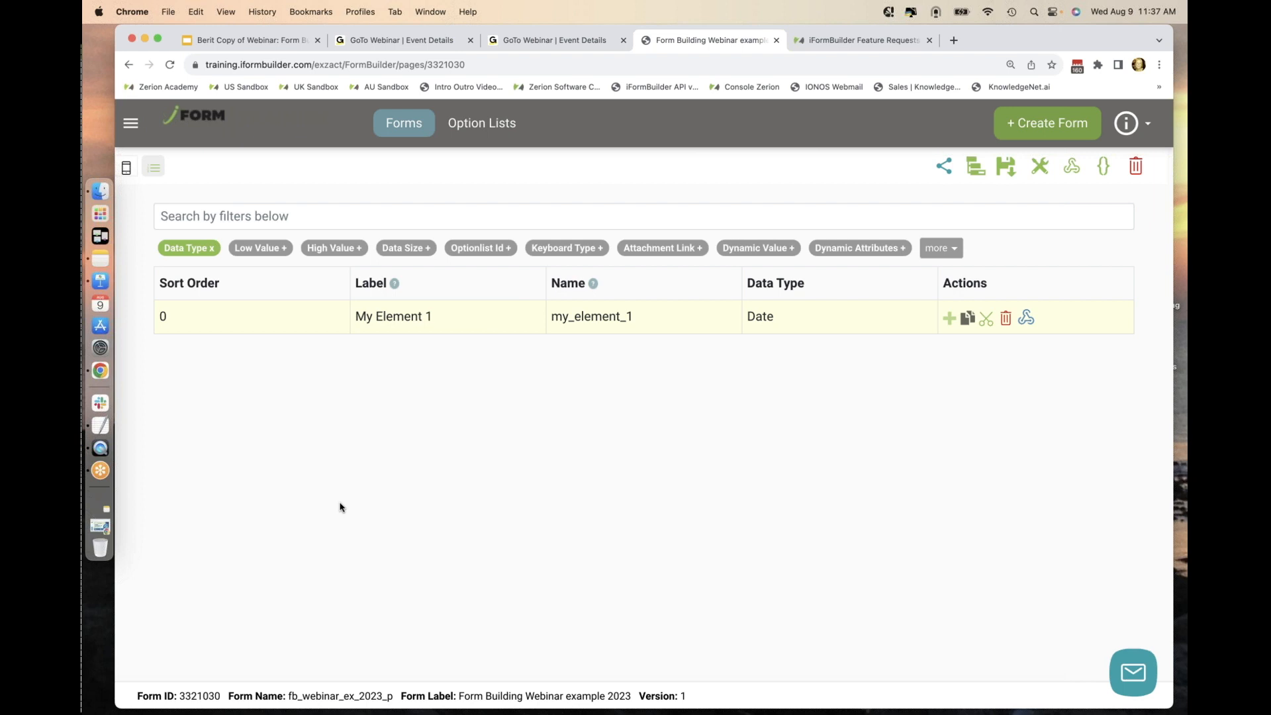
click(135, 170)
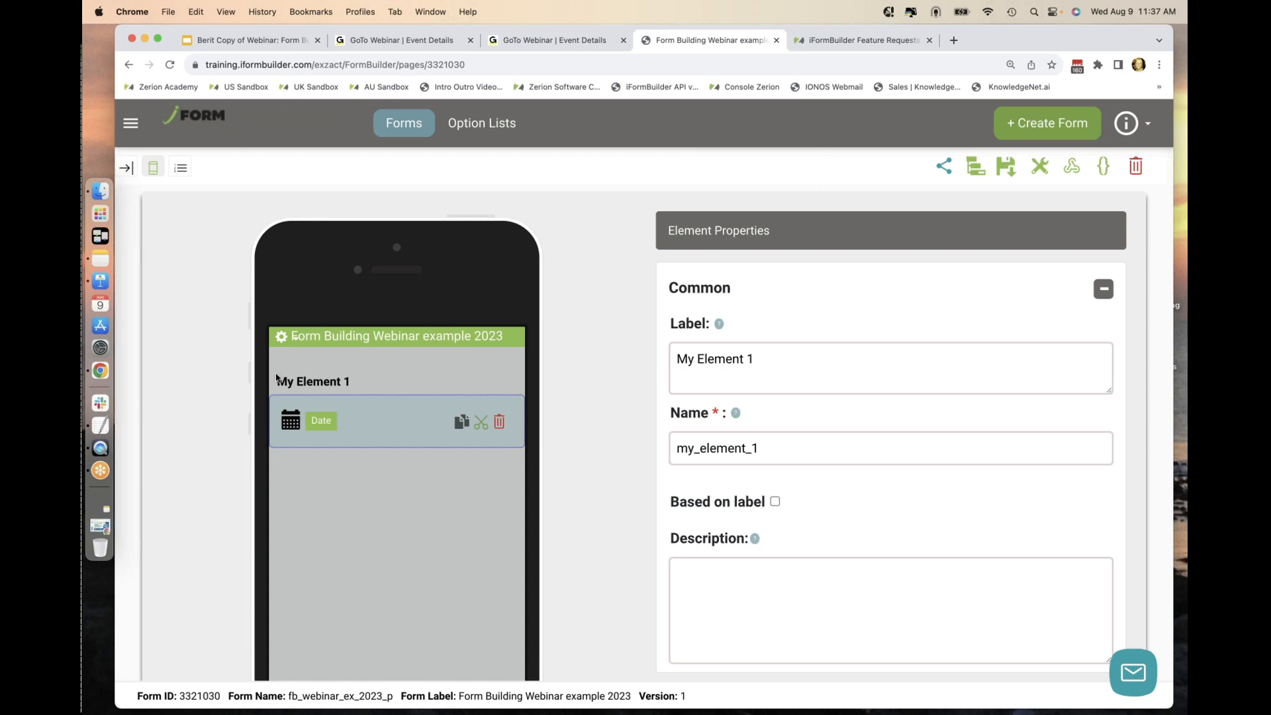
click(128, 167)
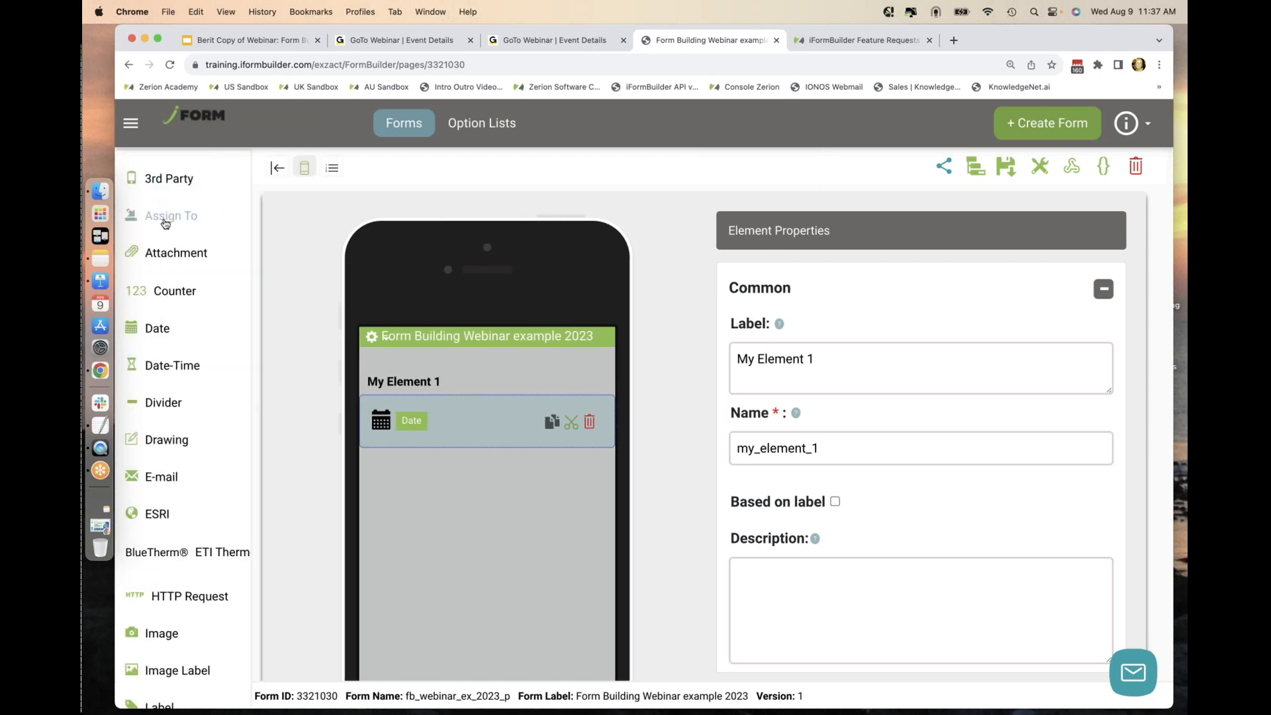
click(278, 168)
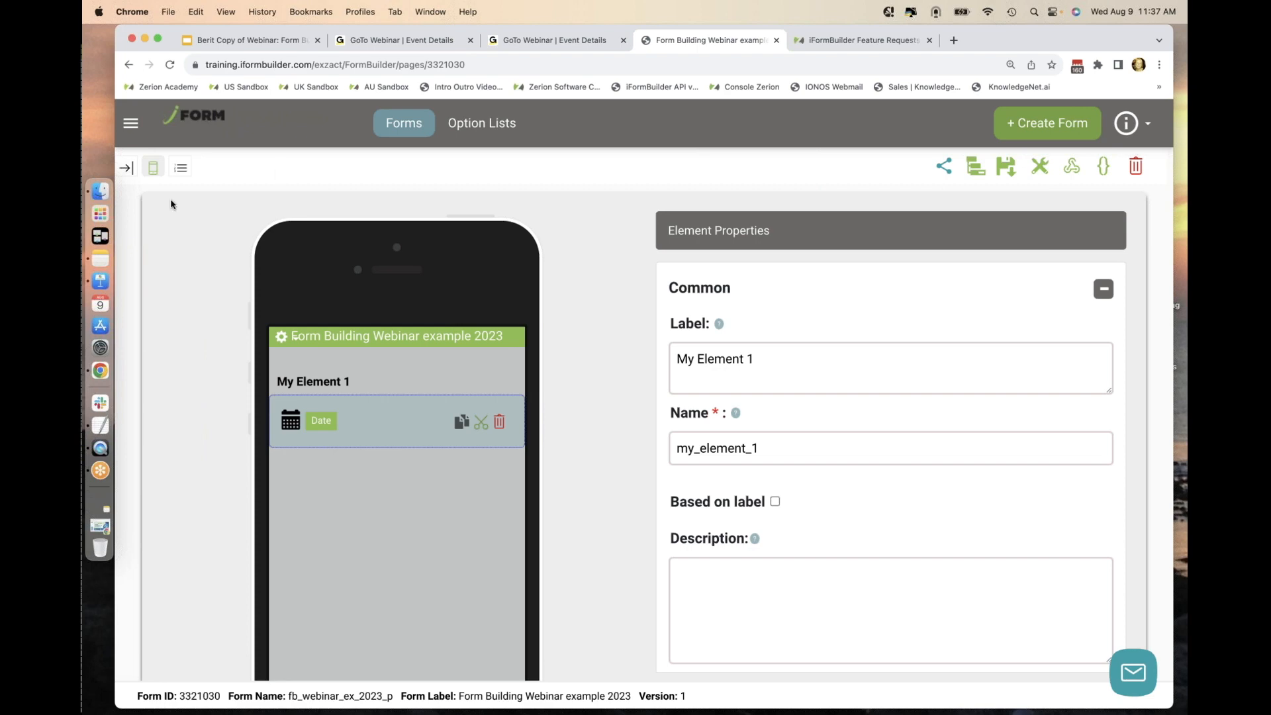
Show the element types beside the phone preview again and save a new version of the form.
click(125, 168)
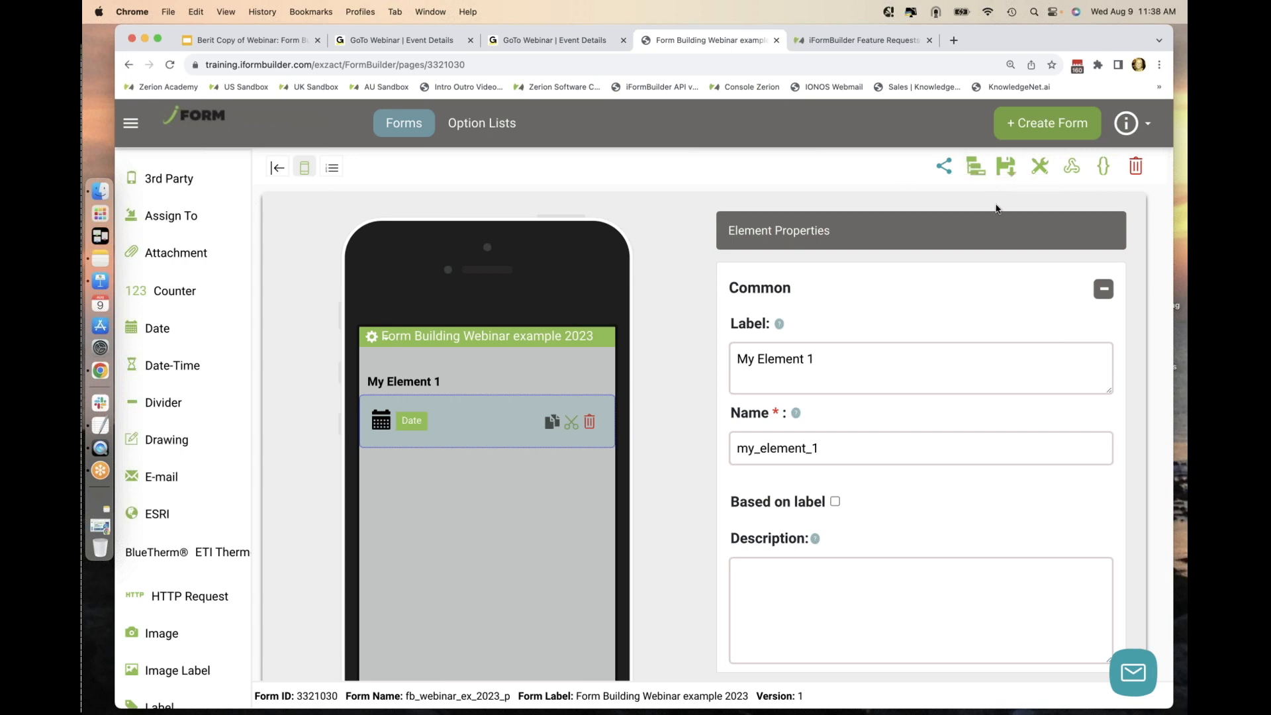
click(1008, 166)
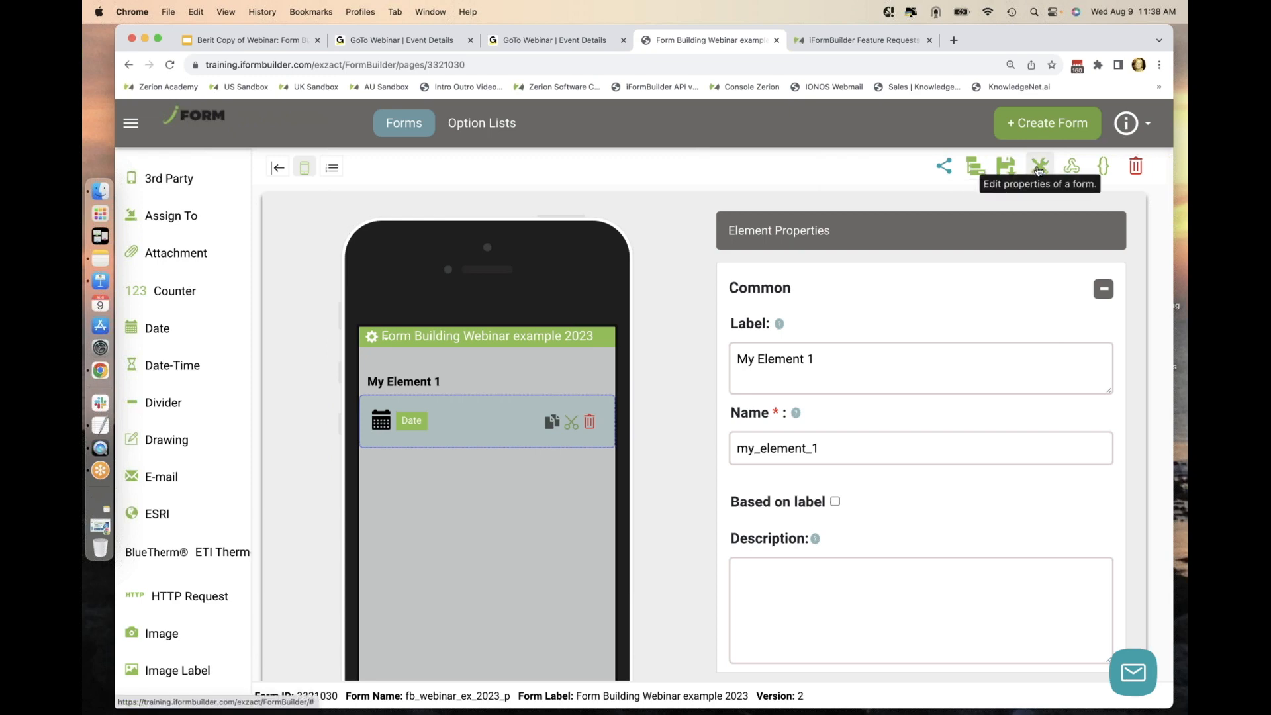
Review the form's basic and advanced properties and its page-level JavaScript editor without making changes.
click(1038, 170)
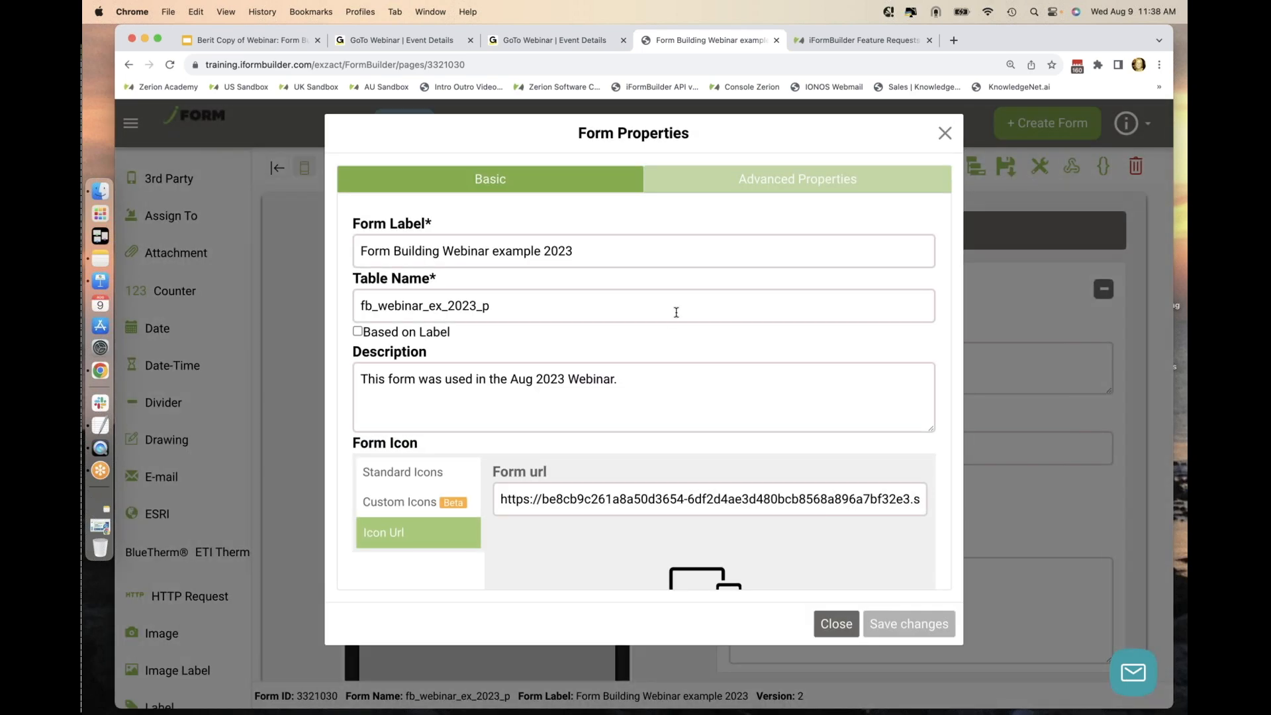
click(737, 180)
scroll(619, 357, down, 3)
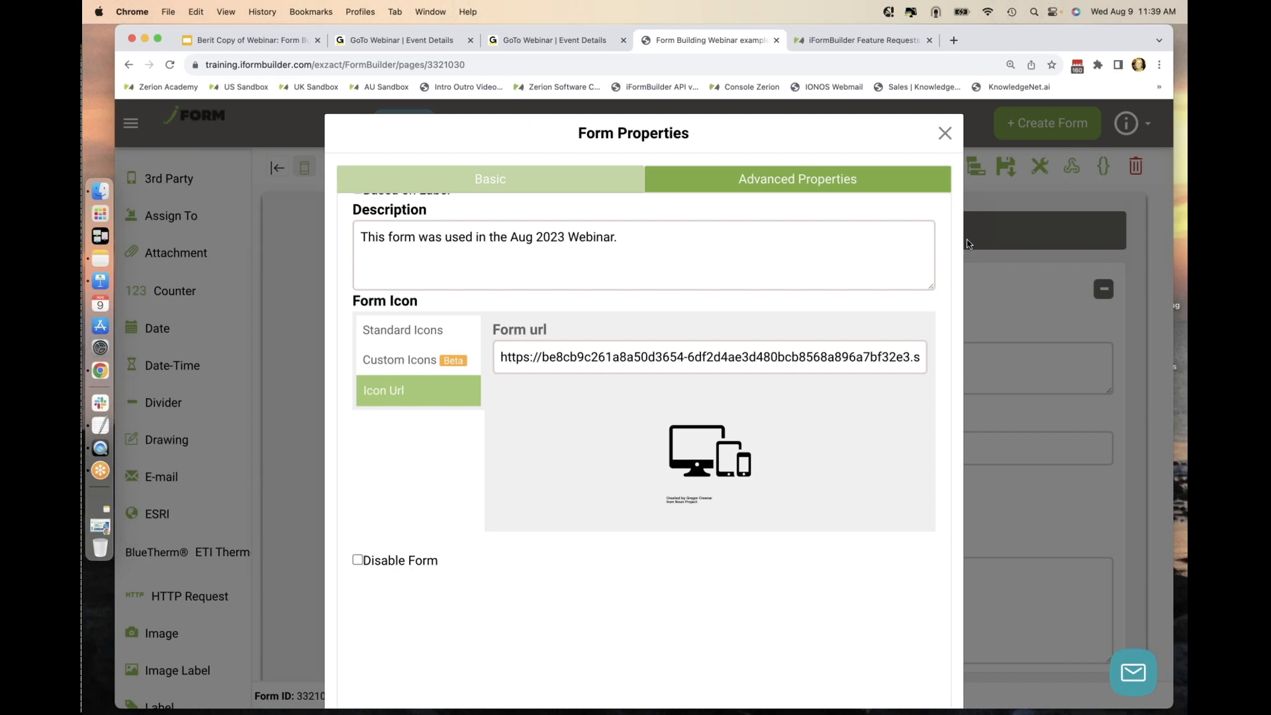
click(945, 136)
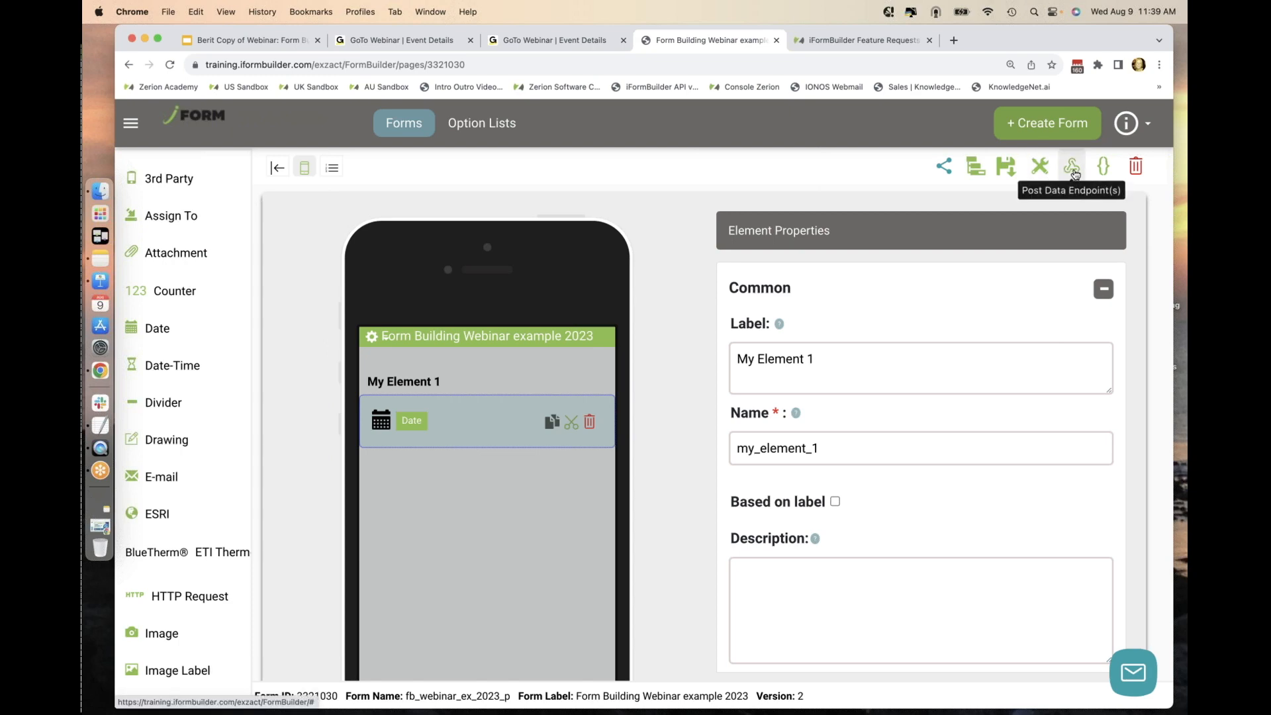
click(1105, 168)
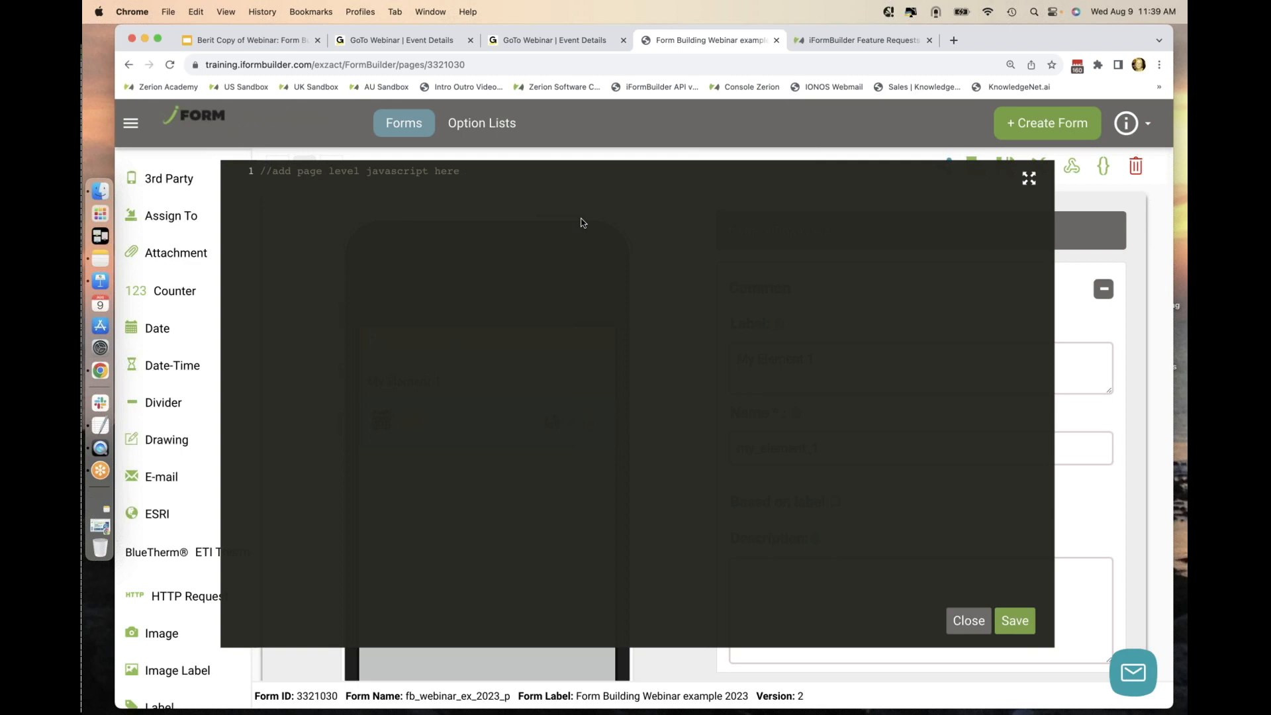
click(962, 631)
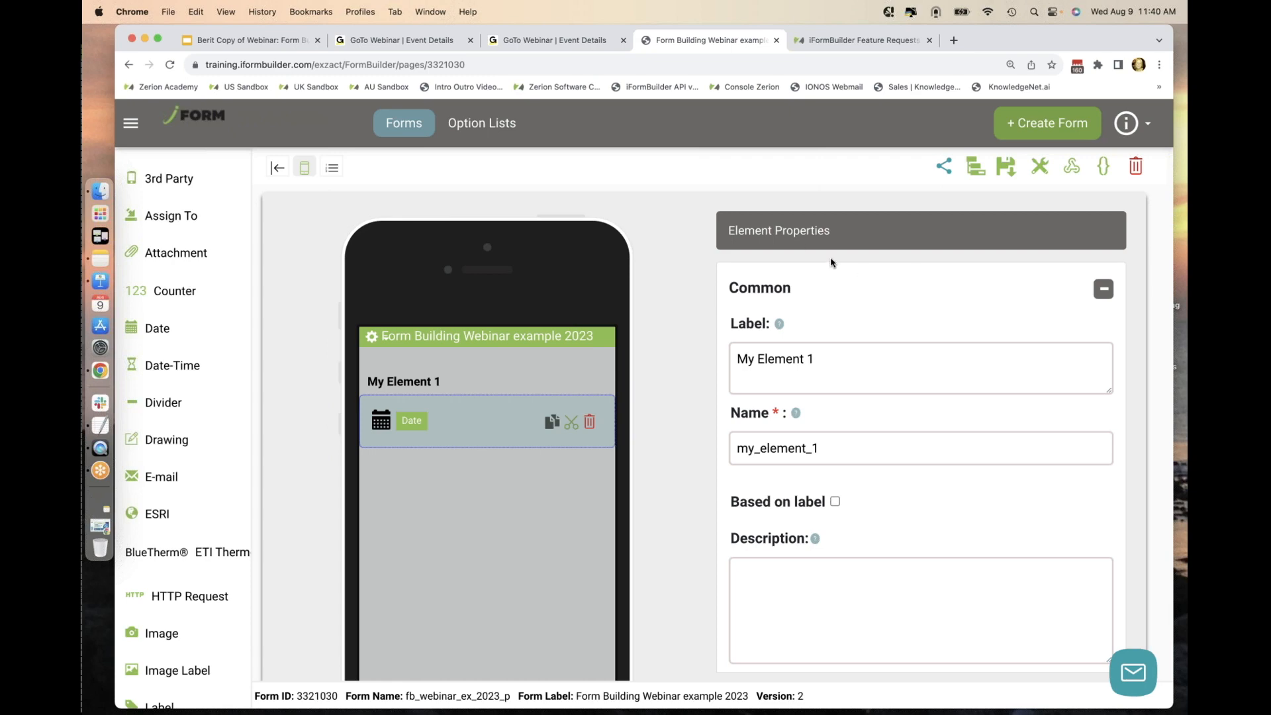
Examine the common properties of the Date element, including its label, name and description.
scroll(831, 262, down, 2)
scroll(831, 262, up, 1)
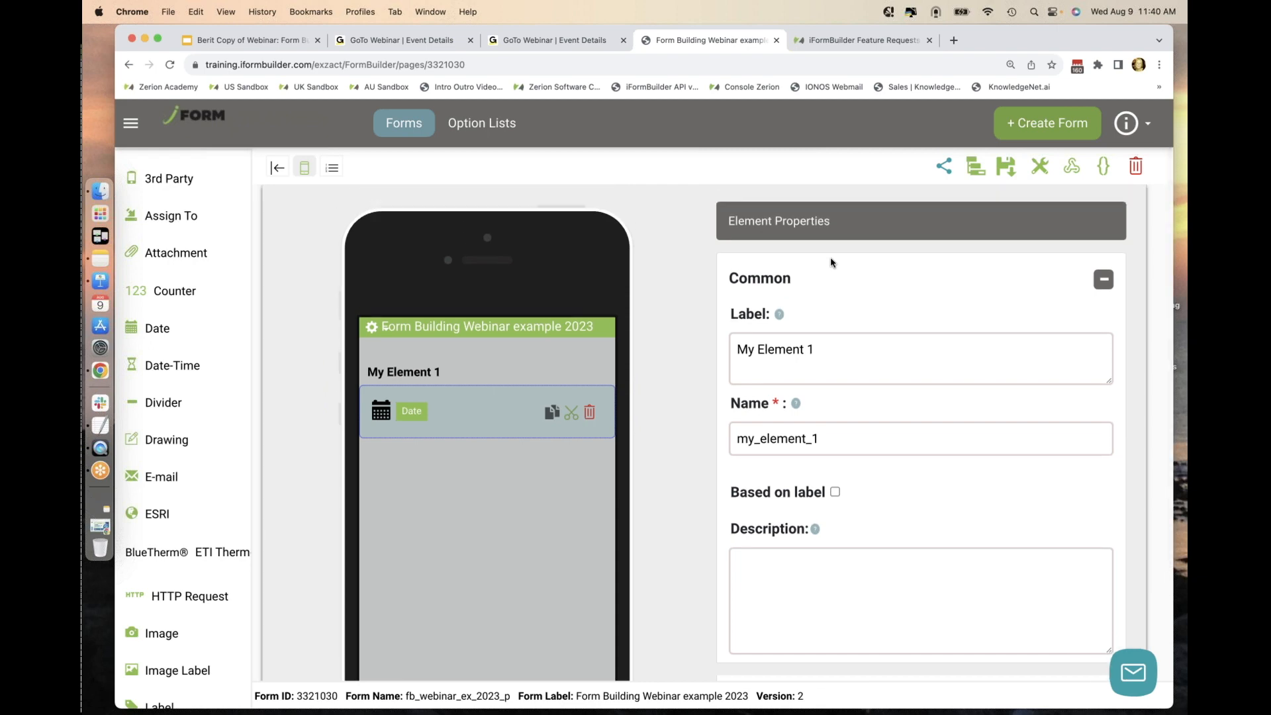
scroll(831, 262, down, 5)
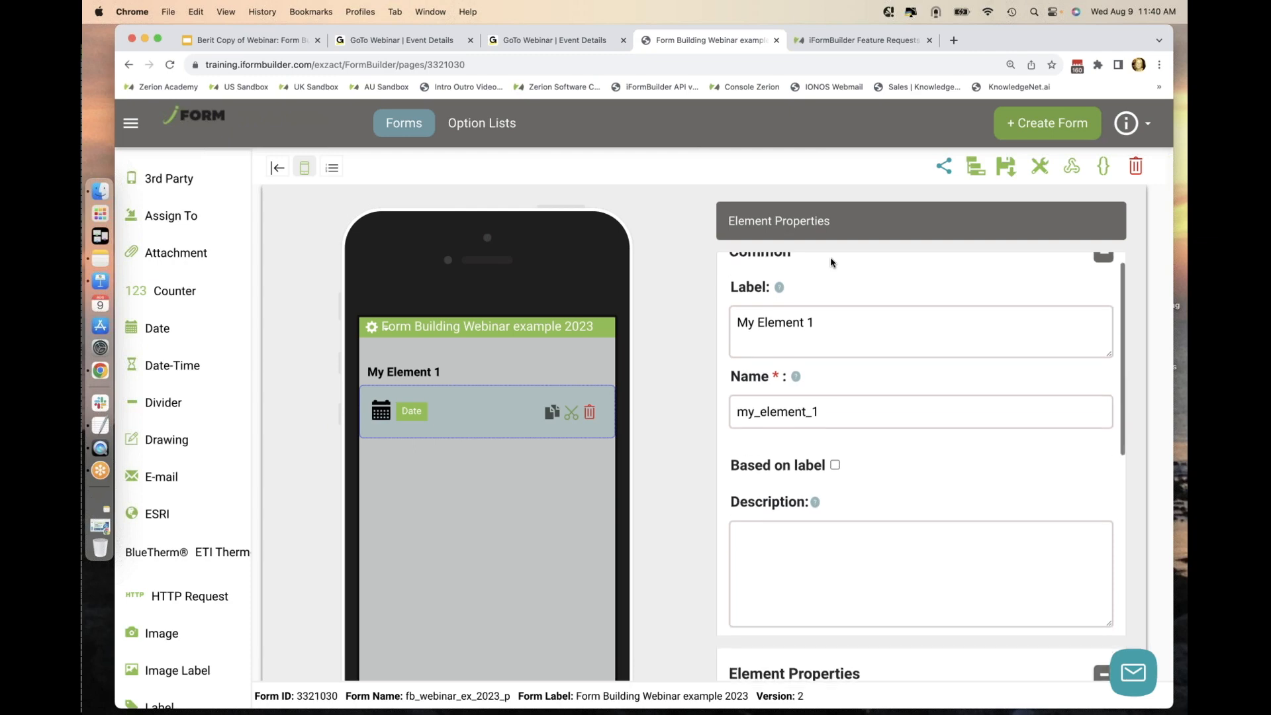
scroll(830, 261, up, 4)
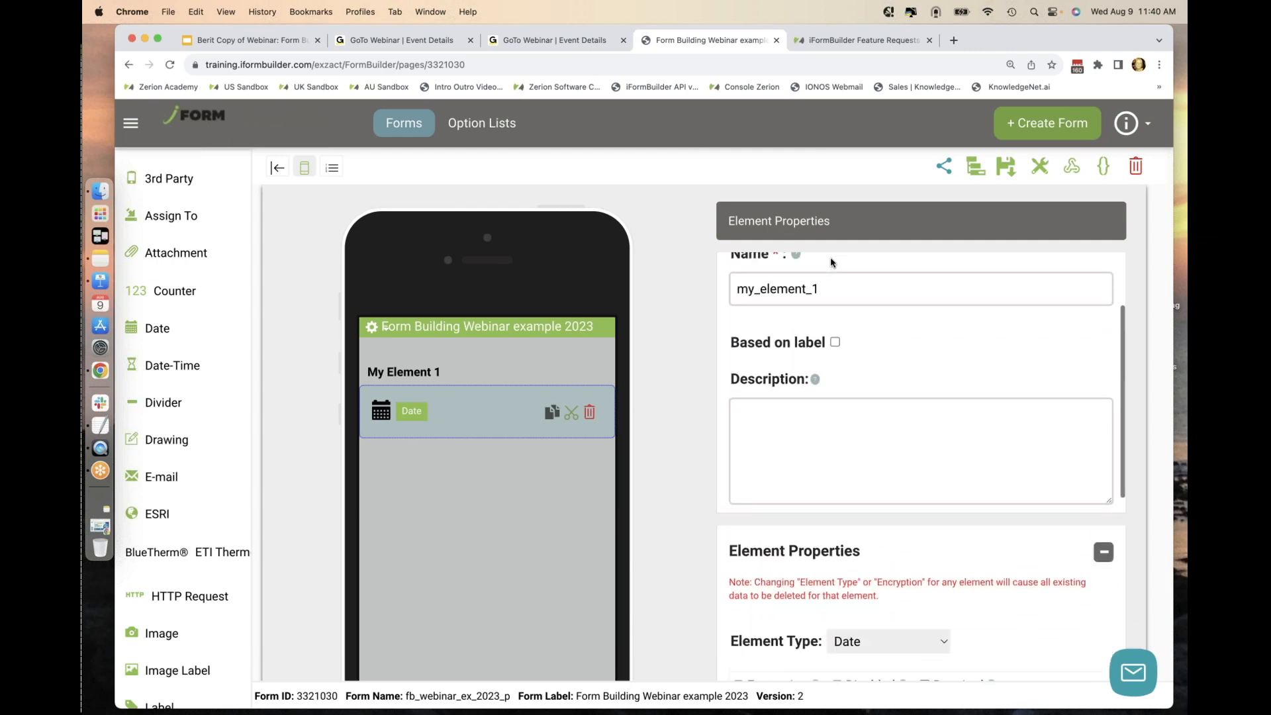
drag(732, 276, 768, 276)
drag(731, 365, 768, 374)
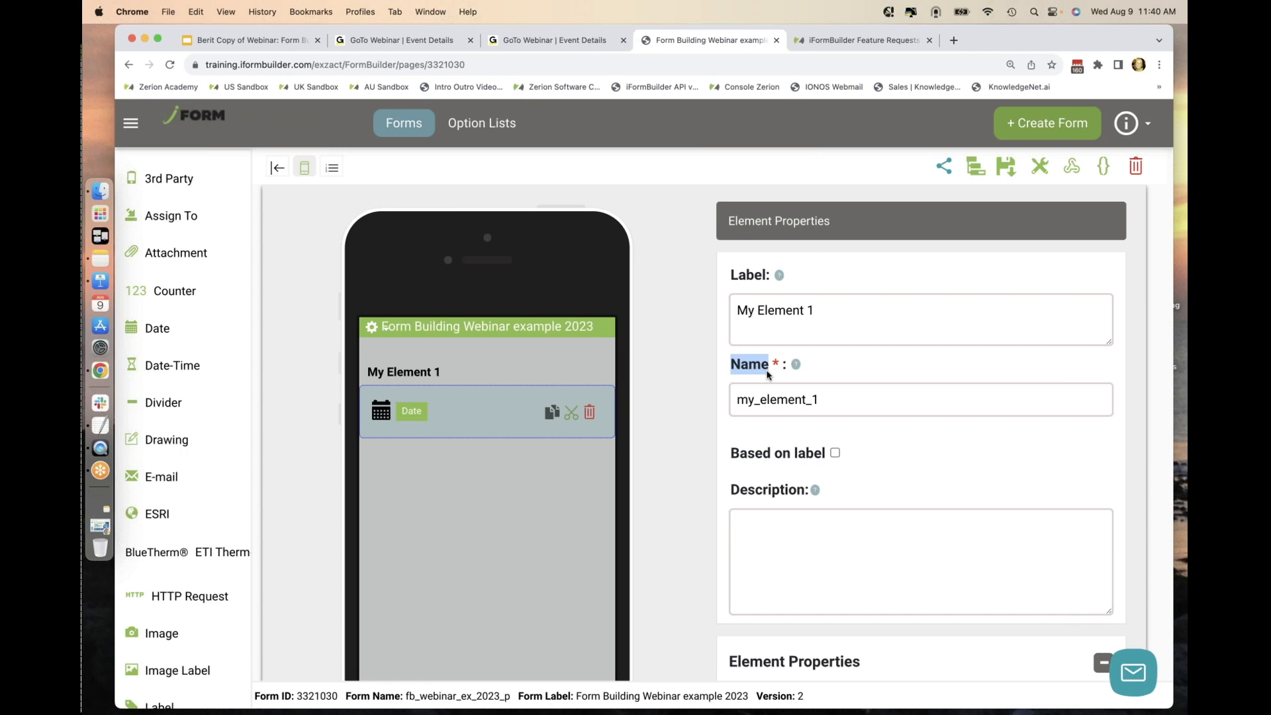
double_click(824, 406)
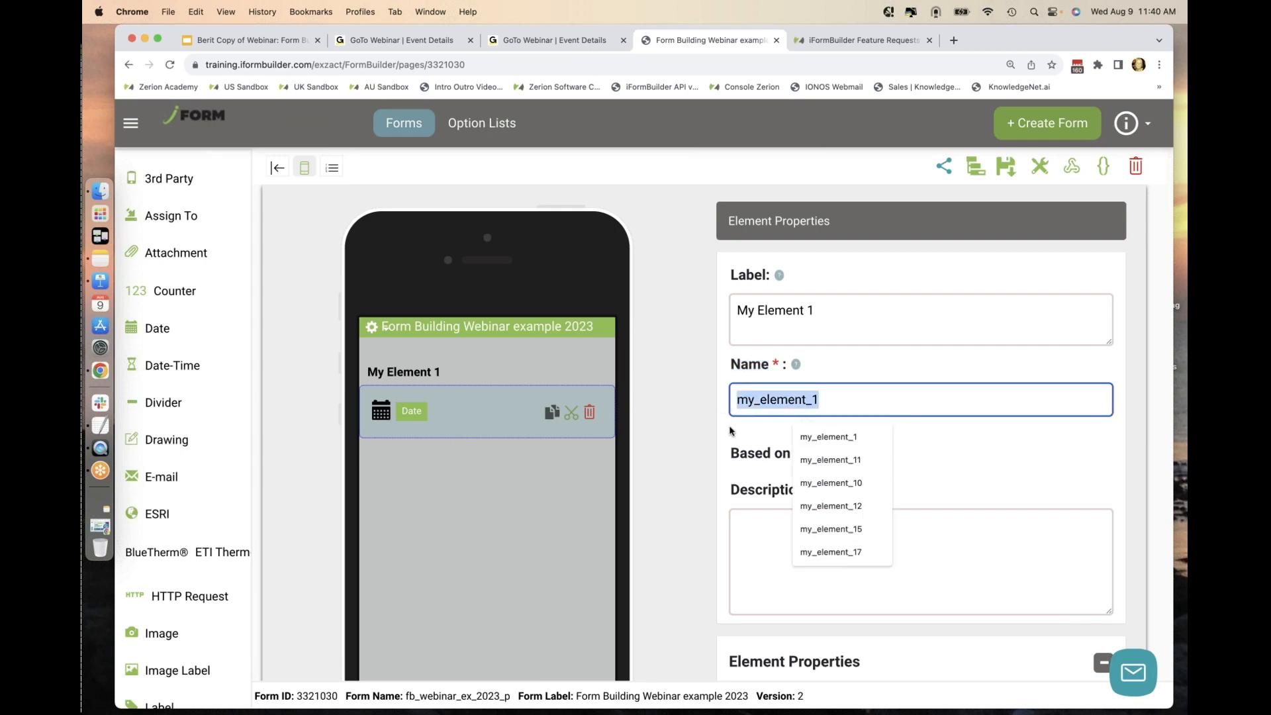
click(732, 431)
drag(851, 395, 734, 396)
click(725, 493)
click(822, 546)
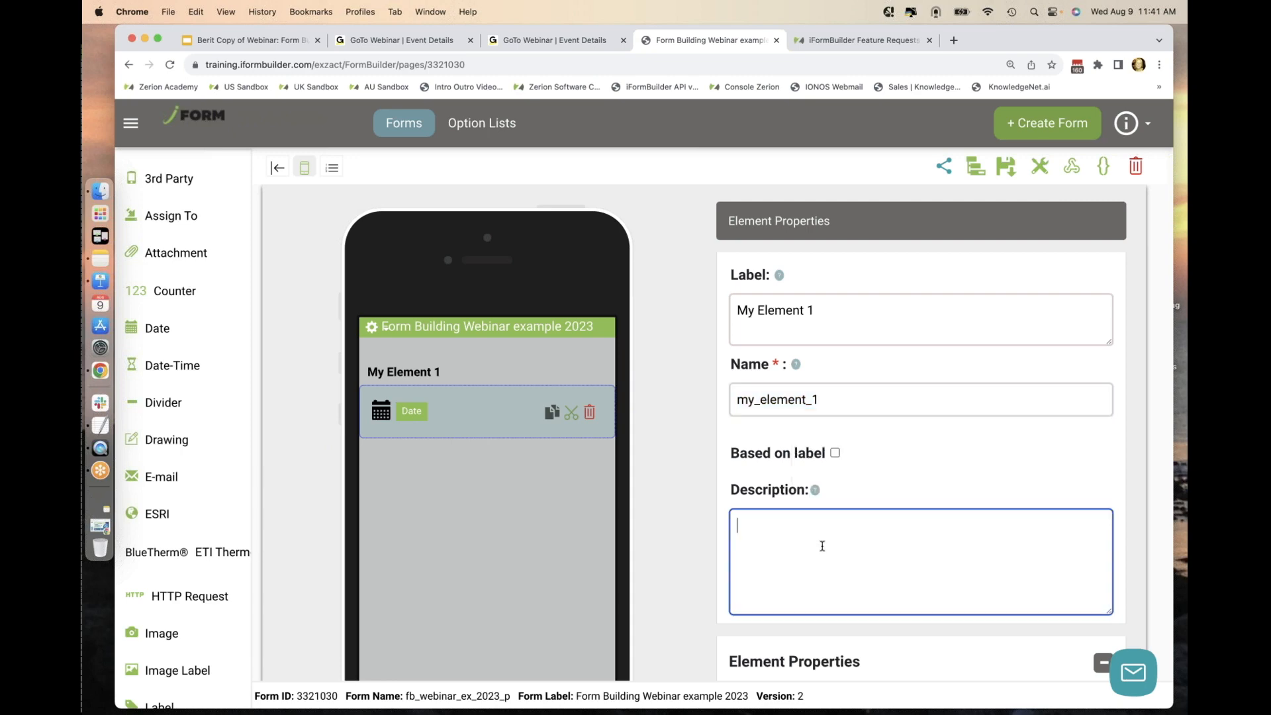
Change the element type of My Element 1 to Date-Time, accept the type change, and make the element required.
scroll(822, 546, down, 5)
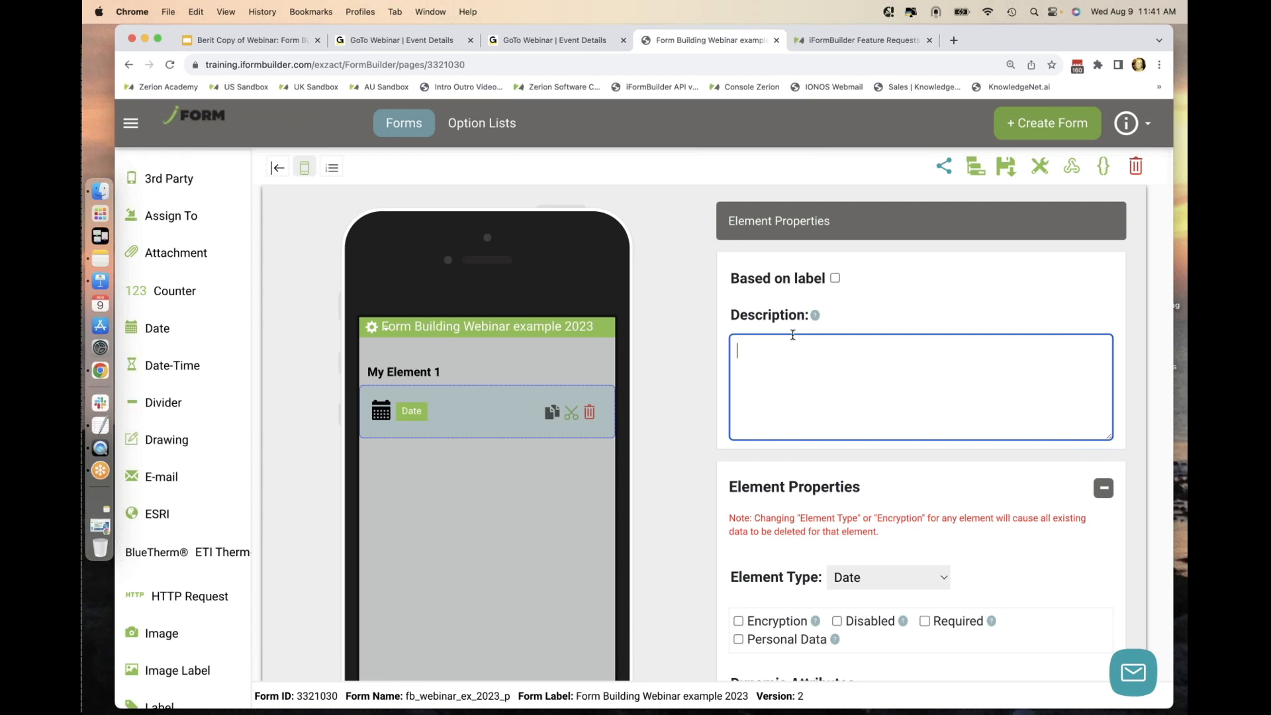
scroll(792, 334, down, 3)
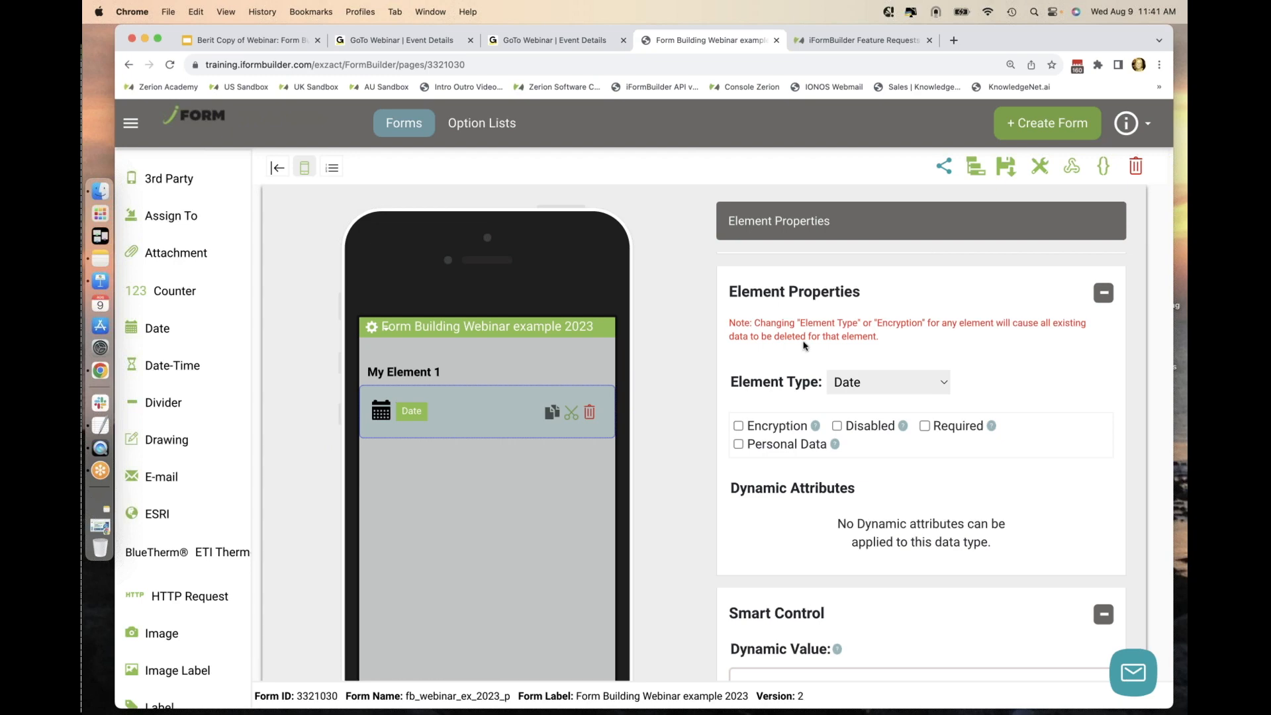
click(887, 383)
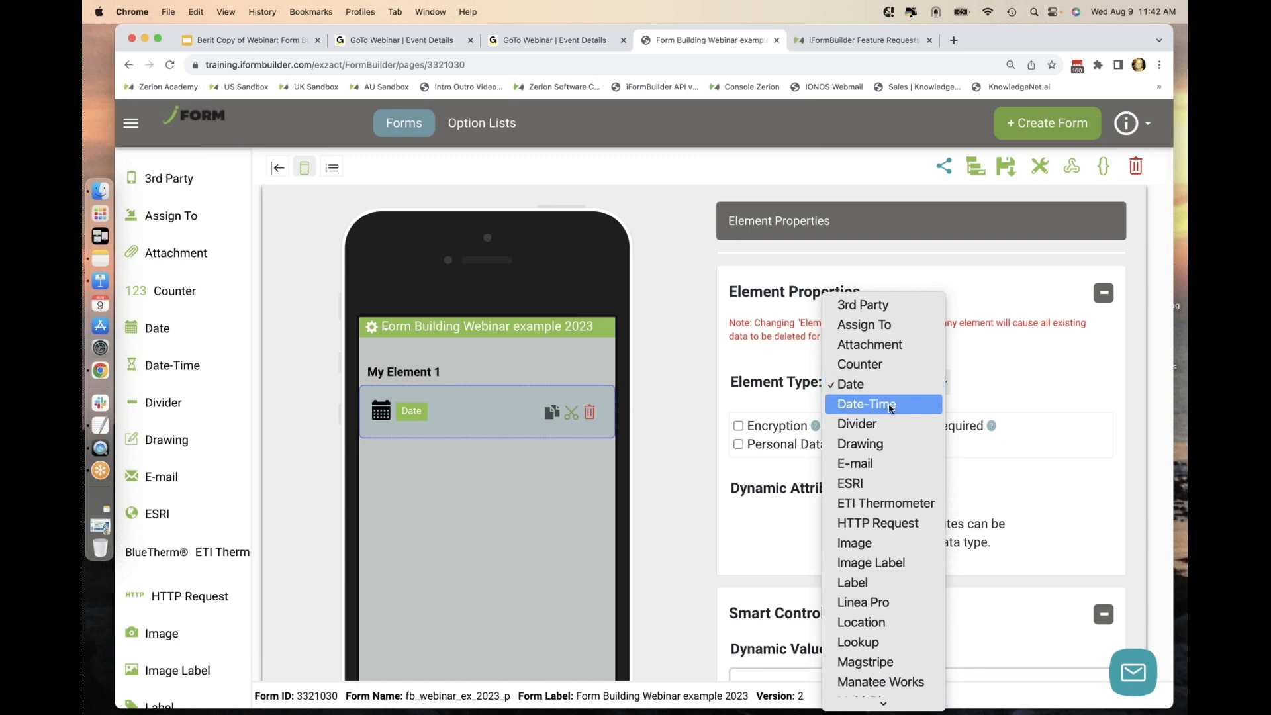
click(891, 408)
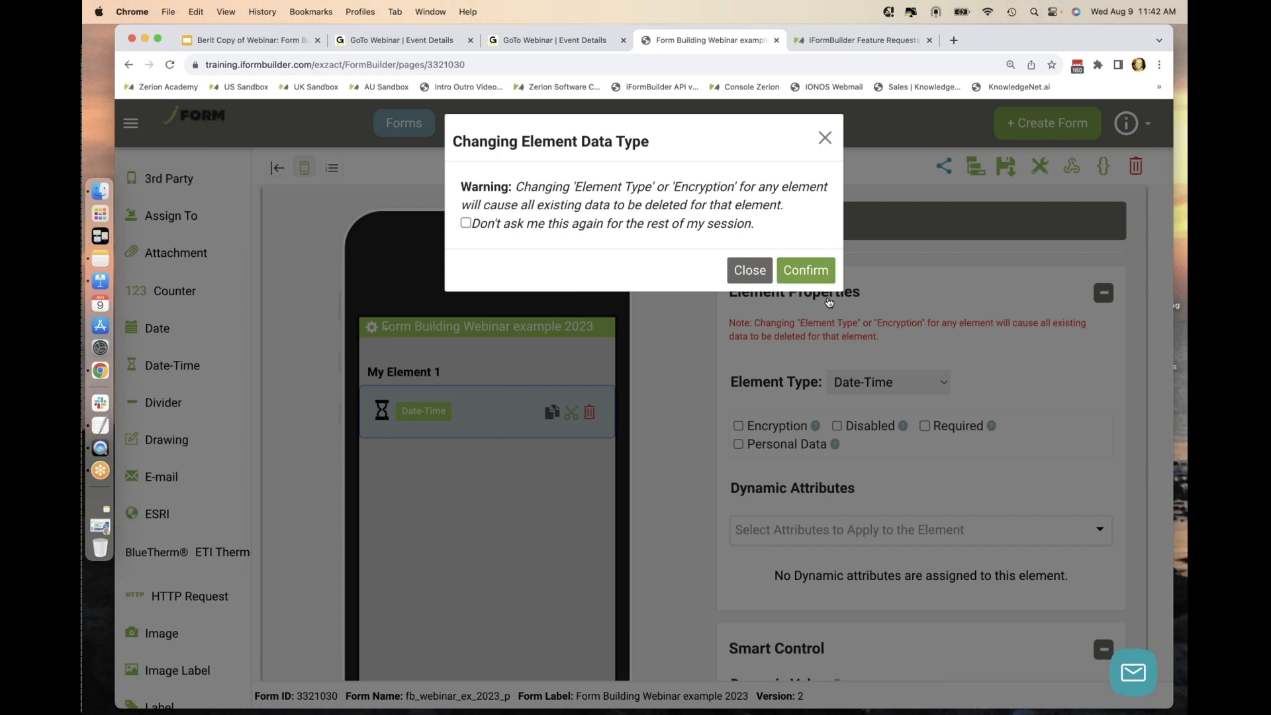
drag(802, 208, 454, 186)
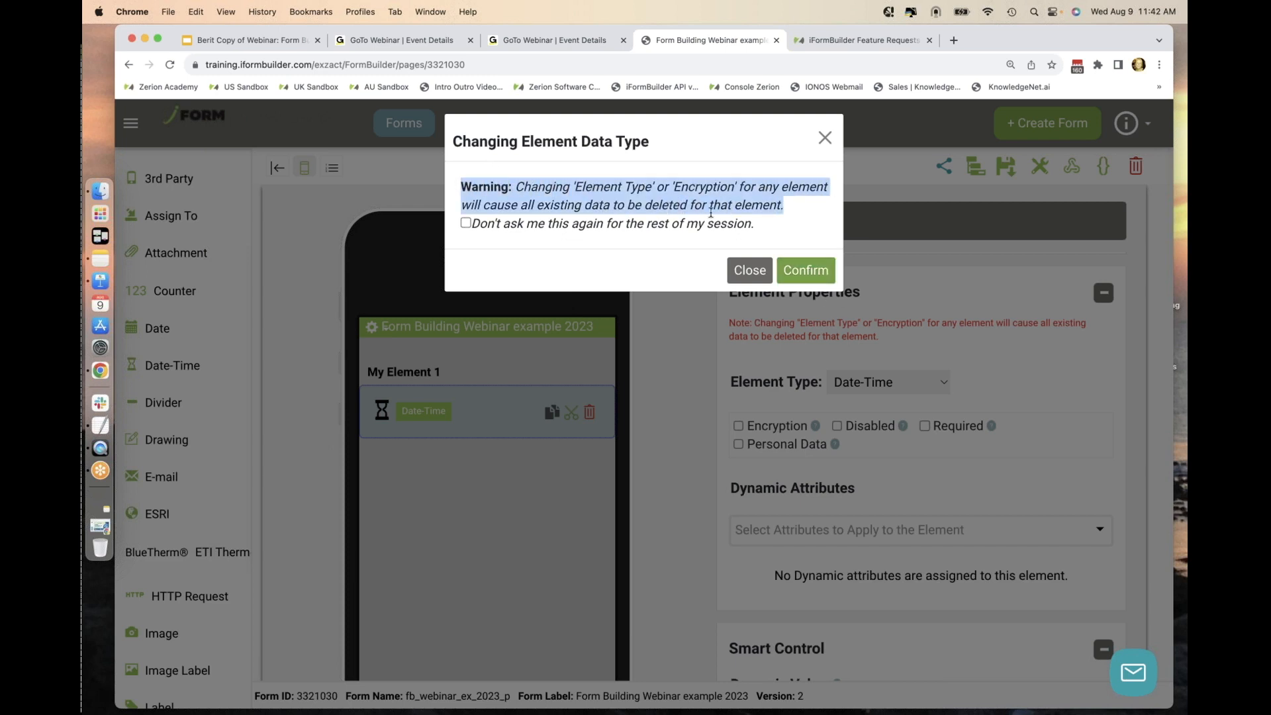
click(795, 274)
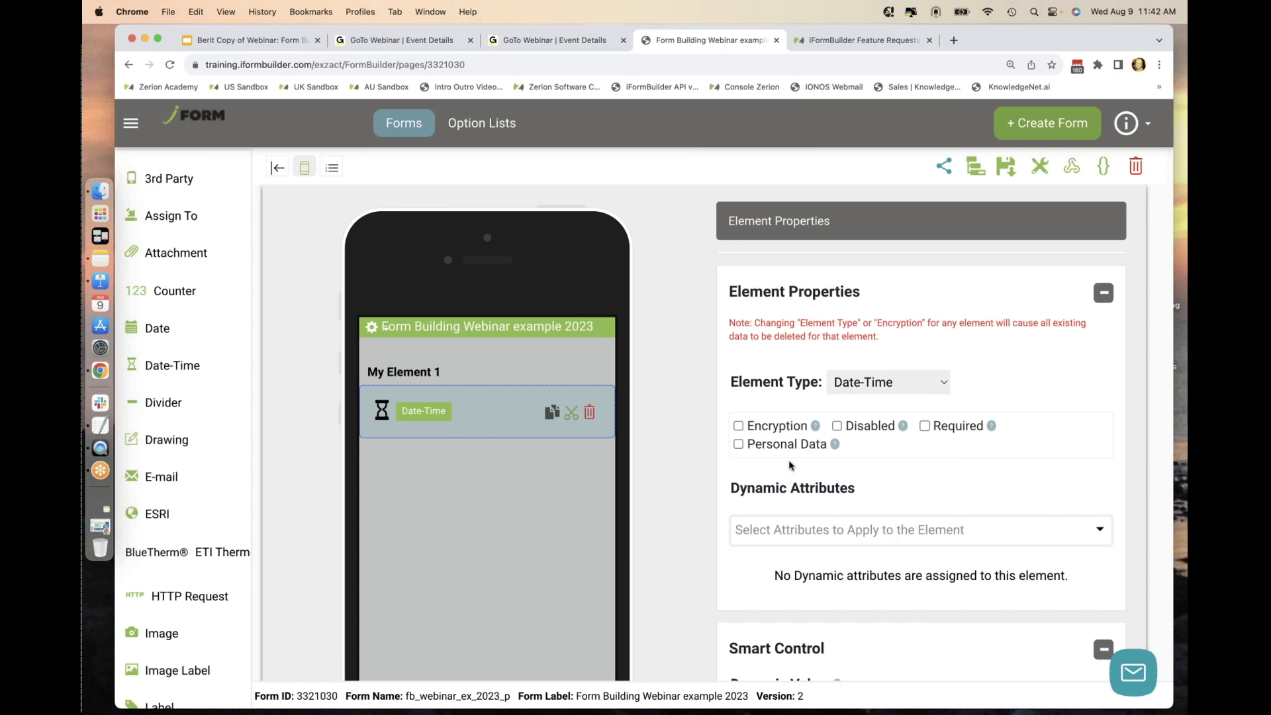
click(925, 425)
scroll(908, 479, down, 2)
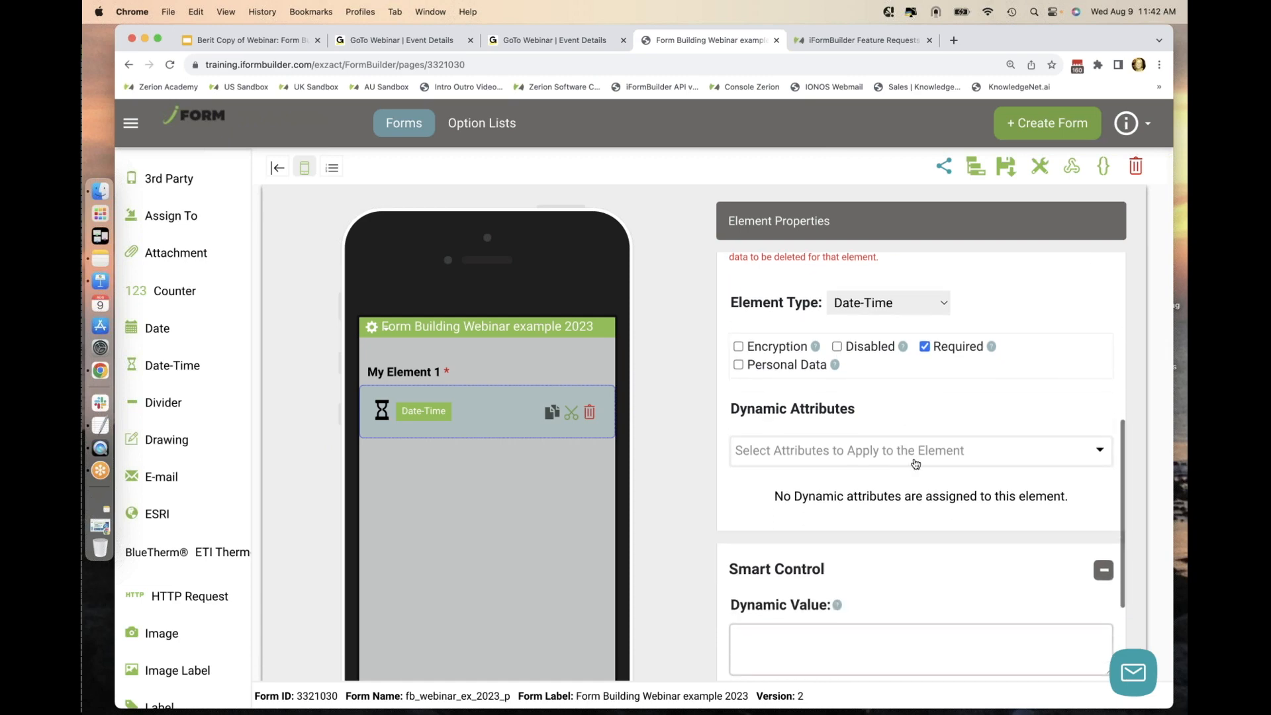
Examine the Date-Time element's dynamic attributes, Smart Control fields, Reference ID 1 and Info section without changing anything.
click(916, 463)
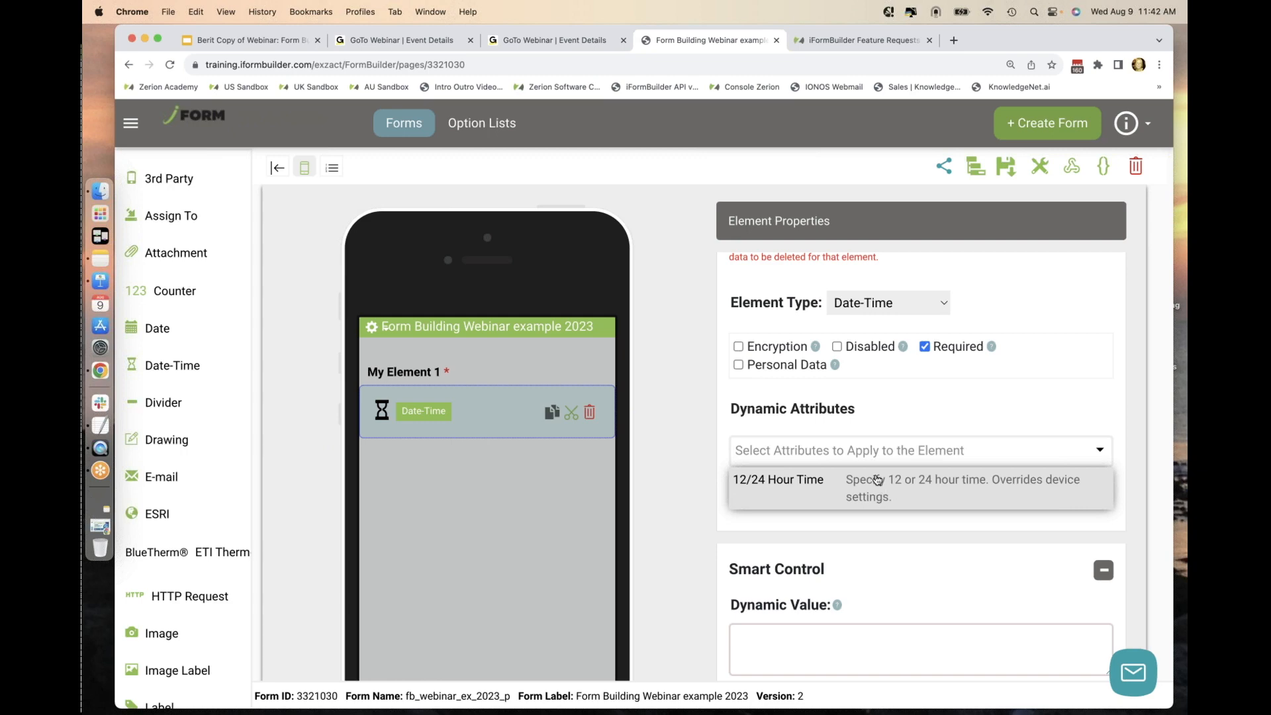
click(955, 394)
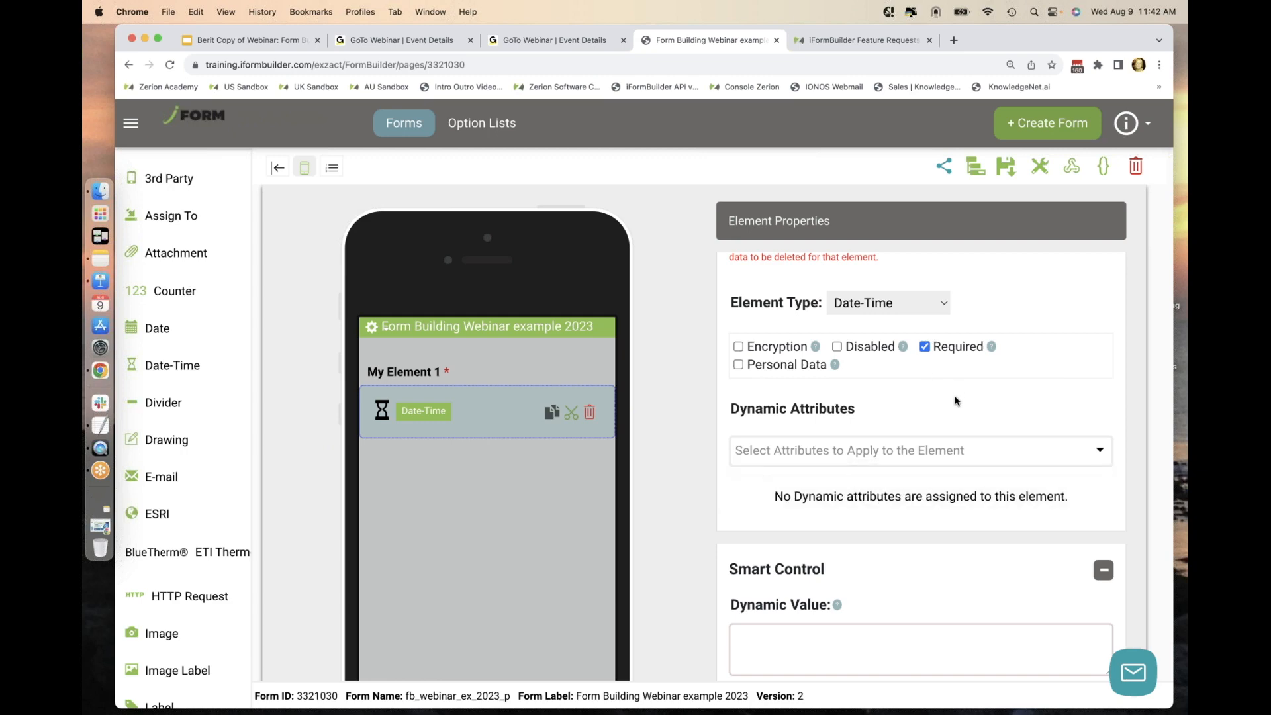
scroll(955, 395, down, 5)
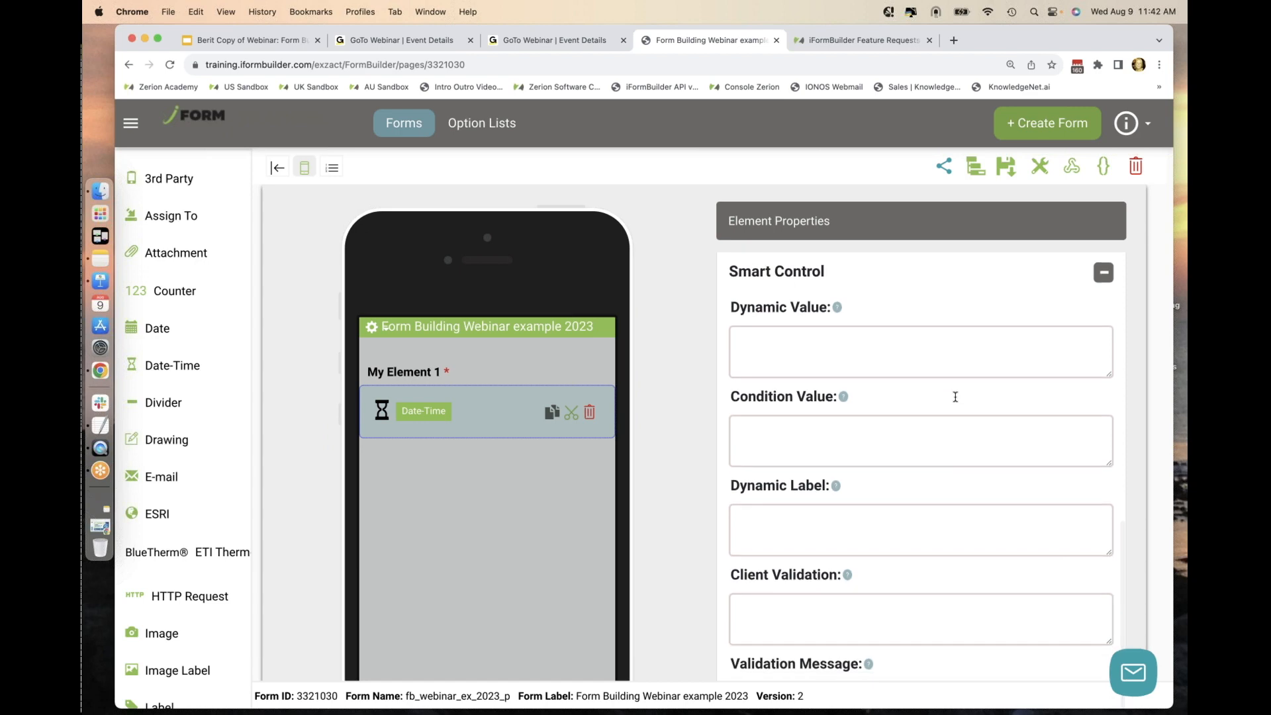
scroll(833, 335, down, 3)
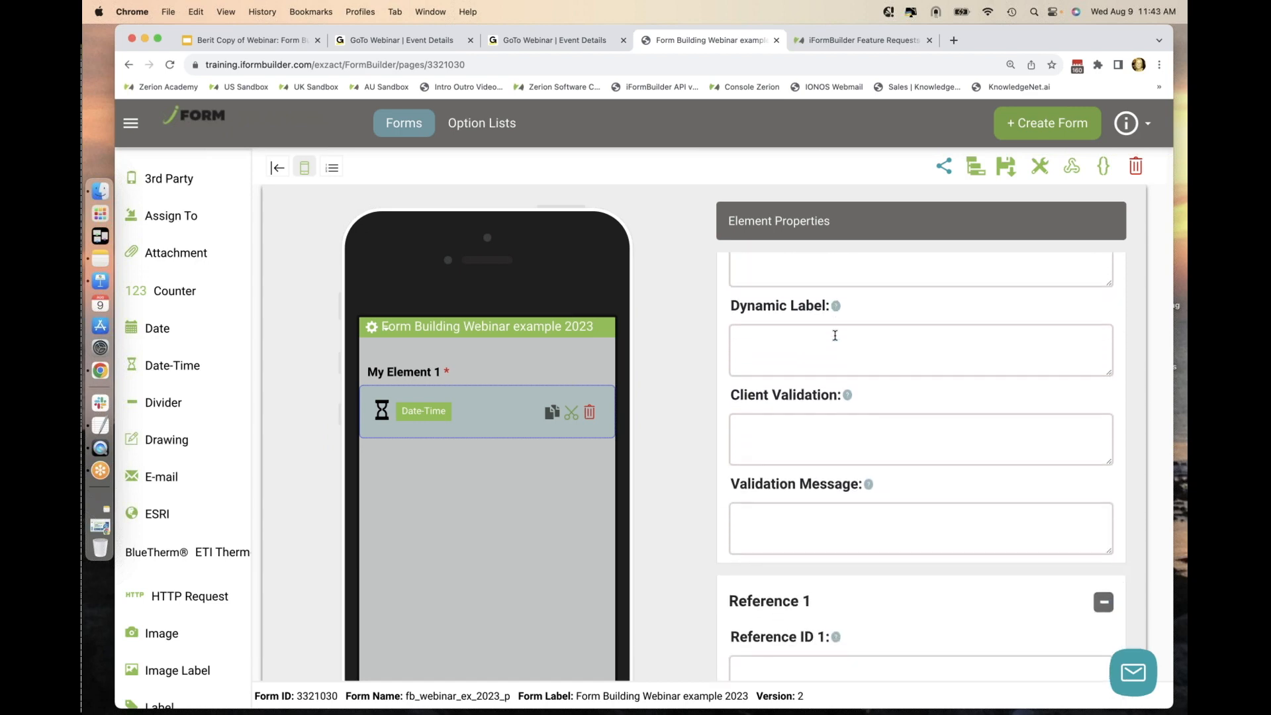
scroll(834, 335, down, 2)
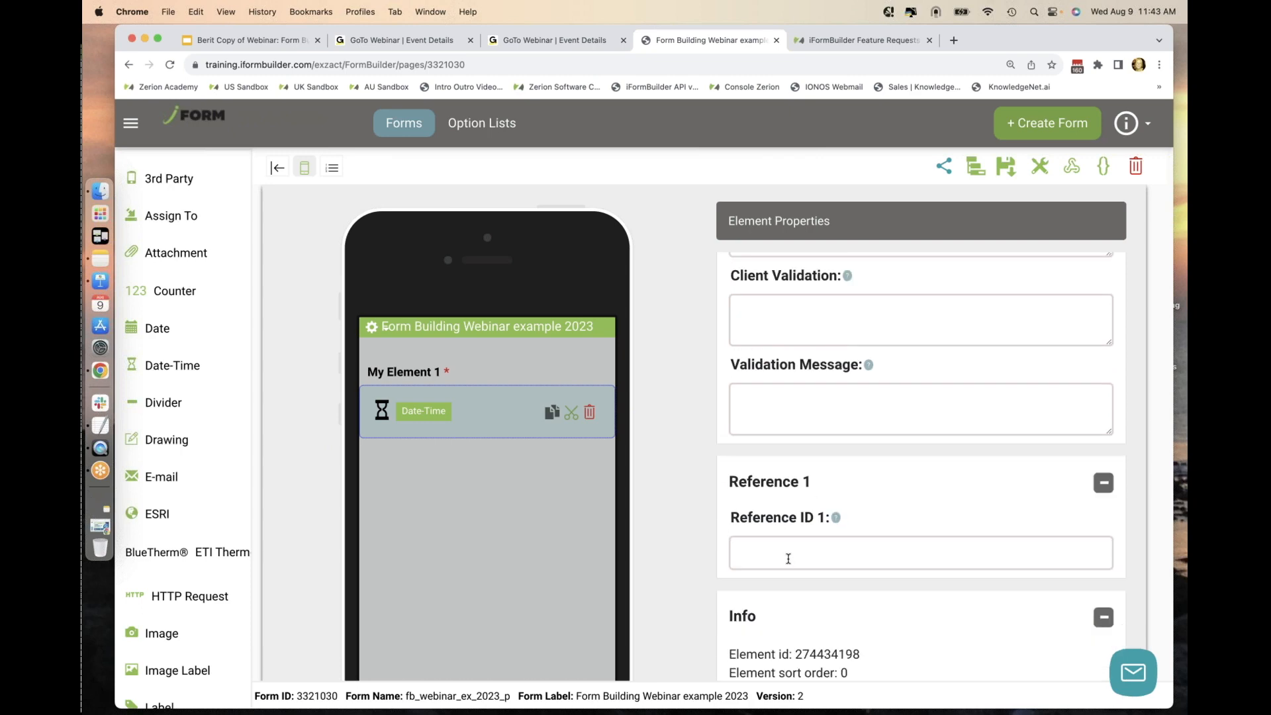
click(789, 559)
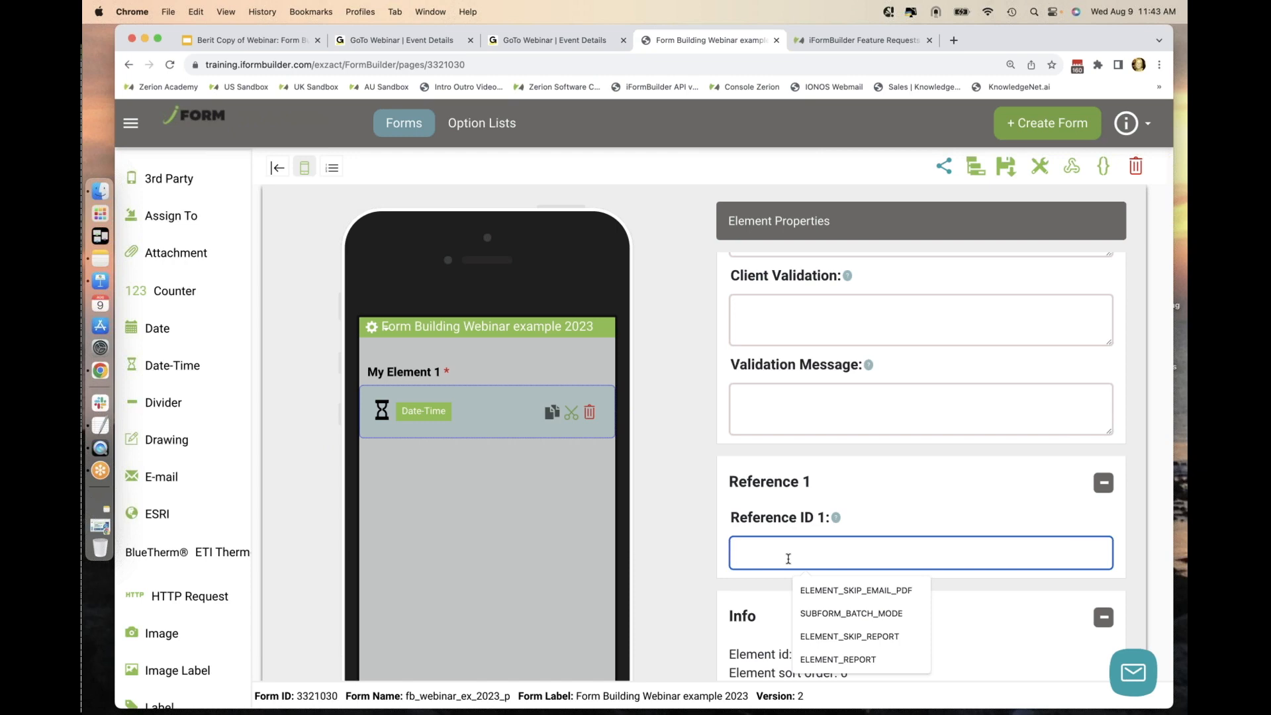
click(727, 613)
scroll(728, 610, down, 1)
scroll(728, 610, down, 2)
drag(887, 608, 712, 480)
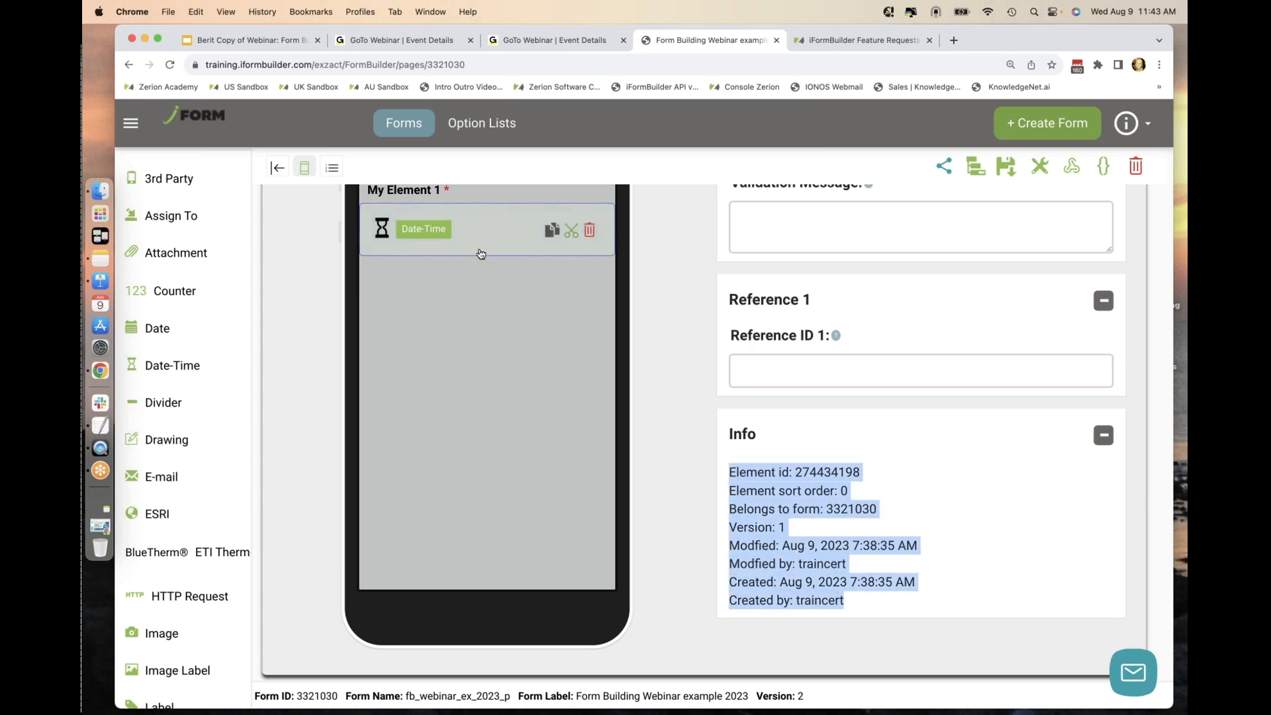
click(770, 410)
Label the Date-Time element "Todays Date and Time" and base its name on the label.
scroll(769, 411, up, 5)
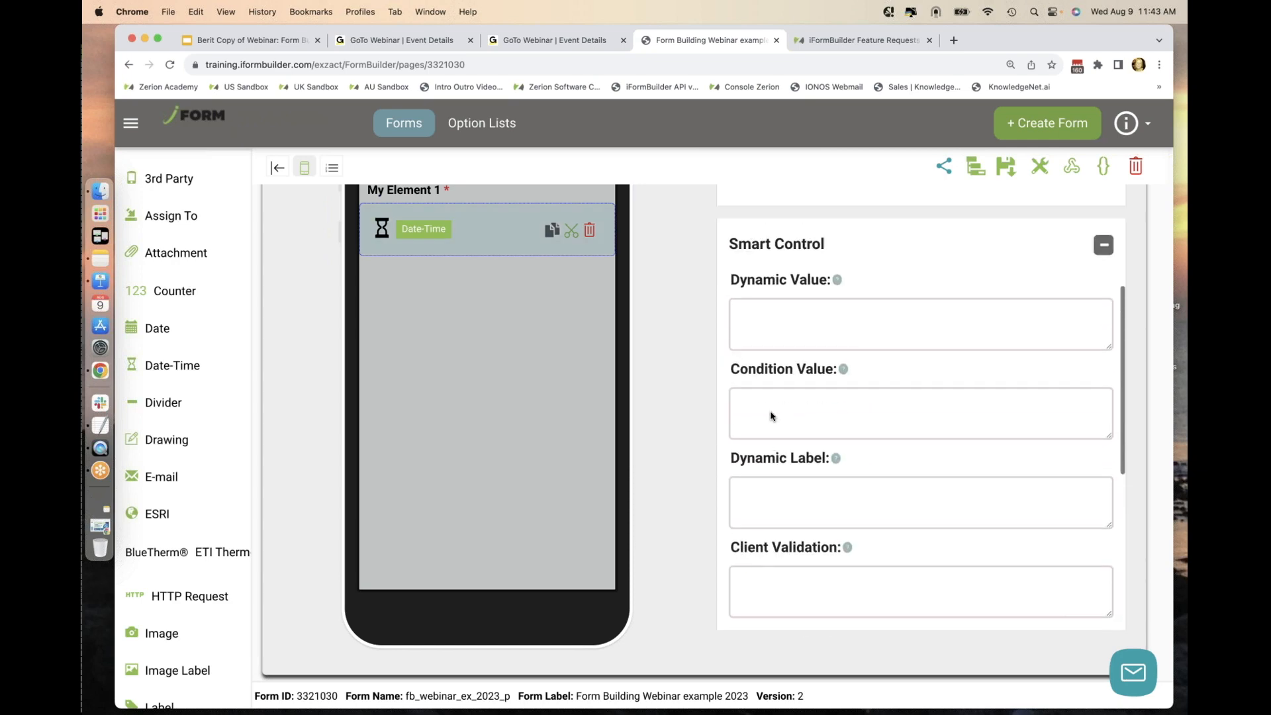
scroll(769, 410, up, 5)
scroll(778, 391, up, 3)
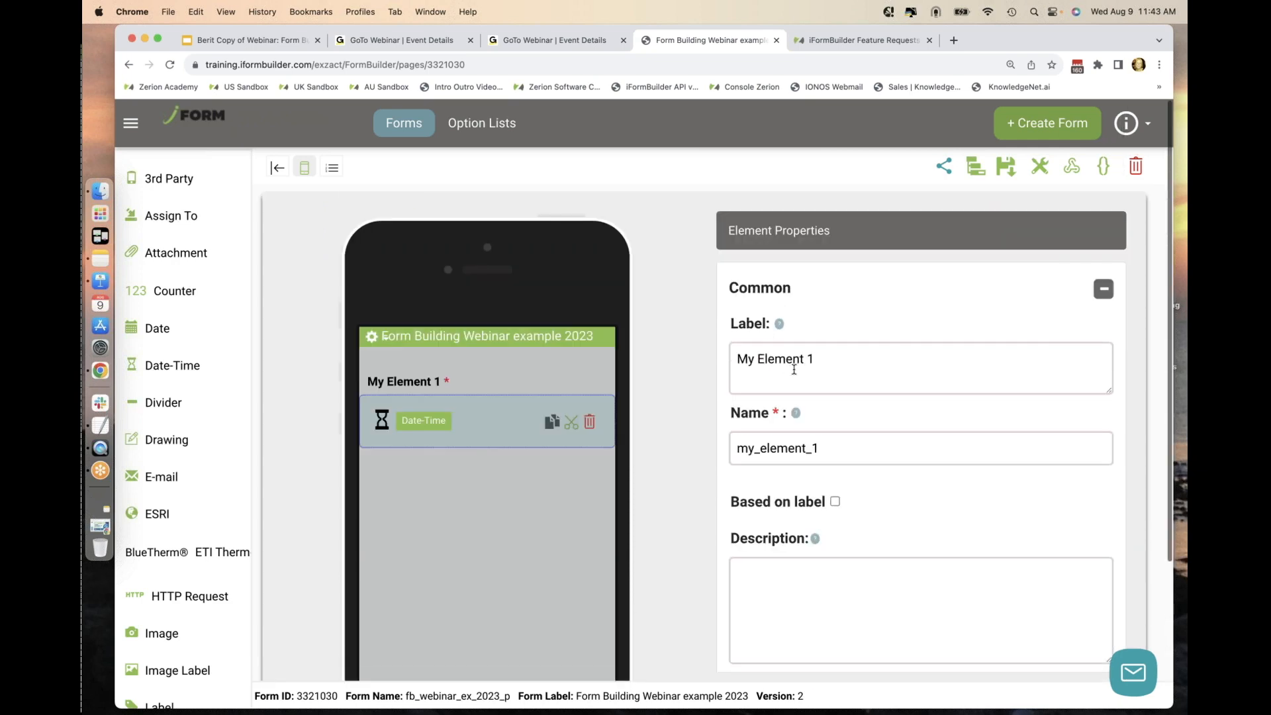
triple_click(800, 370)
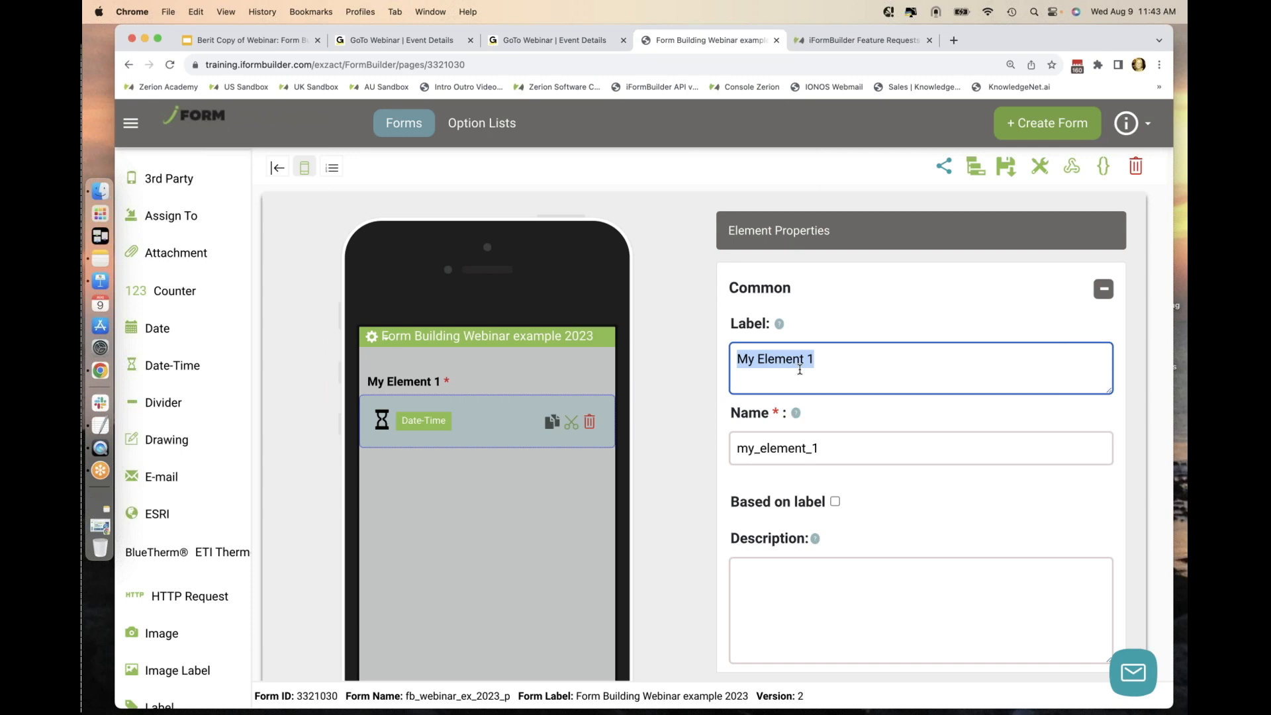
text(Todays Date and Time)
click(835, 501)
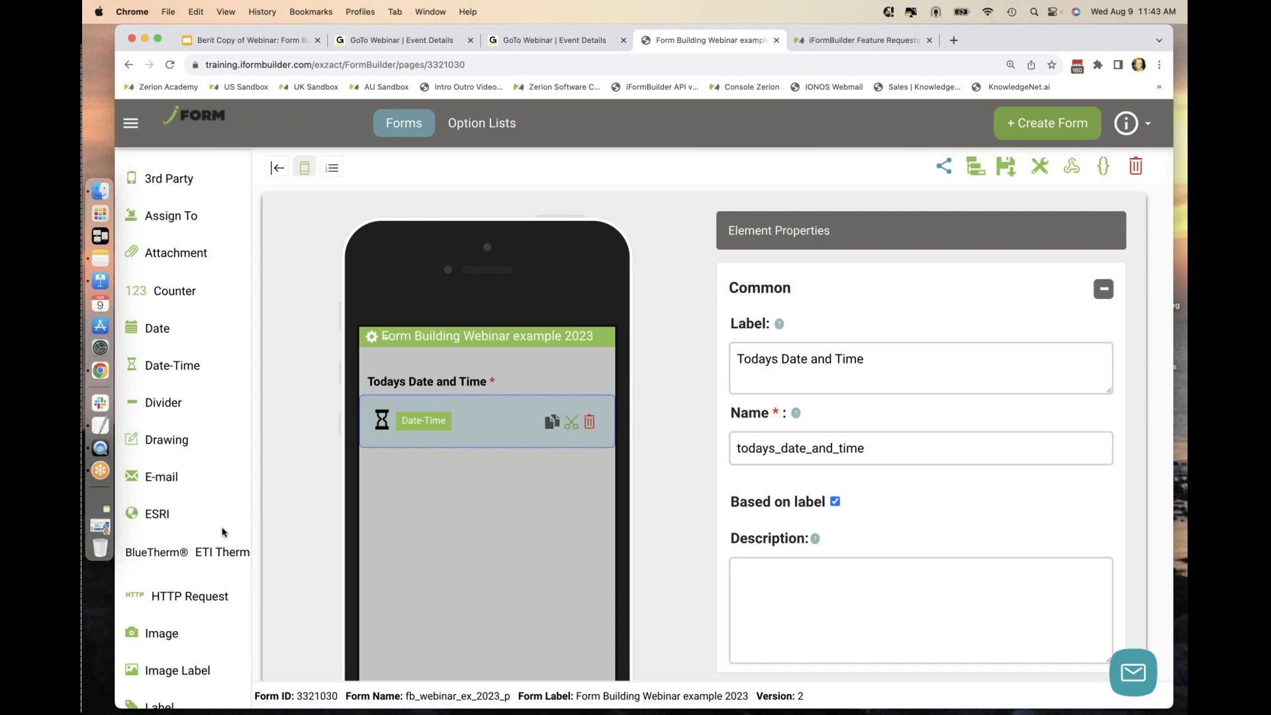
Add a Text element to the form and label it "Please share a little bit about yourself.".
scroll(191, 427, down, 5)
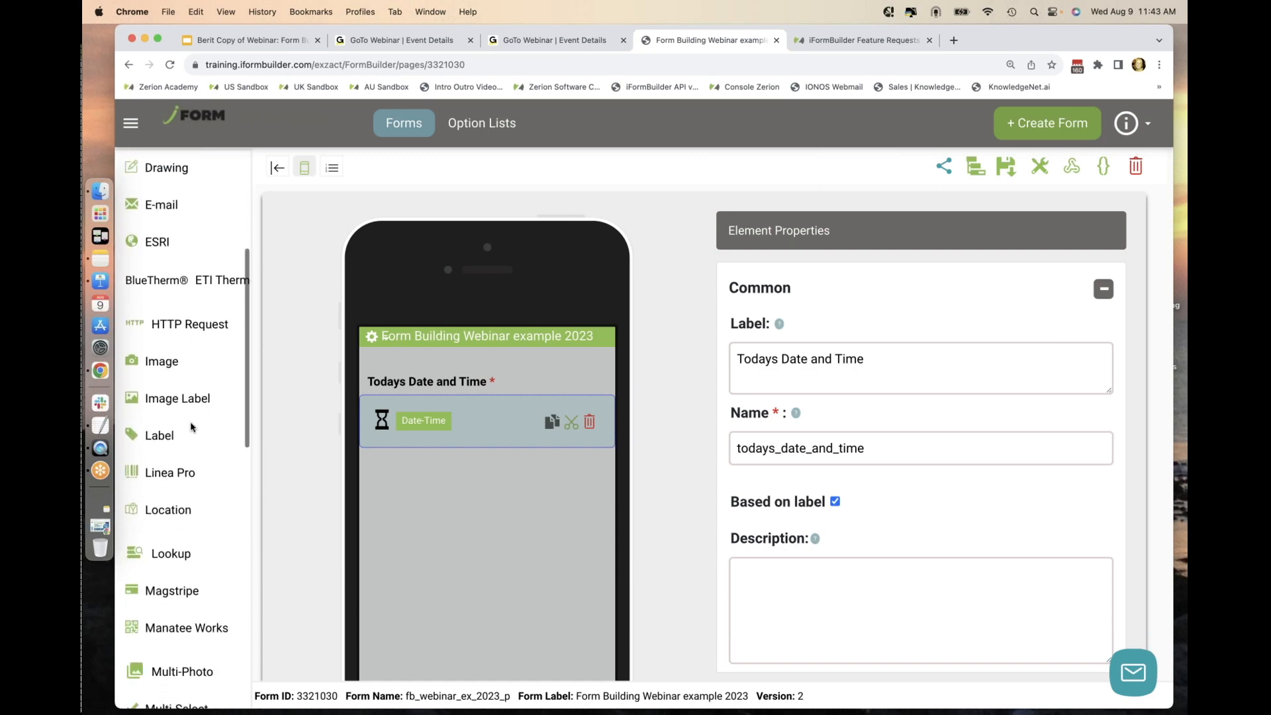
scroll(191, 427, down, 6)
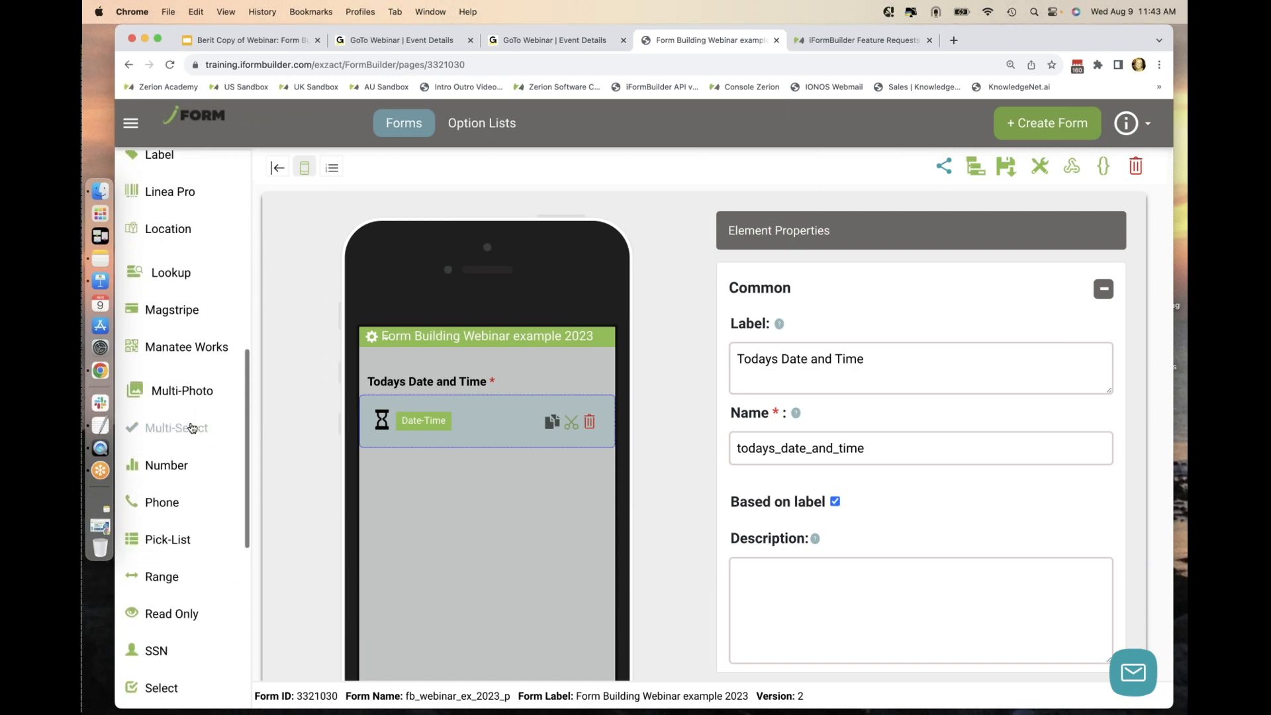
scroll(191, 427, down, 5)
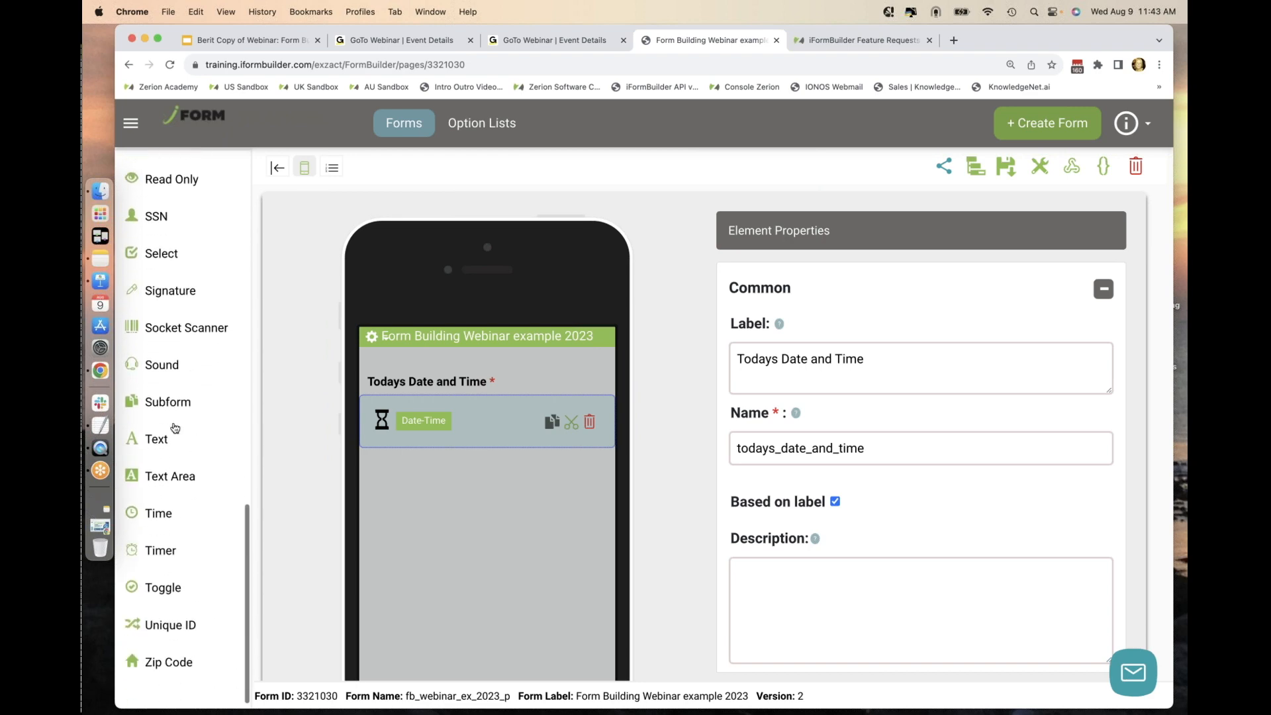
click(157, 440)
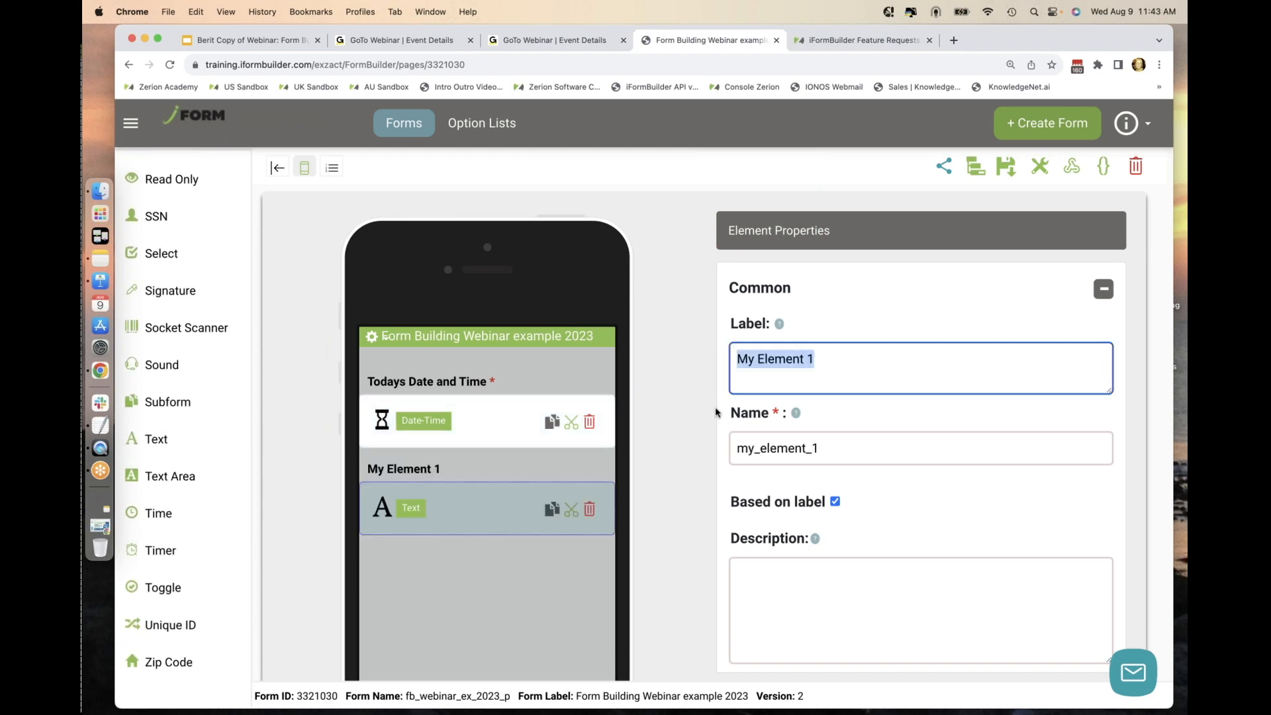
text(Please )
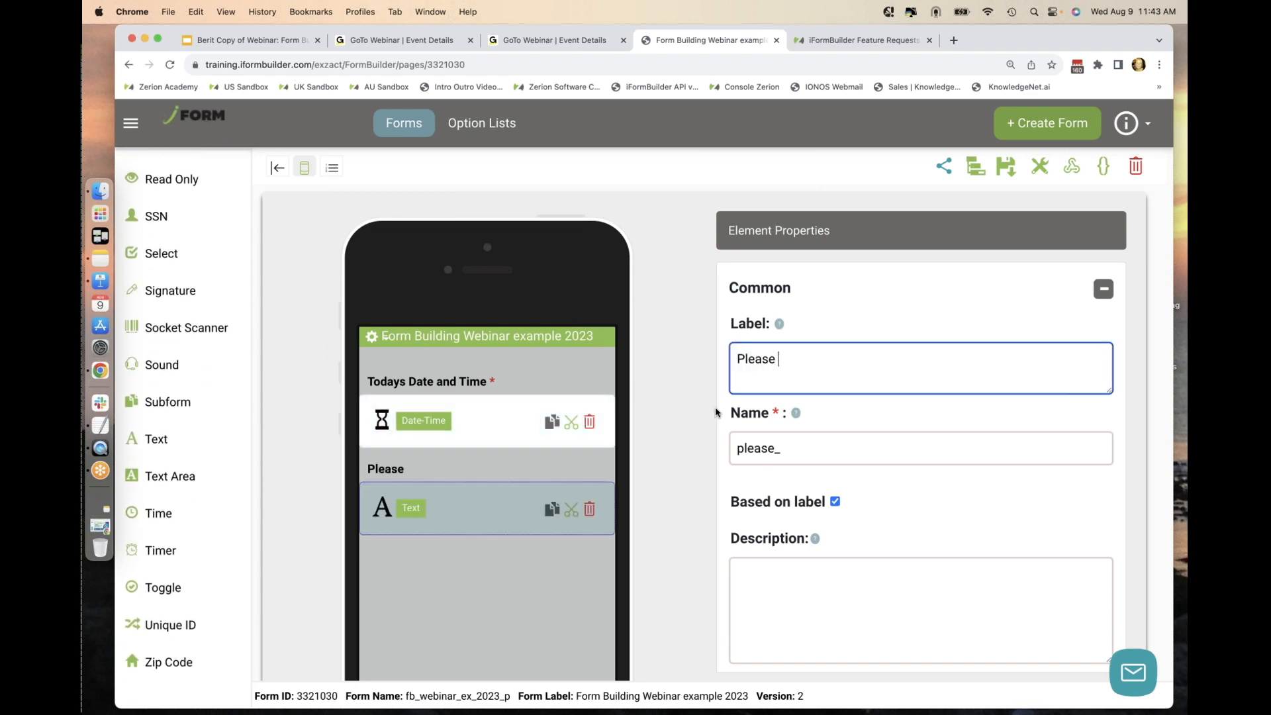
text(share a l)
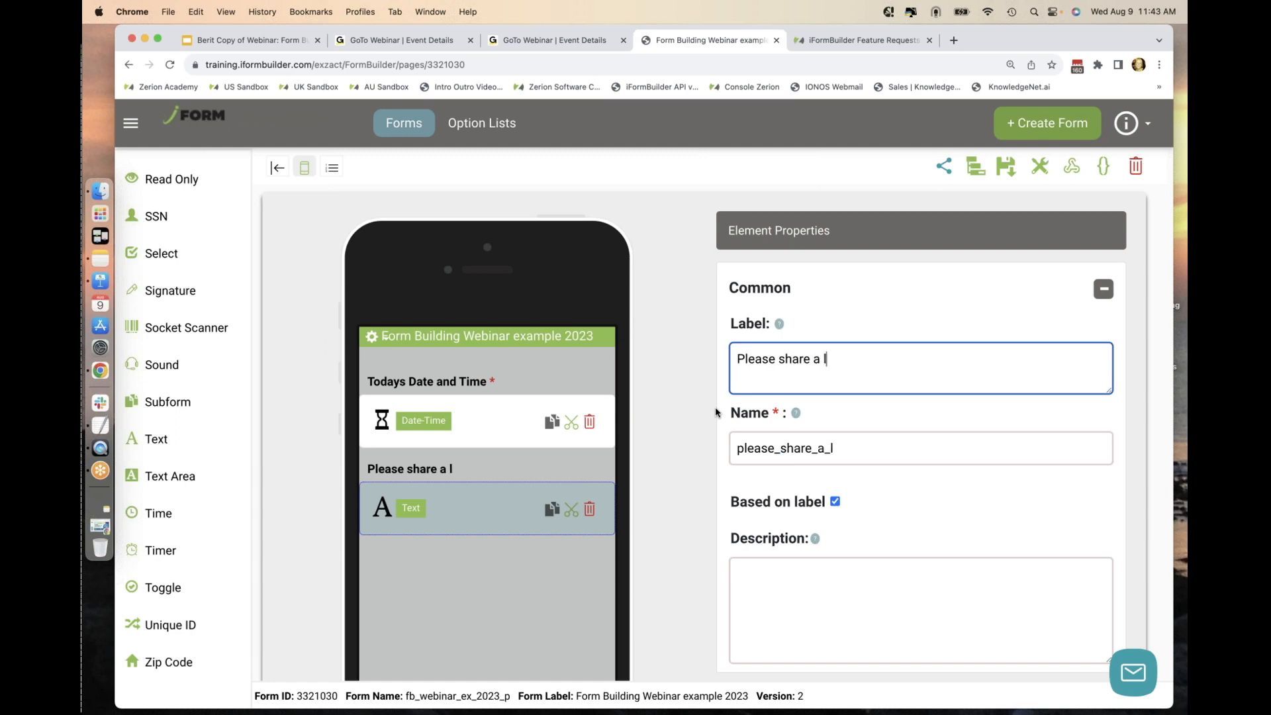
text(ittle )
text(bit)
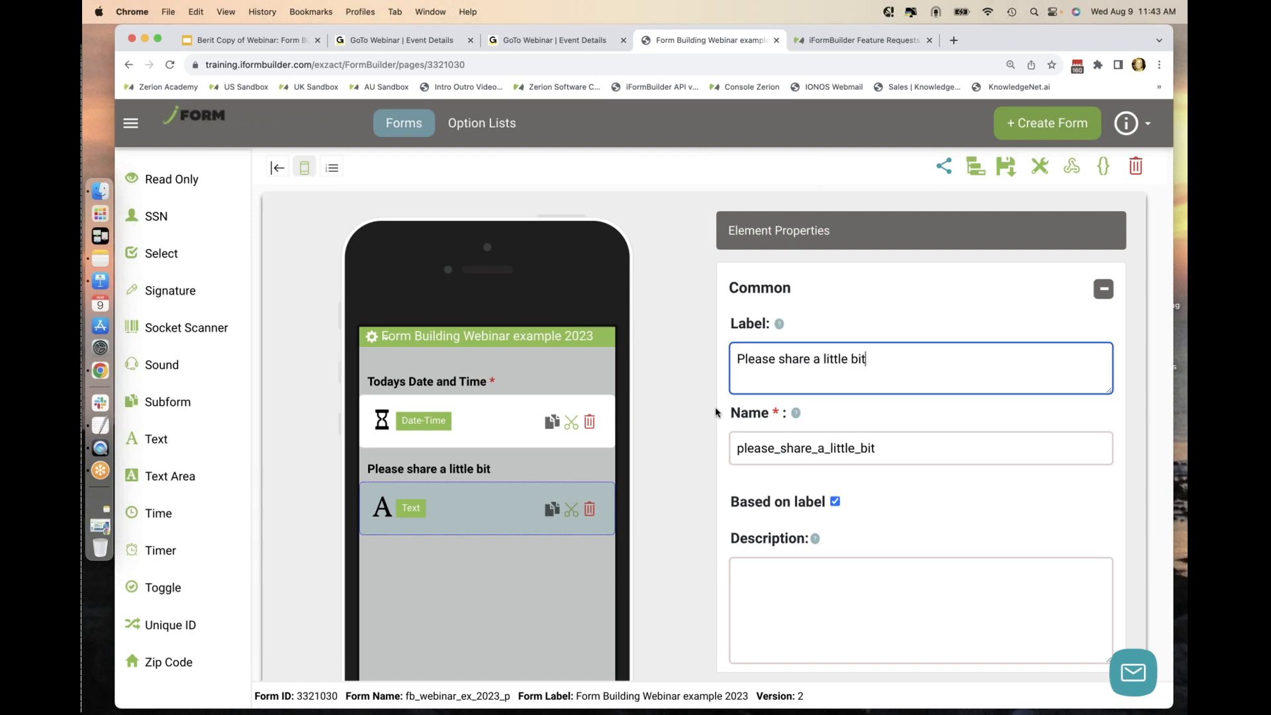
text( about yourself.)
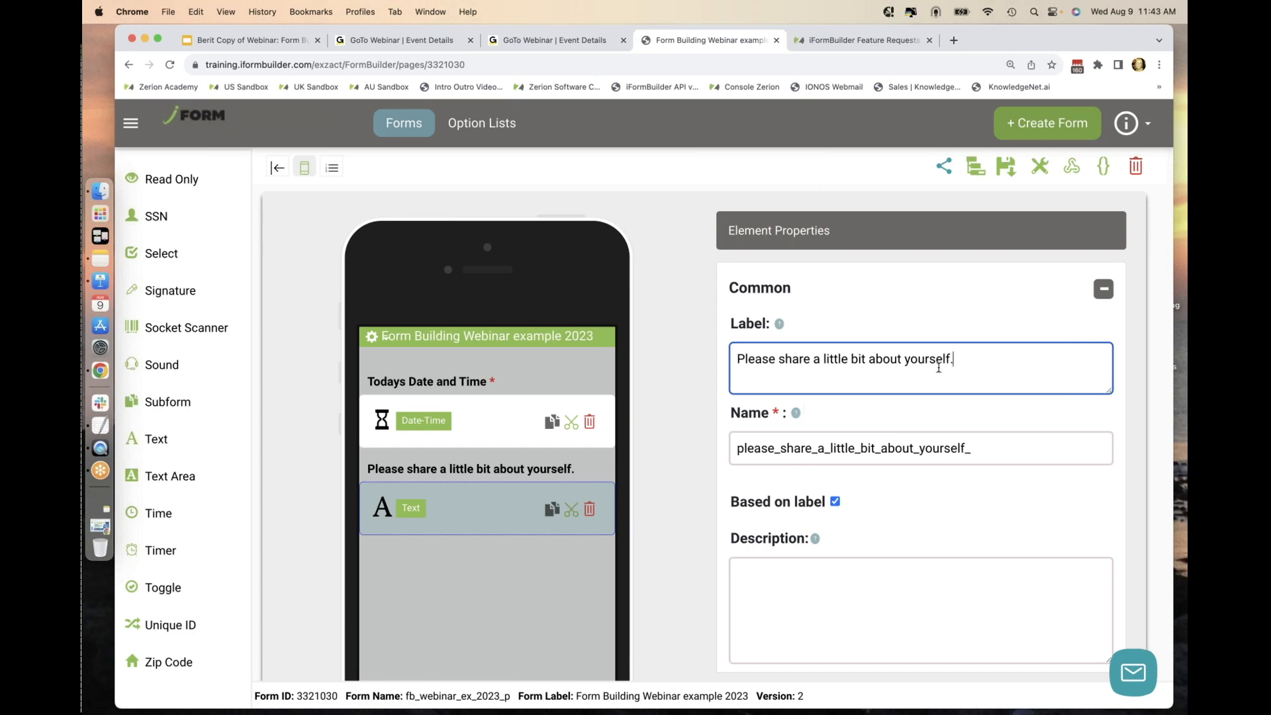
Unlink the Text element's name from its label and remove the trailing underscore, giving "please_share_a_little_bit_about_yourself".
click(835, 501)
click(994, 454)
key(BackSpace)
Copy the label into the Text element's description and extend it with "Your appearance, favorite color, etc.", correcting the spelling of "appearance".
click(953, 360)
key(super+a)
key(super+c)
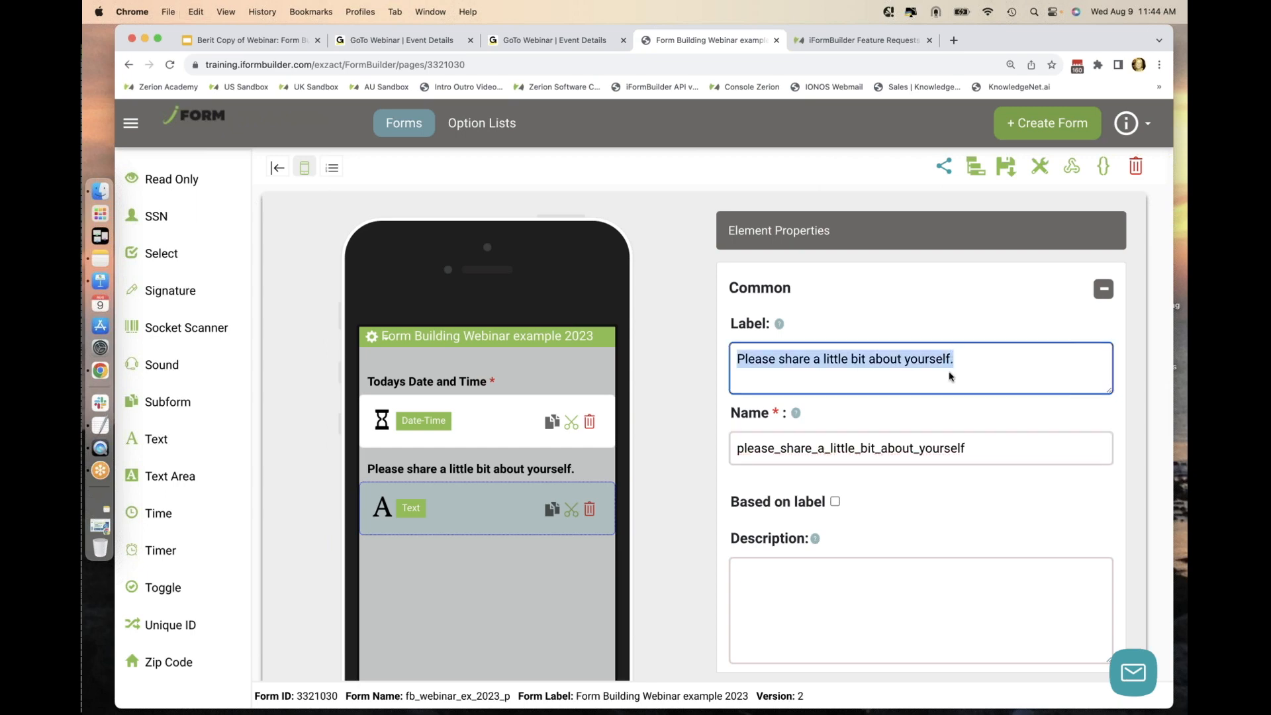
click(782, 593)
key(super+v)
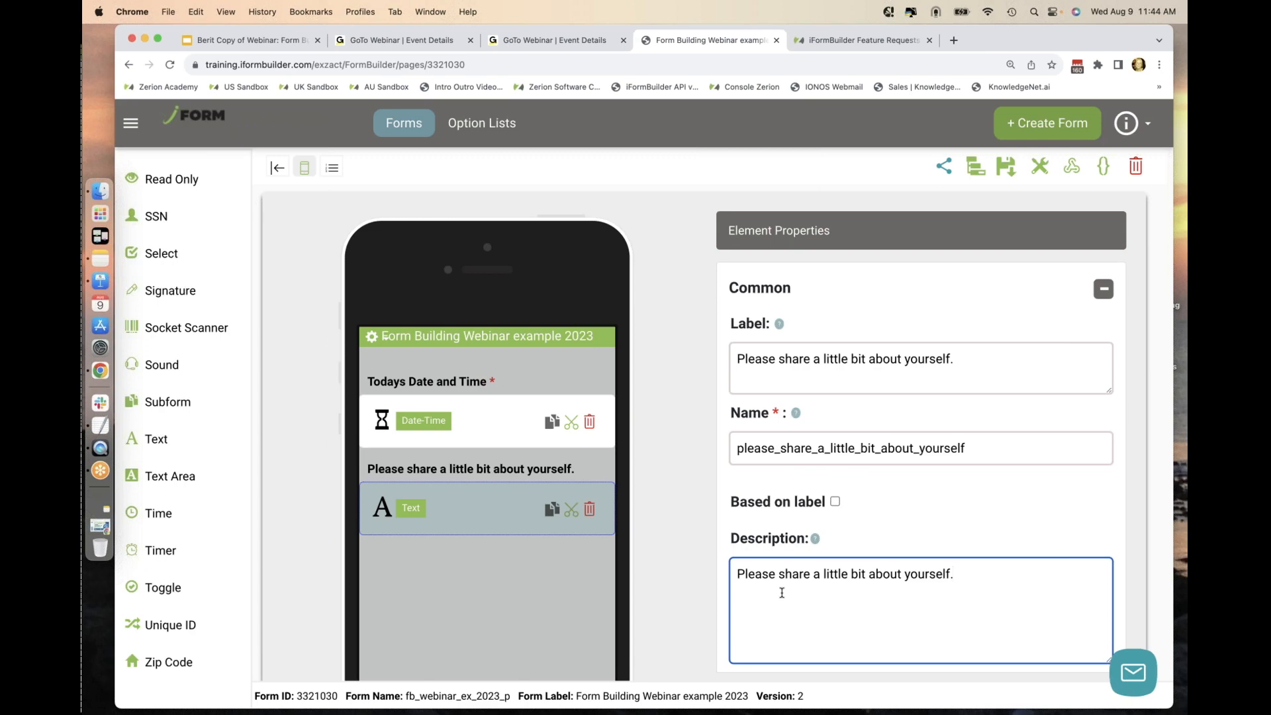
text(Your appearence, favorite)
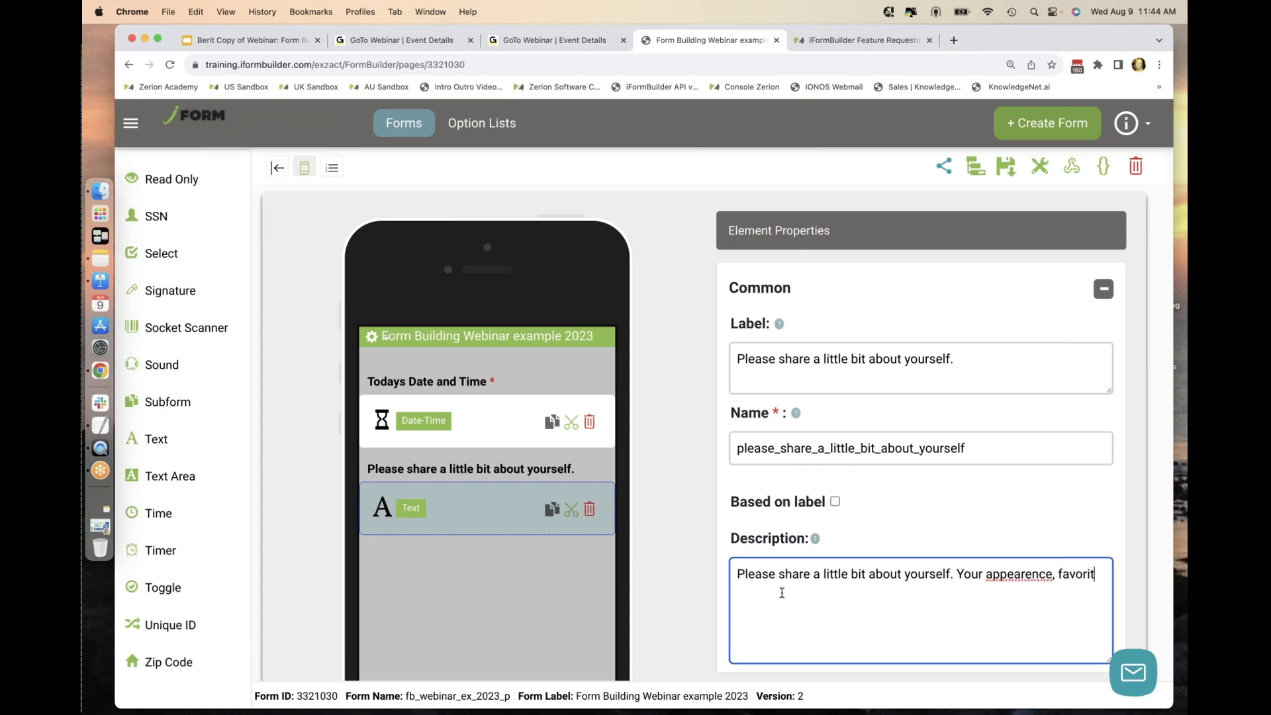
right_click(1034, 575)
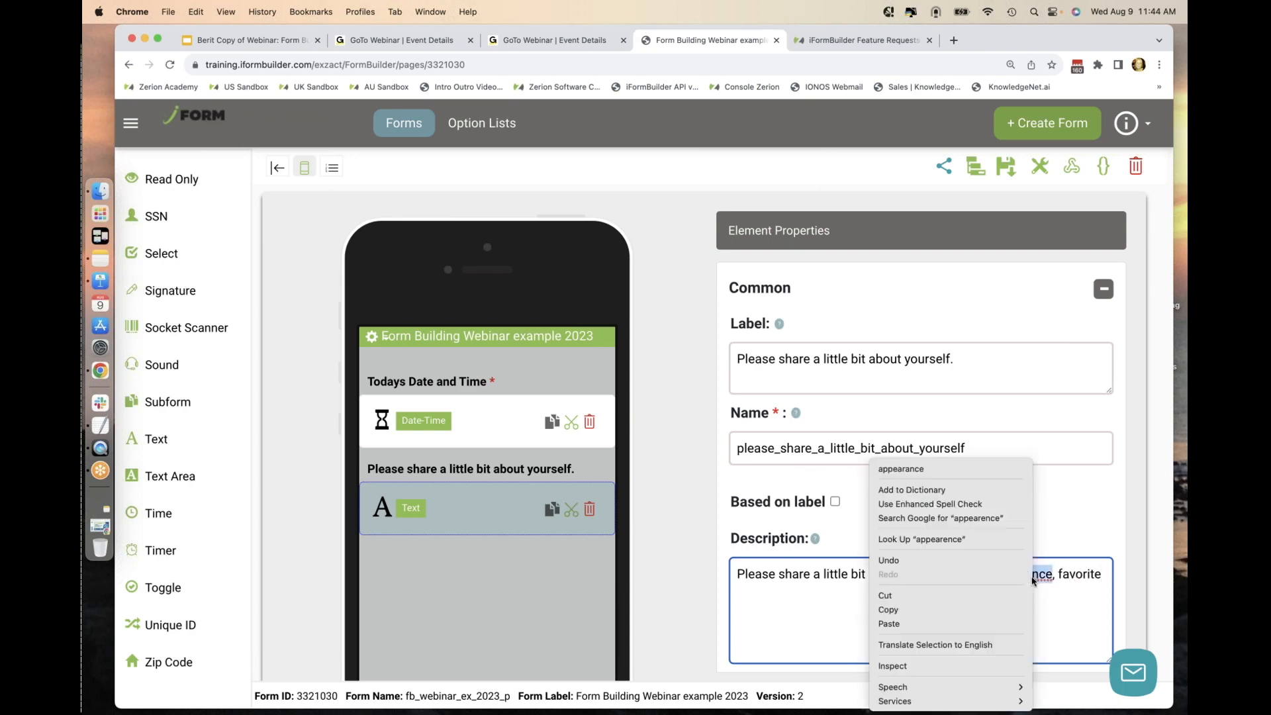
click(983, 469)
text(color, e)
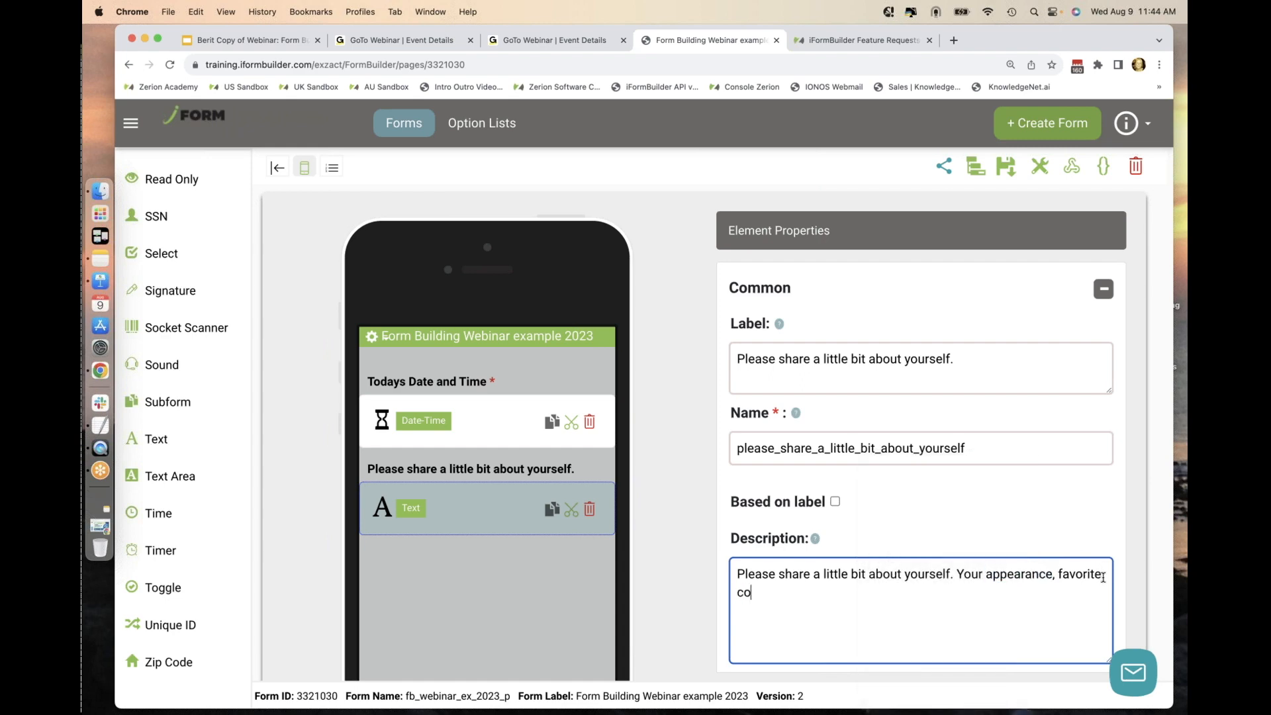
text(tc.)
Examine the Text element's type, option checkboxes, data size, attachment link and keyboard settings.
scroll(797, 498, down, 5)
scroll(798, 498, down, 1)
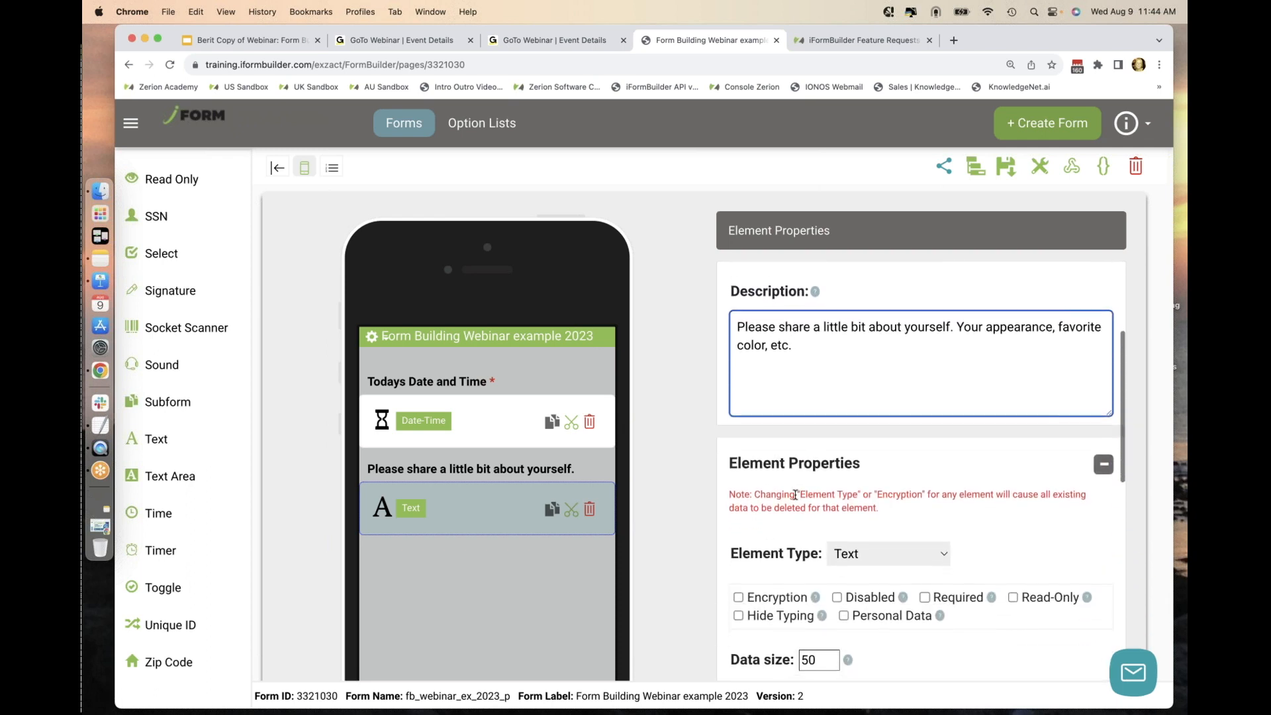
scroll(795, 495, down, 1)
scroll(795, 496, up, 1)
scroll(795, 494, down, 3)
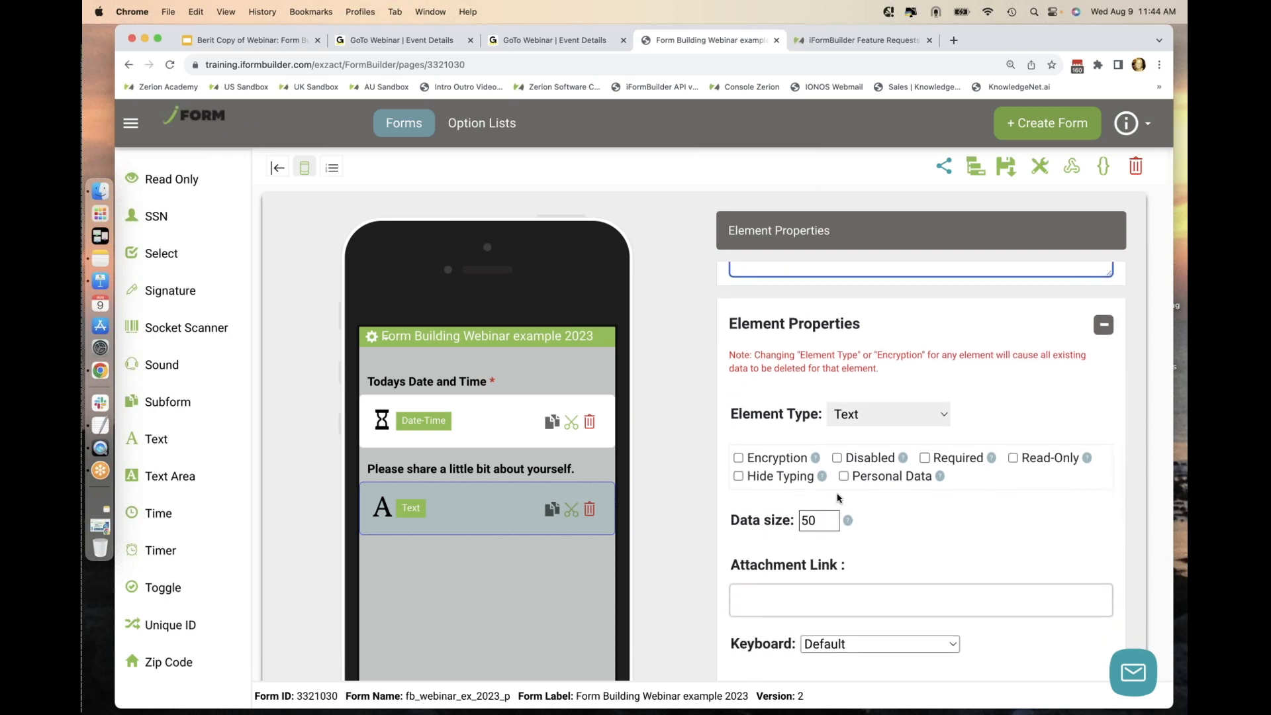
scroll(837, 498, down, 2)
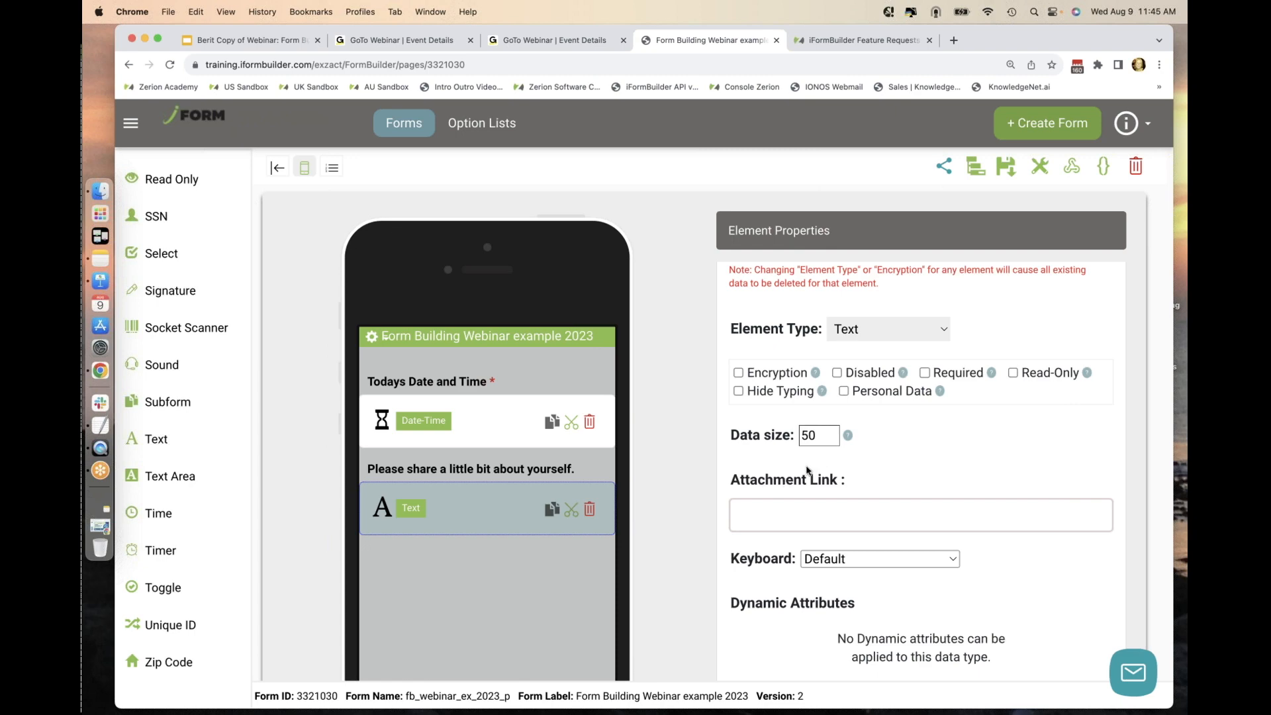
scroll(806, 470, up, 3)
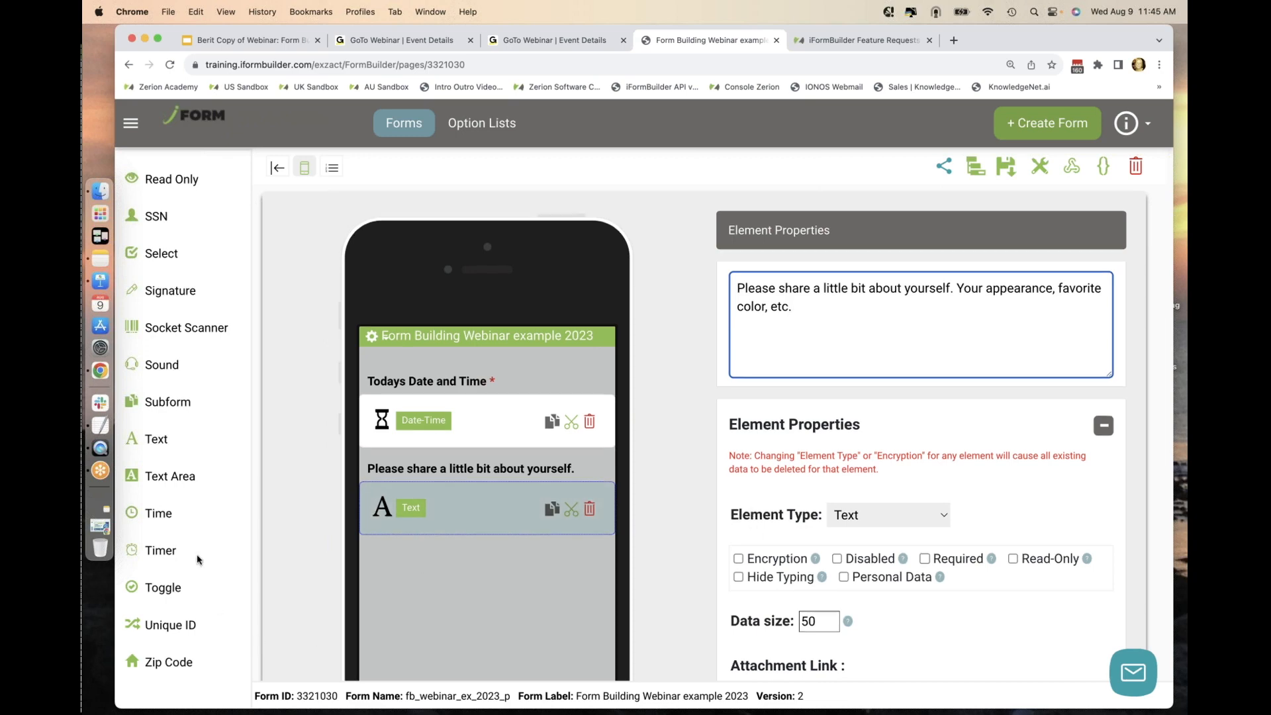
Add a Label element with the label "Directions: Please take your time completing this form.".
scroll(179, 450, up, 5)
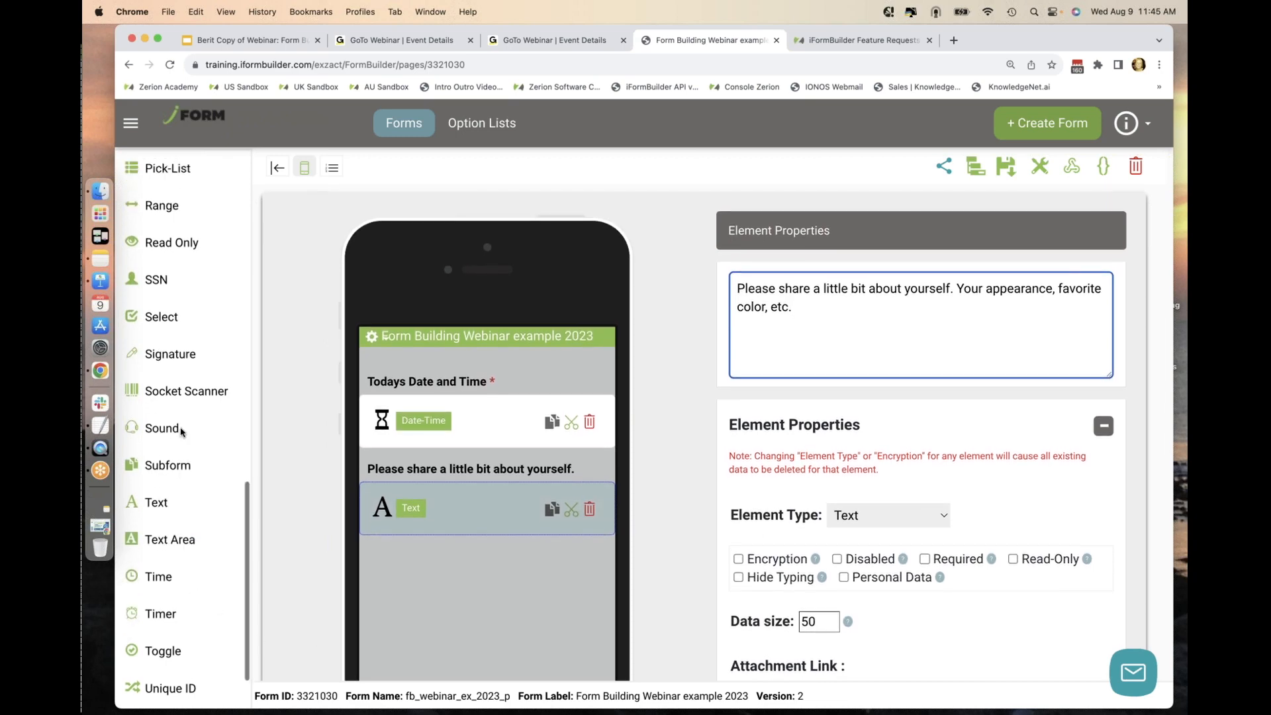
scroll(172, 357, up, 4)
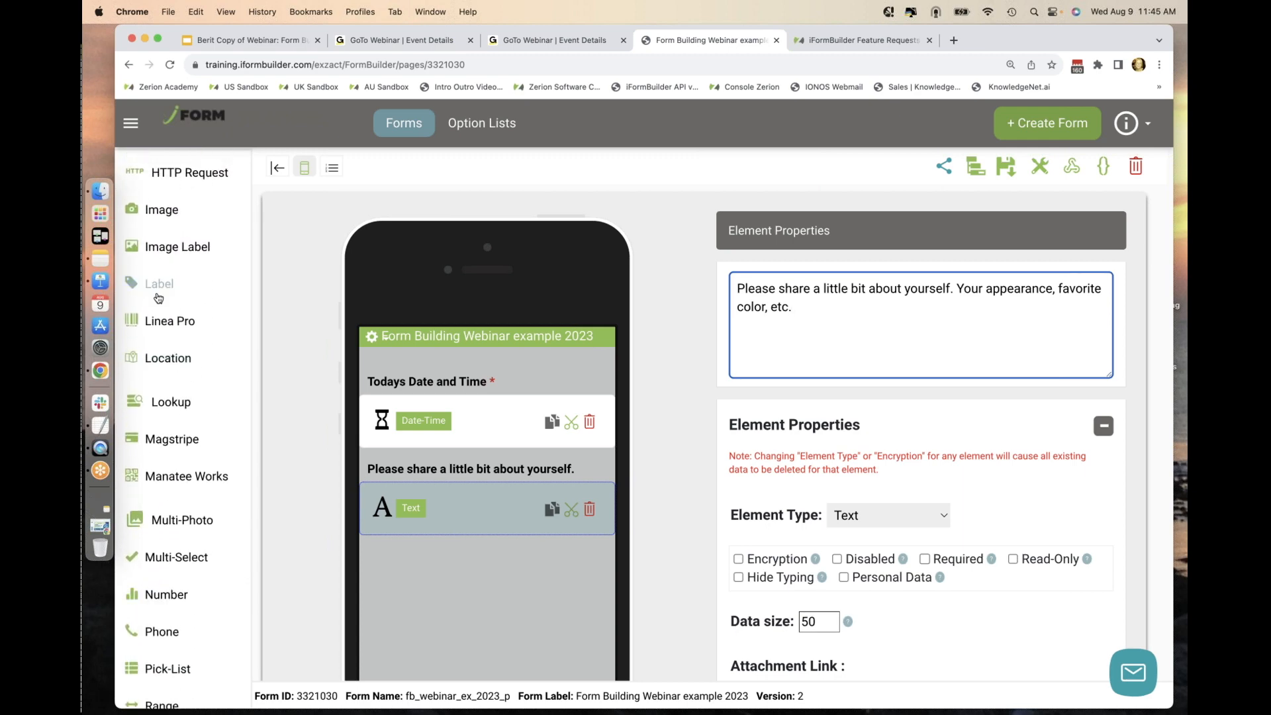
click(158, 298)
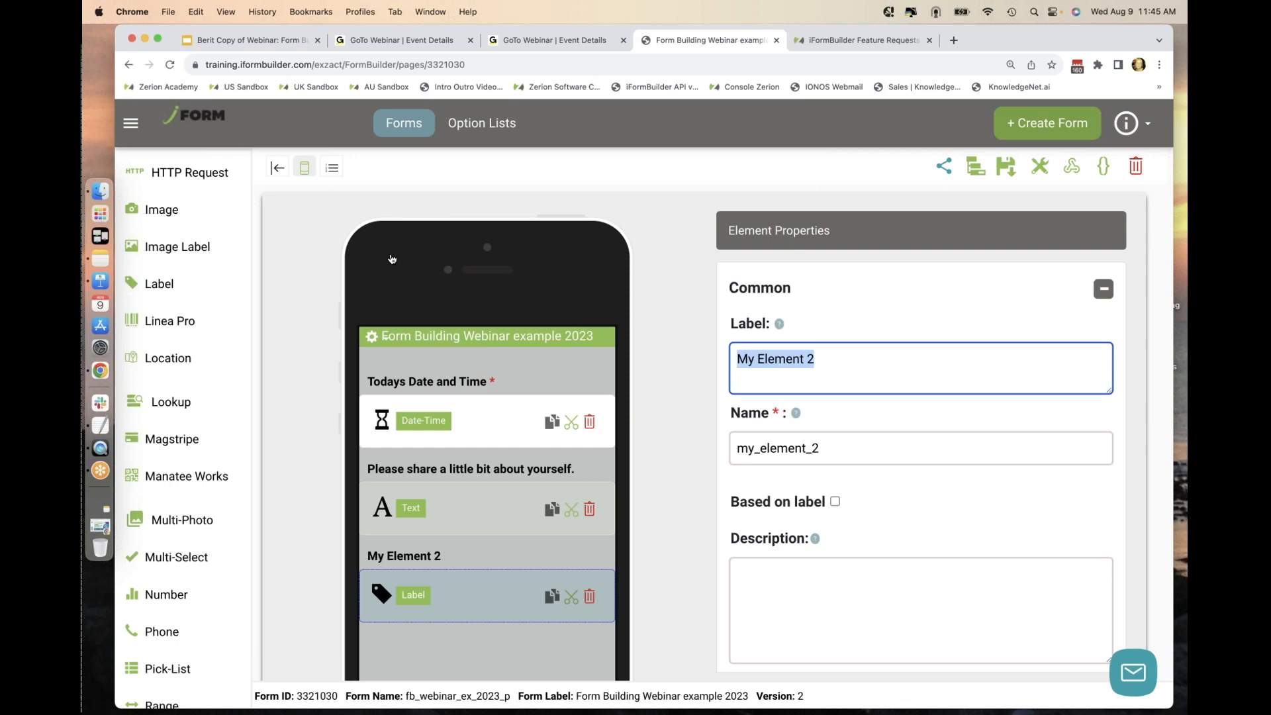
text(Directions: Please take your time completing)
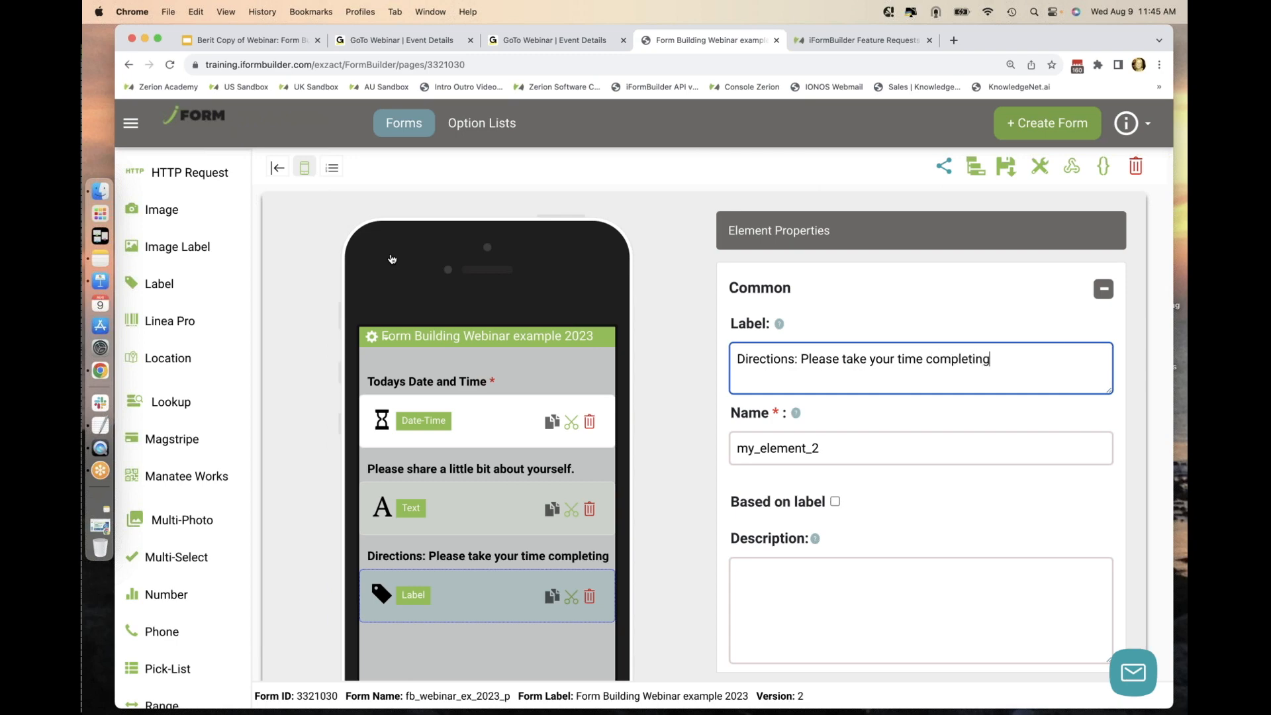
text( this form.)
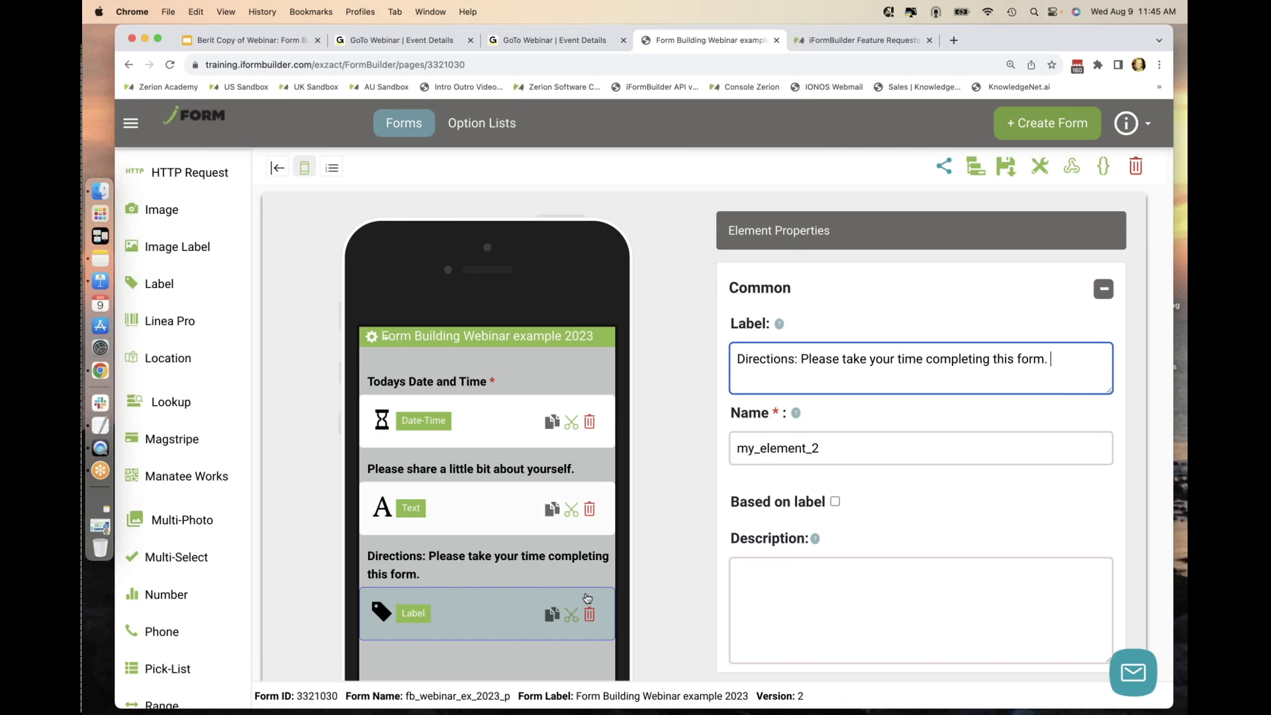
Generate the directions element's name from its label, unlink it, and shorten the name to "directions_".
click(835, 501)
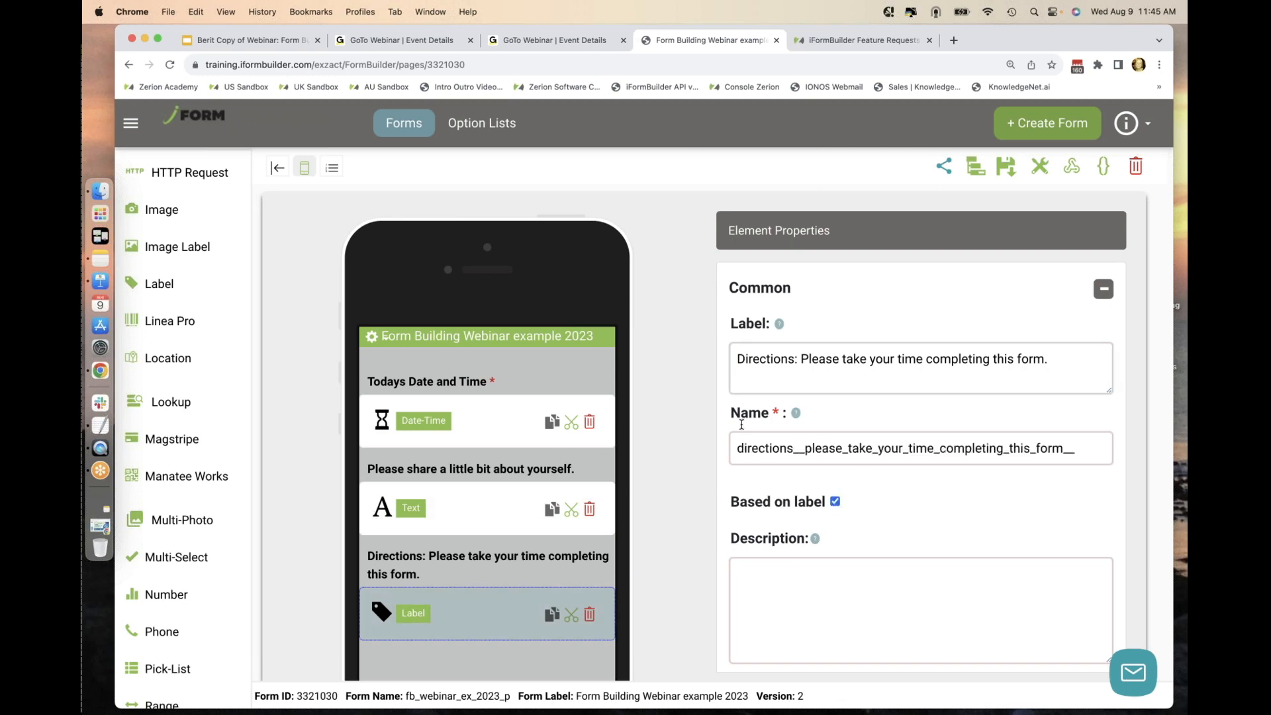
click(835, 502)
drag(799, 455, 1077, 460)
key(BackSpace)
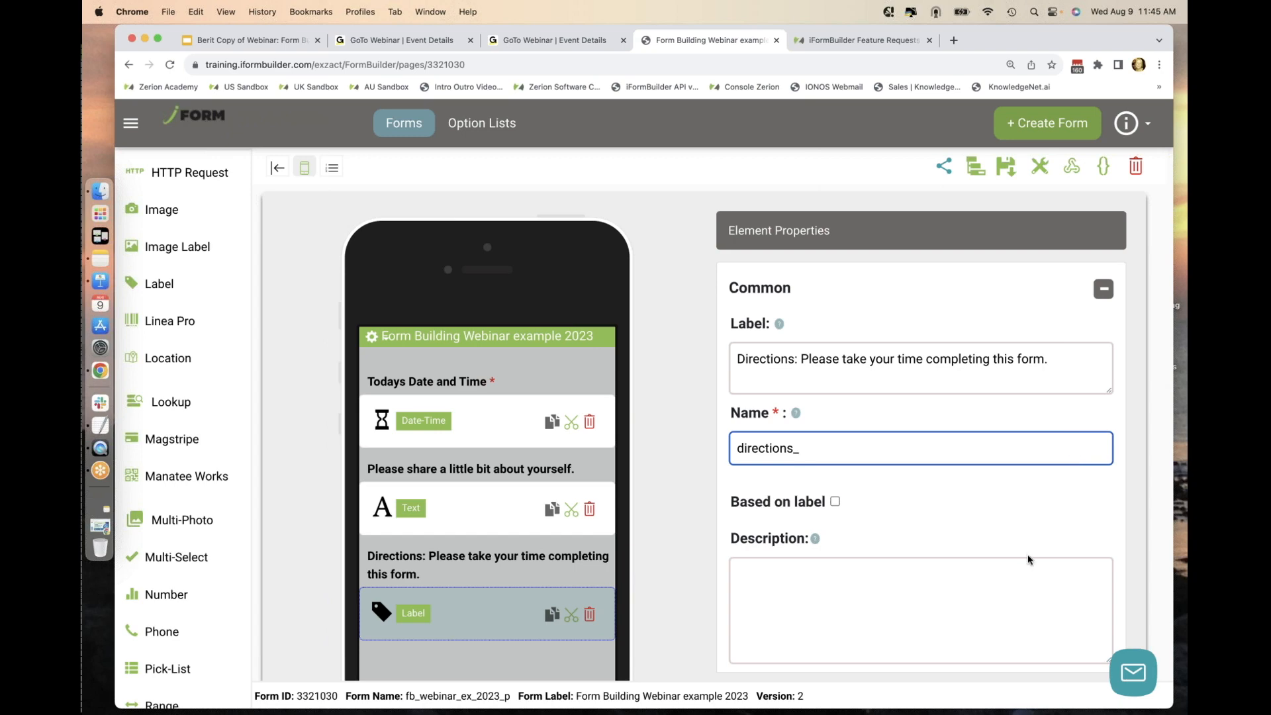
Shorten the Label element's name to "directions", and save the form with that element moved above the Date-Time element.
key(BackSpace)
click(993, 549)
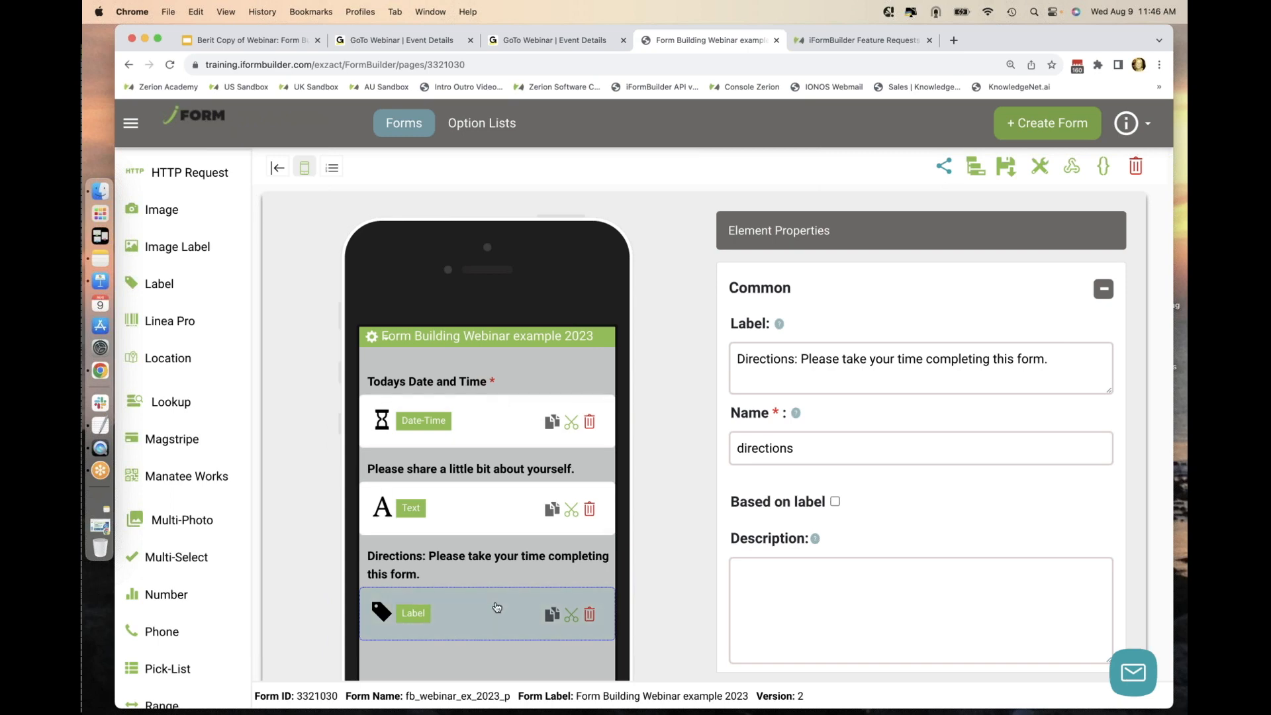
drag(490, 615, 496, 362)
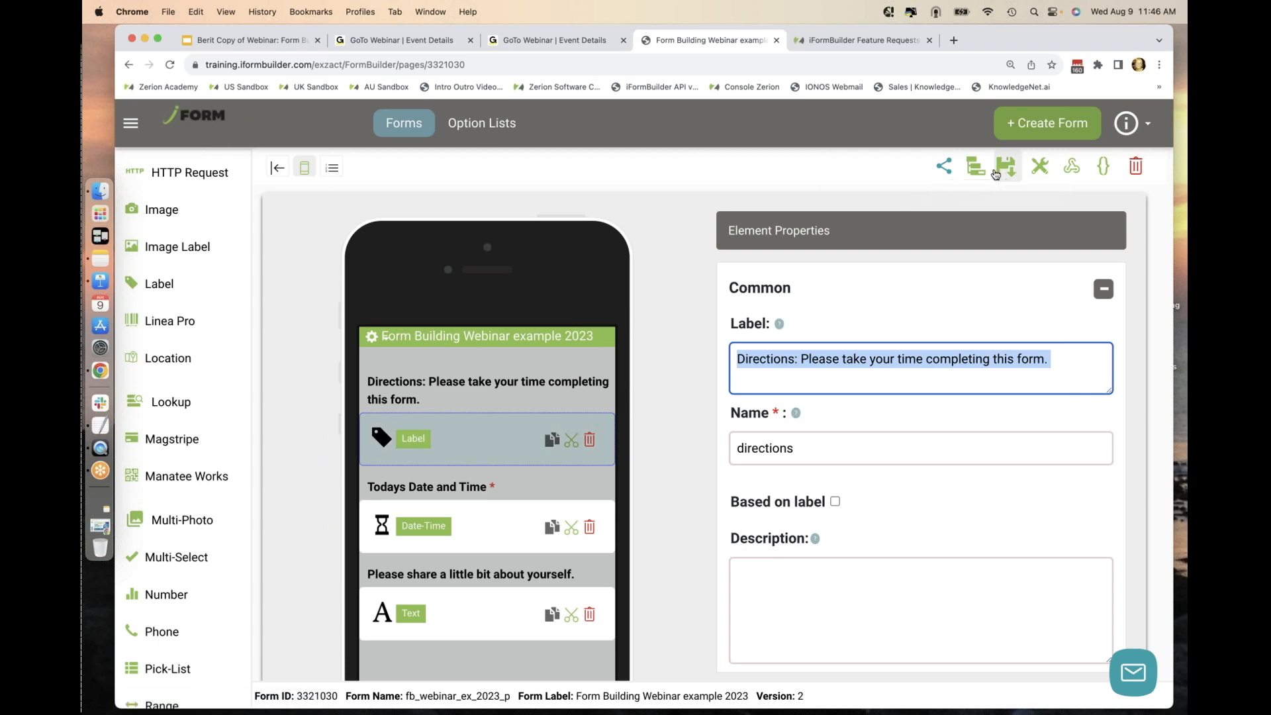
click(997, 172)
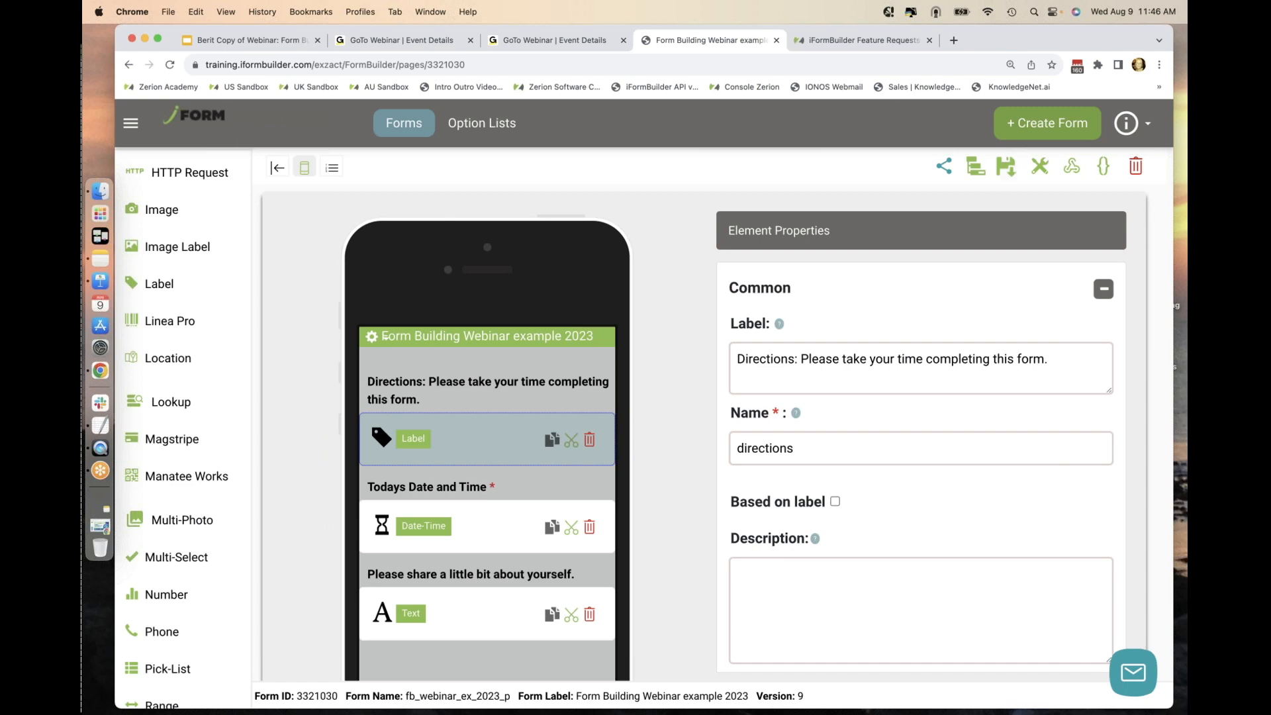
Switch to the mirrored tablet in QuickTime Player and open the form "Form Building Webinar example 2023".
drag(1187, 166, 884, 135)
double_click(885, 135)
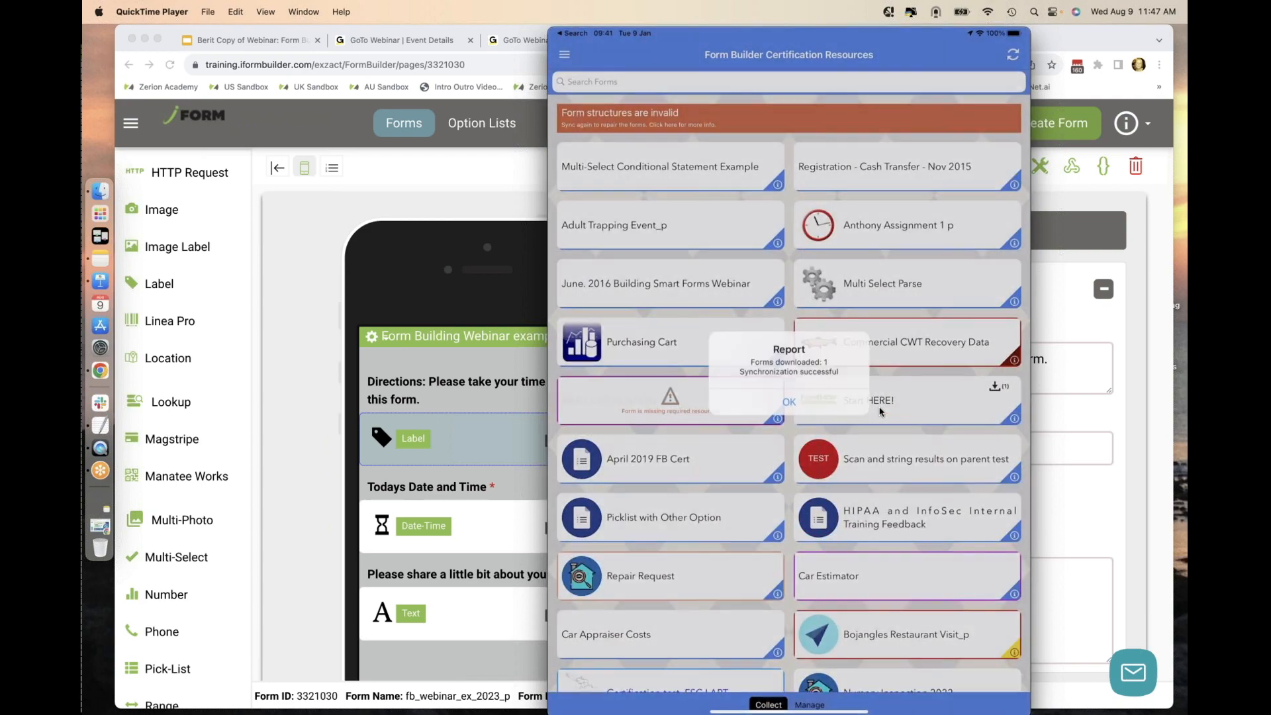
scroll(881, 412, down, 15)
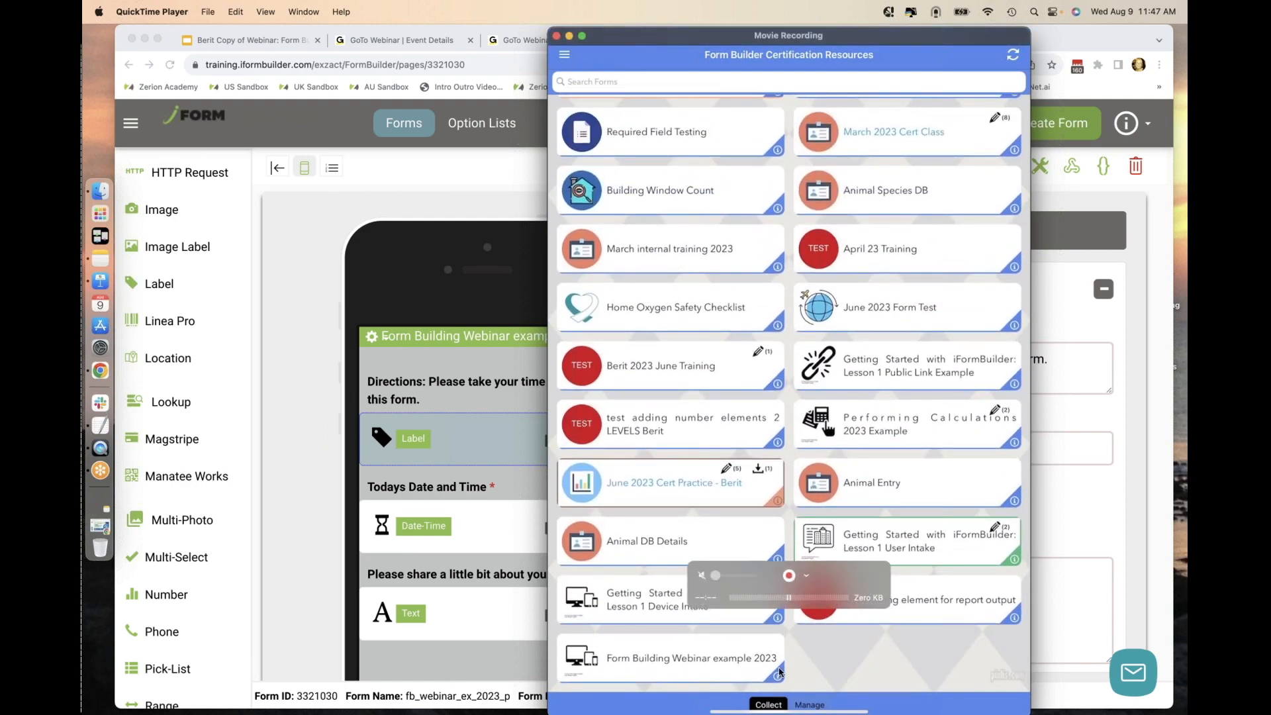
click(779, 672)
click(781, 695)
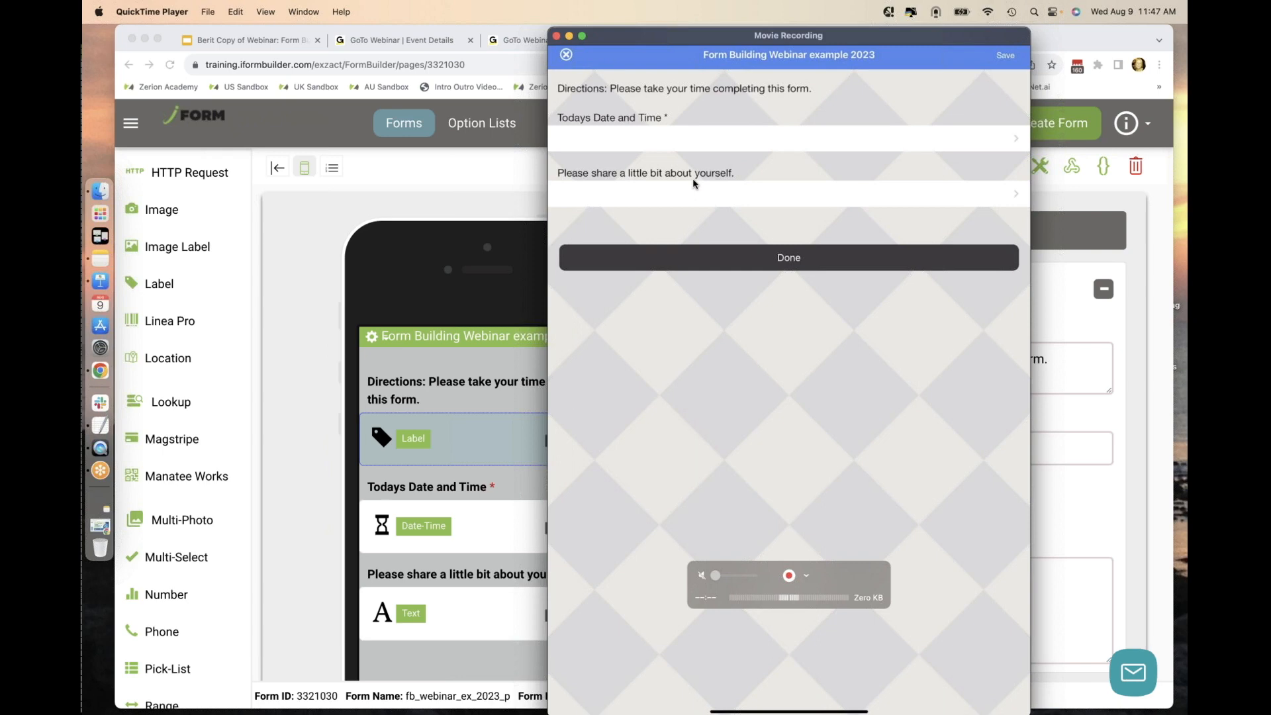
Examine the description of the "Please share a little bit about yourself." field on the tablet, and move the tablet window off the form builder.
click(702, 193)
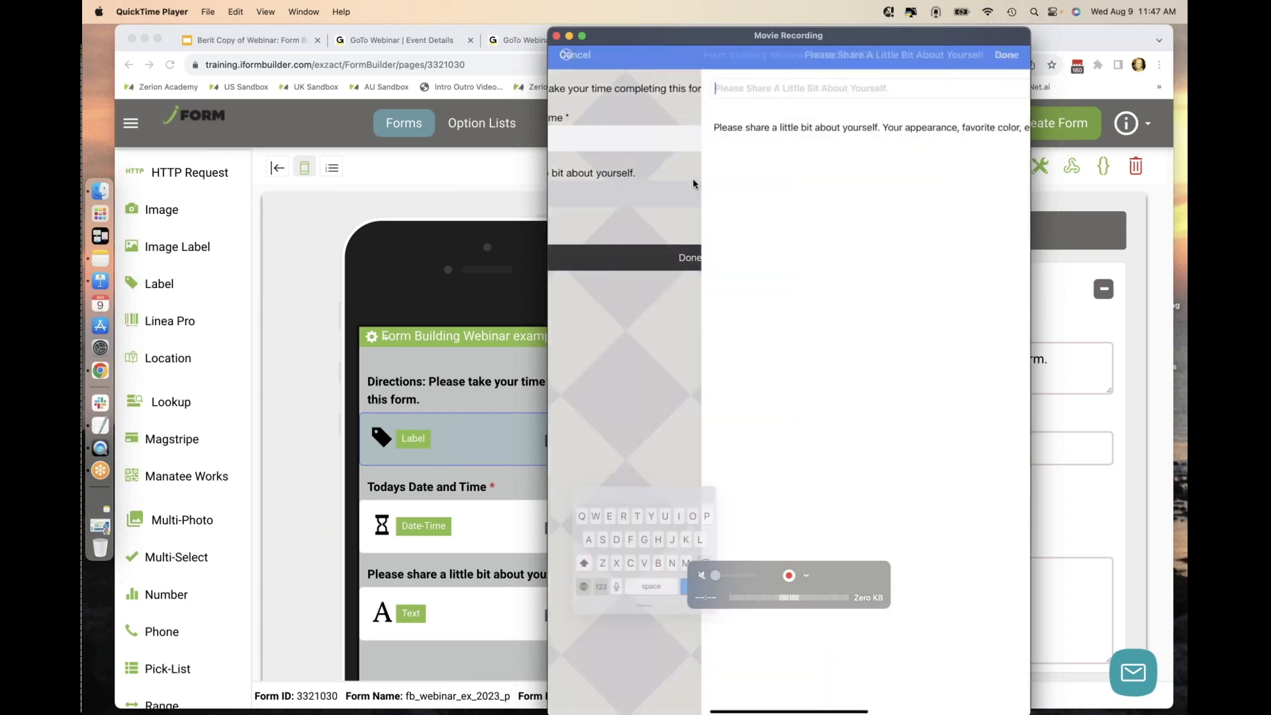
drag(897, 130, 689, 126)
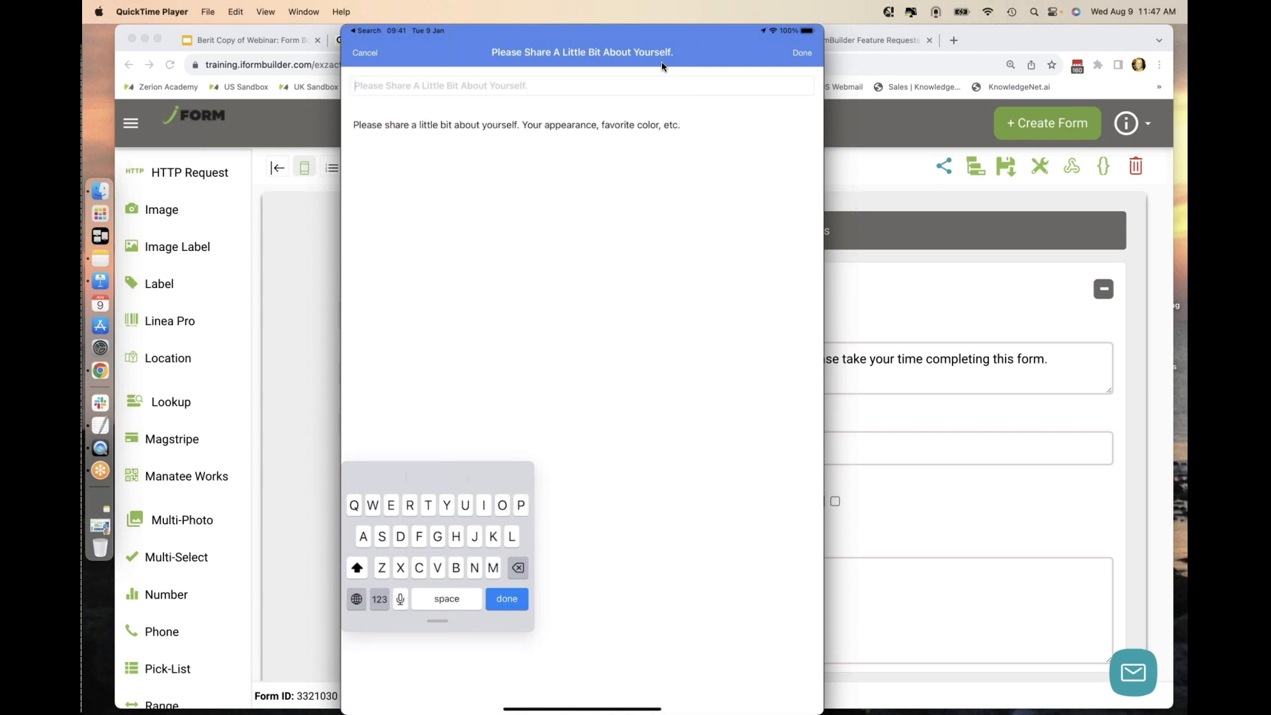
drag(655, 39, 1185, 39)
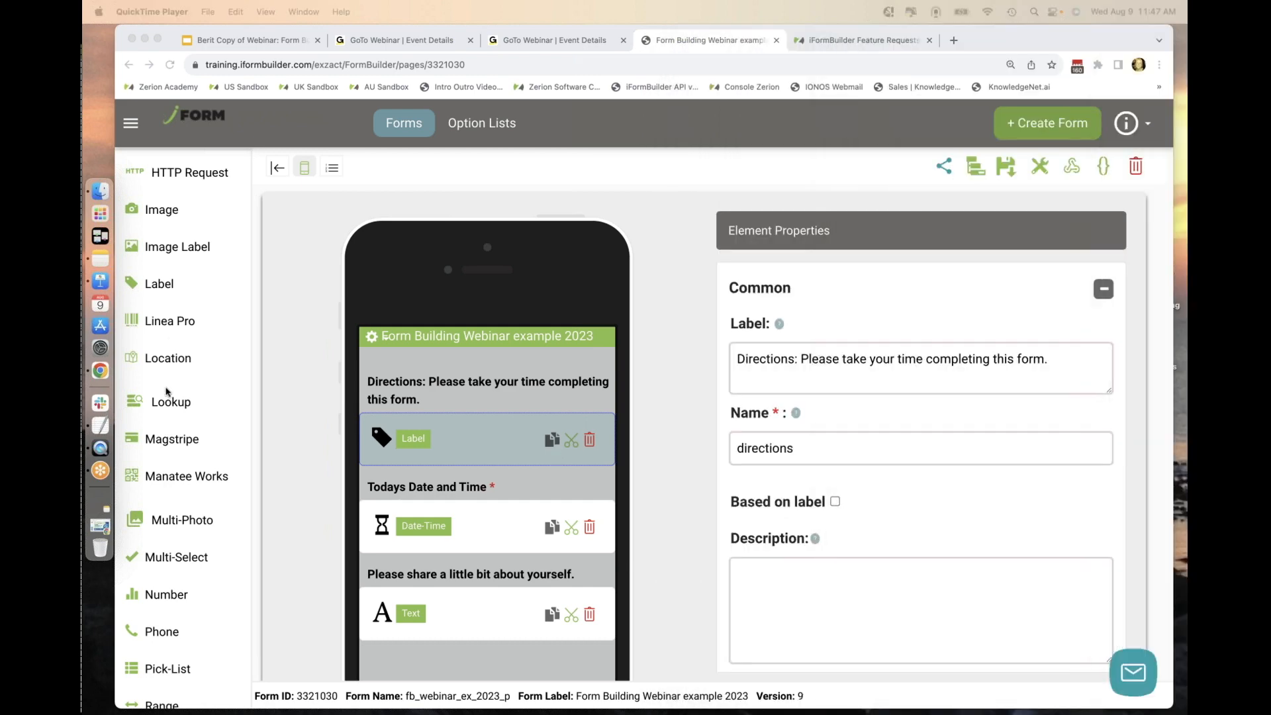
Switch to the Google Slides presentation and view the Demonstration checklist and the Managing Option Lists slides.
click(223, 41)
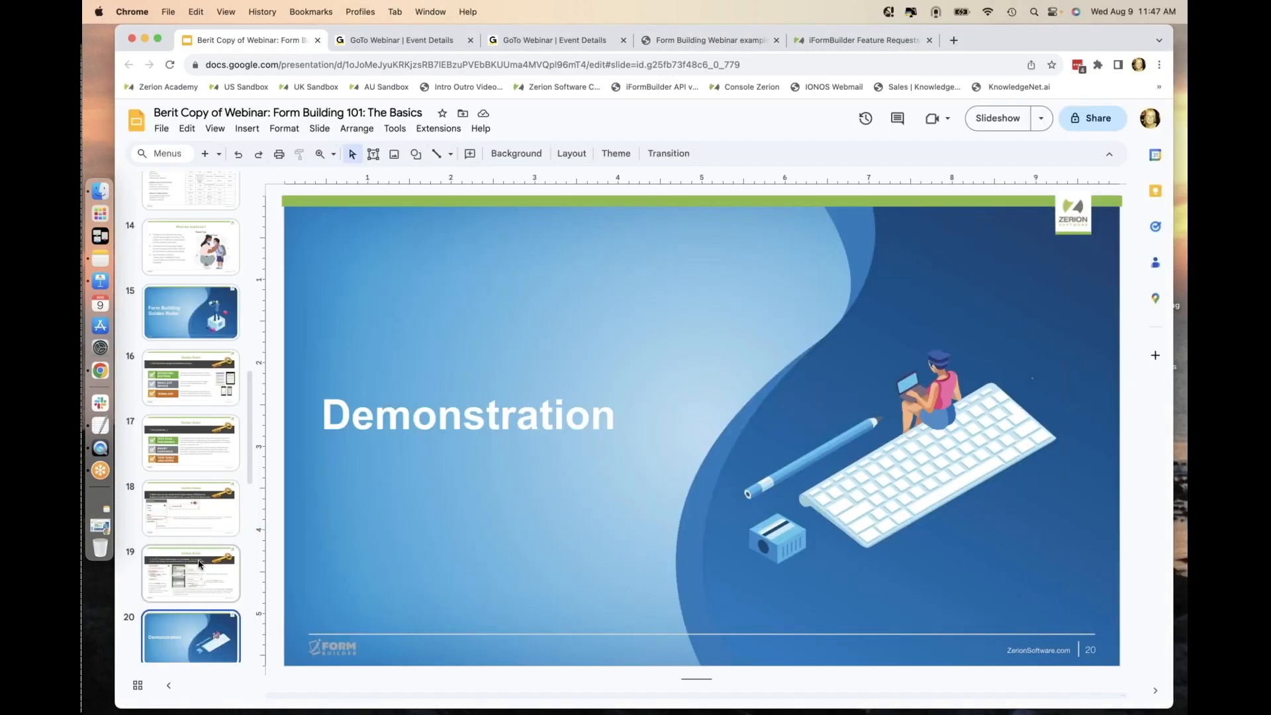
scroll(176, 568, down, 5)
click(199, 397)
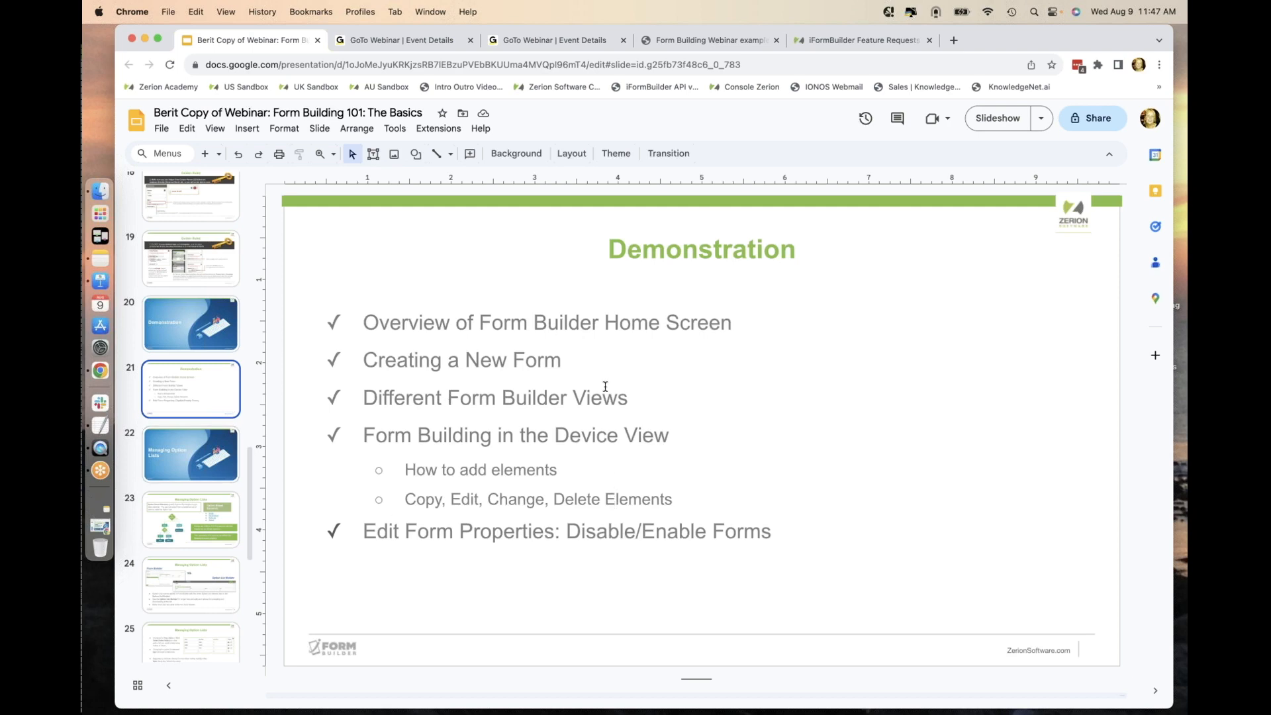
click(705, 40)
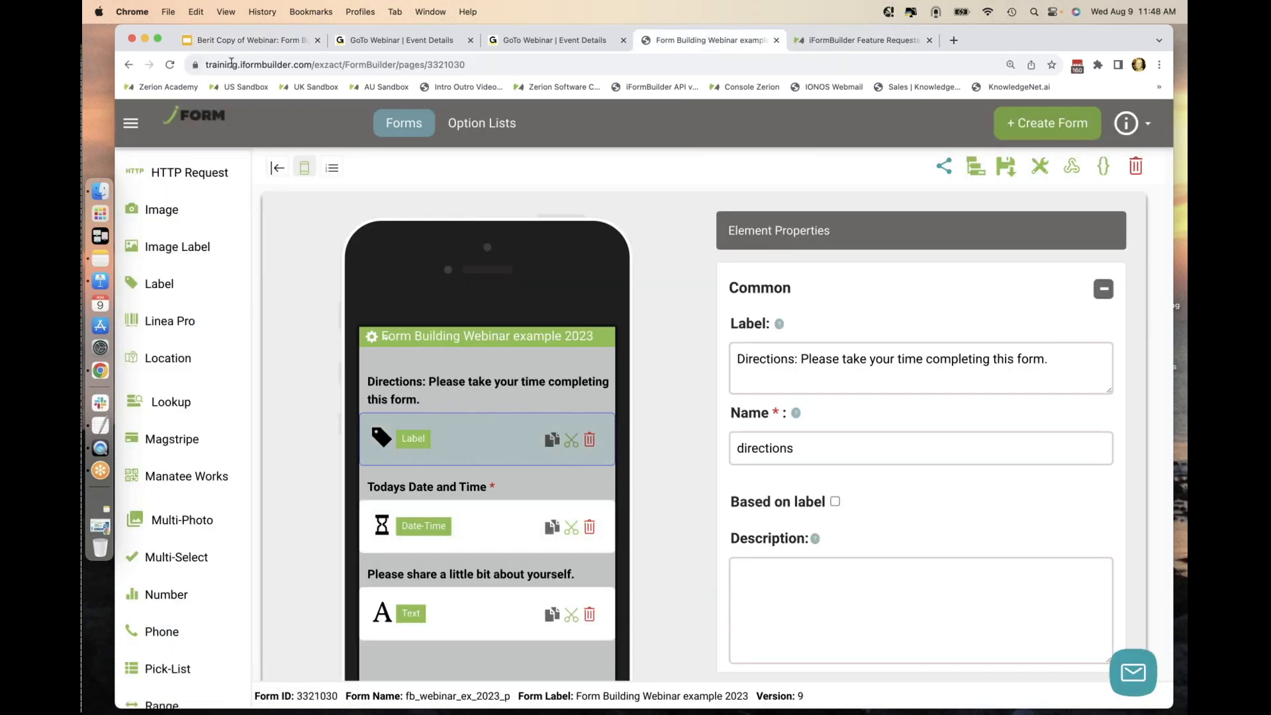
click(250, 41)
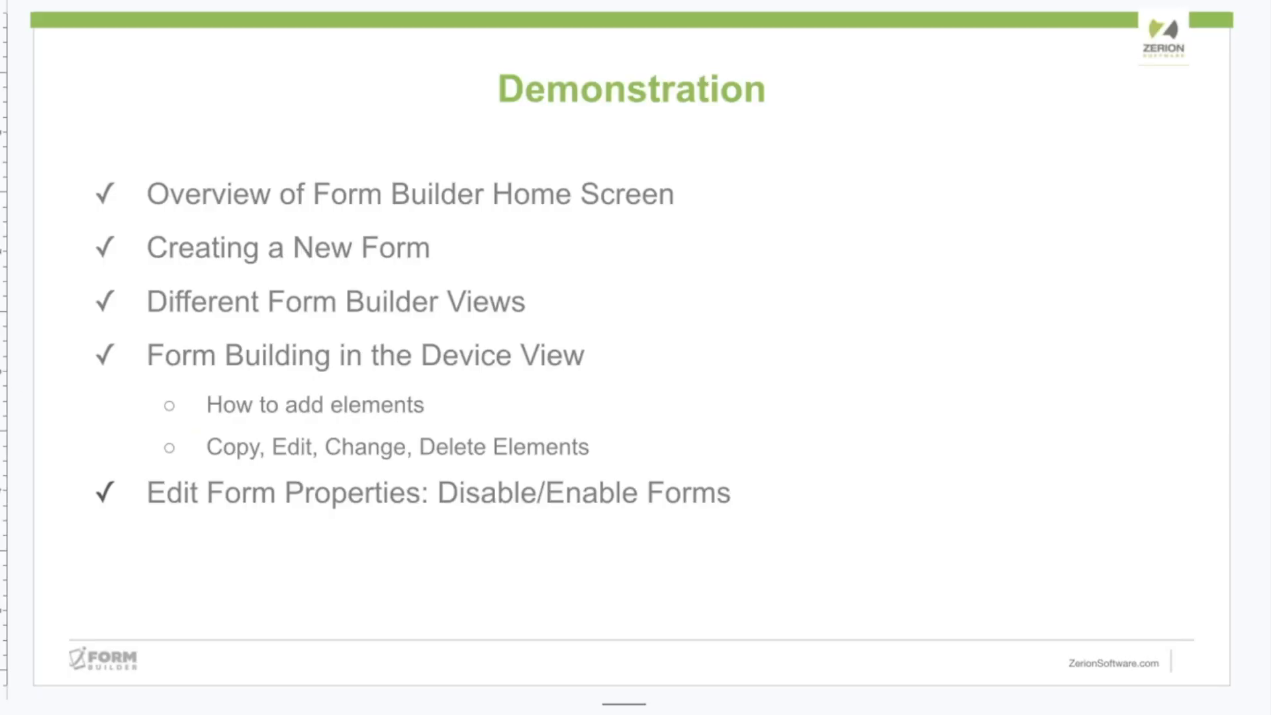
key(Right)
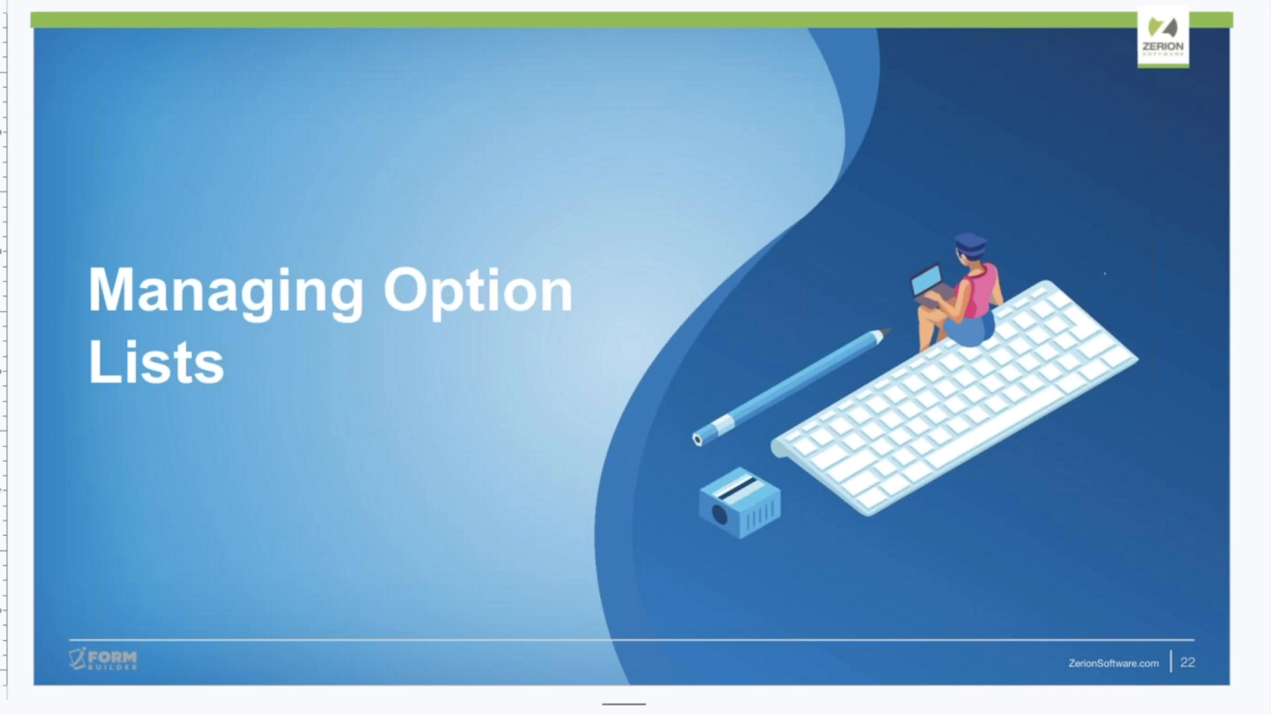
key(Down)
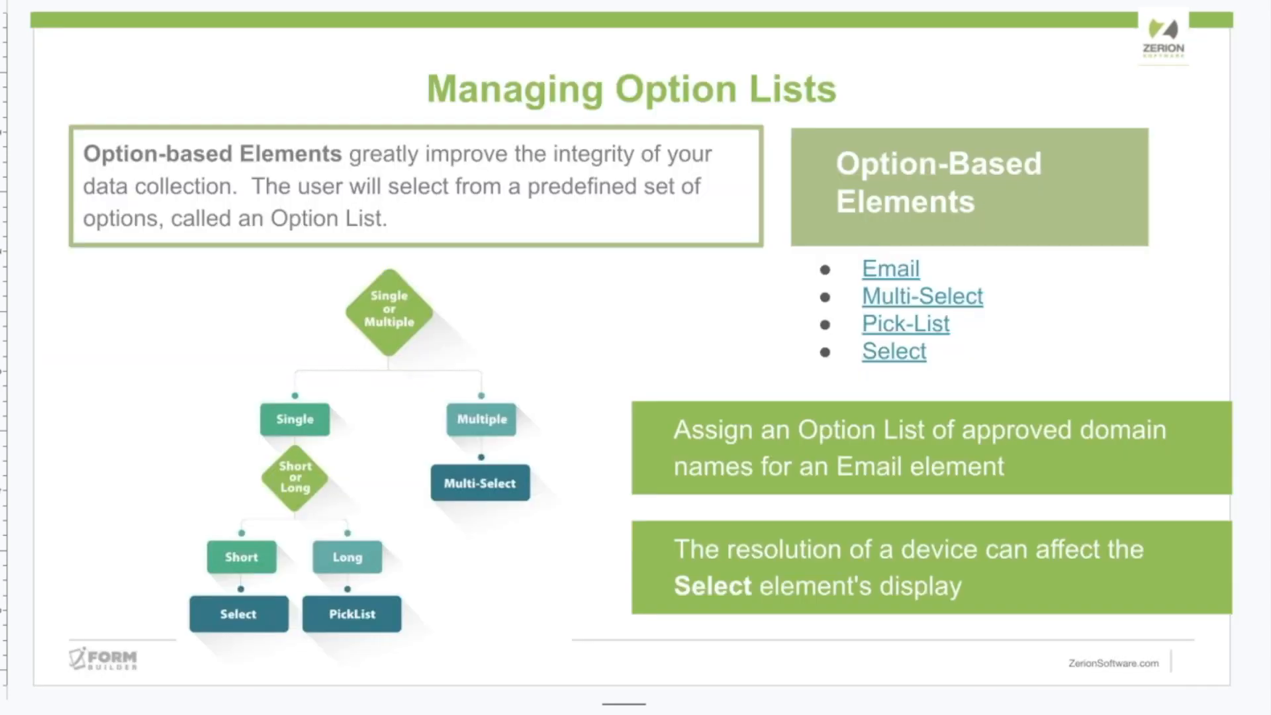
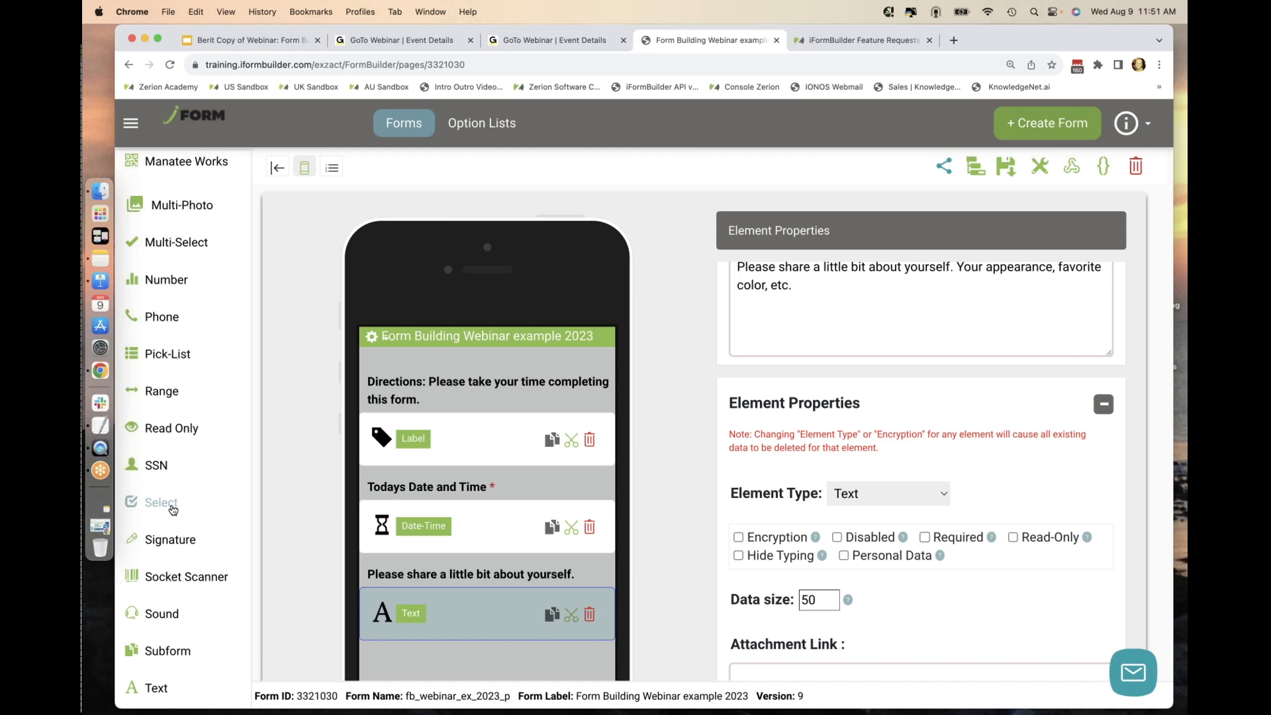
Add a Select element labelled "Is this webinar helpful?" to the end of the form and base its name on the label.
click(173, 507)
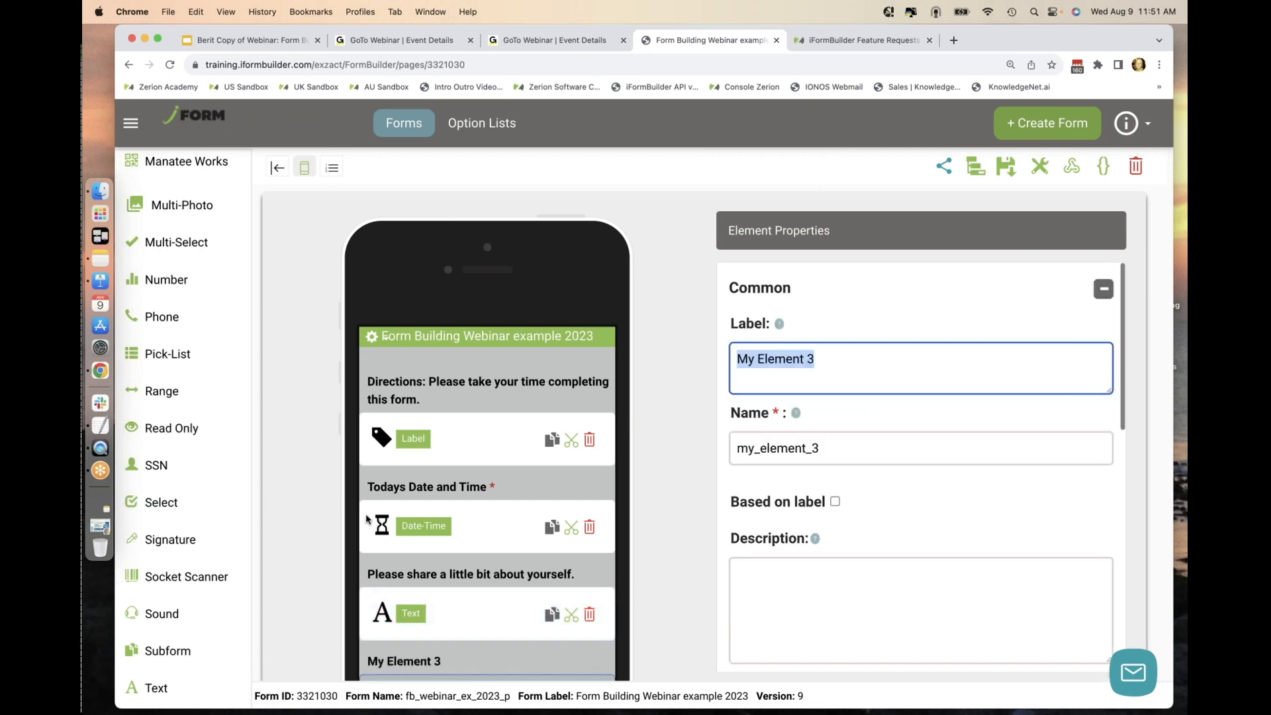
scroll(458, 598, down, 3)
scroll(458, 597, up, 3)
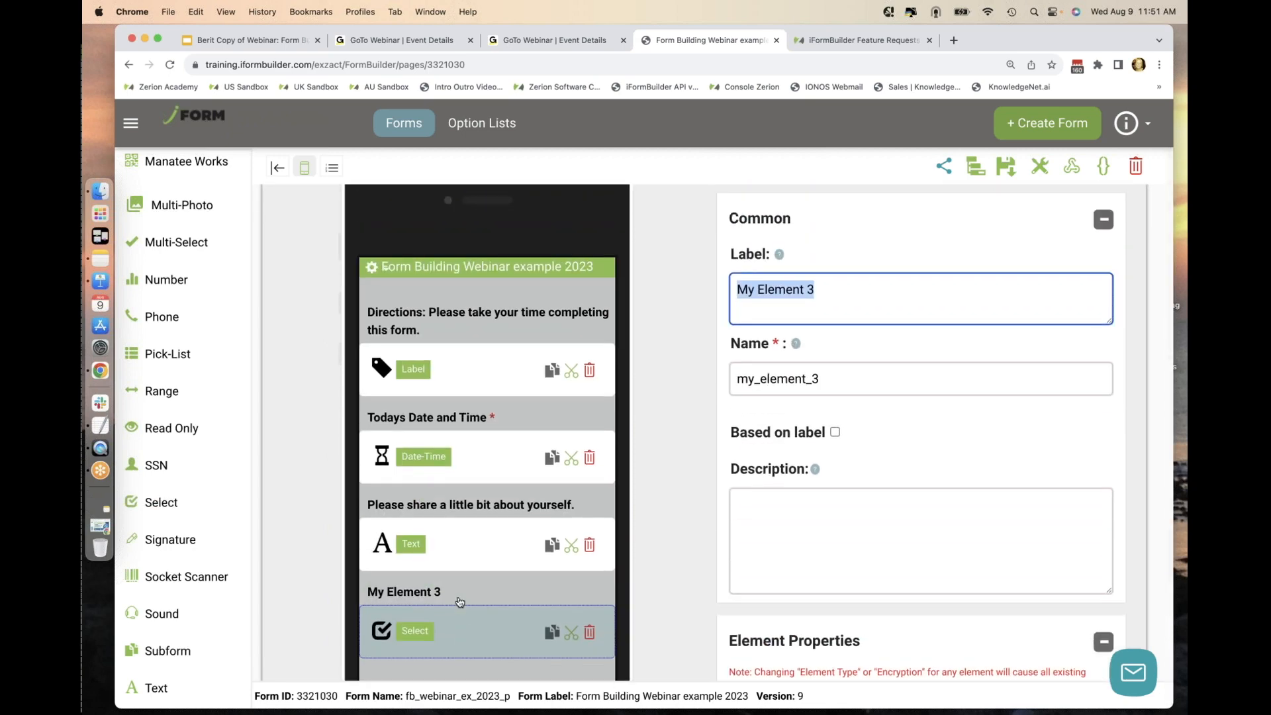
text(Is )
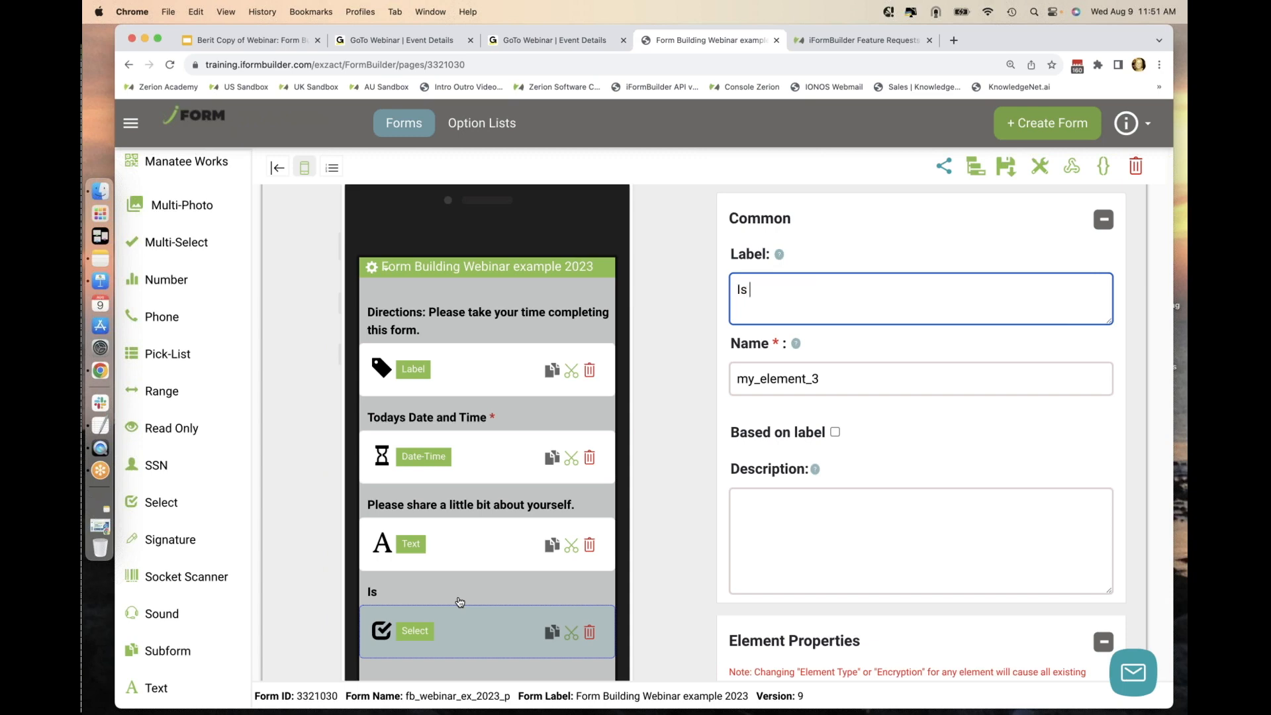
text(this webinar )
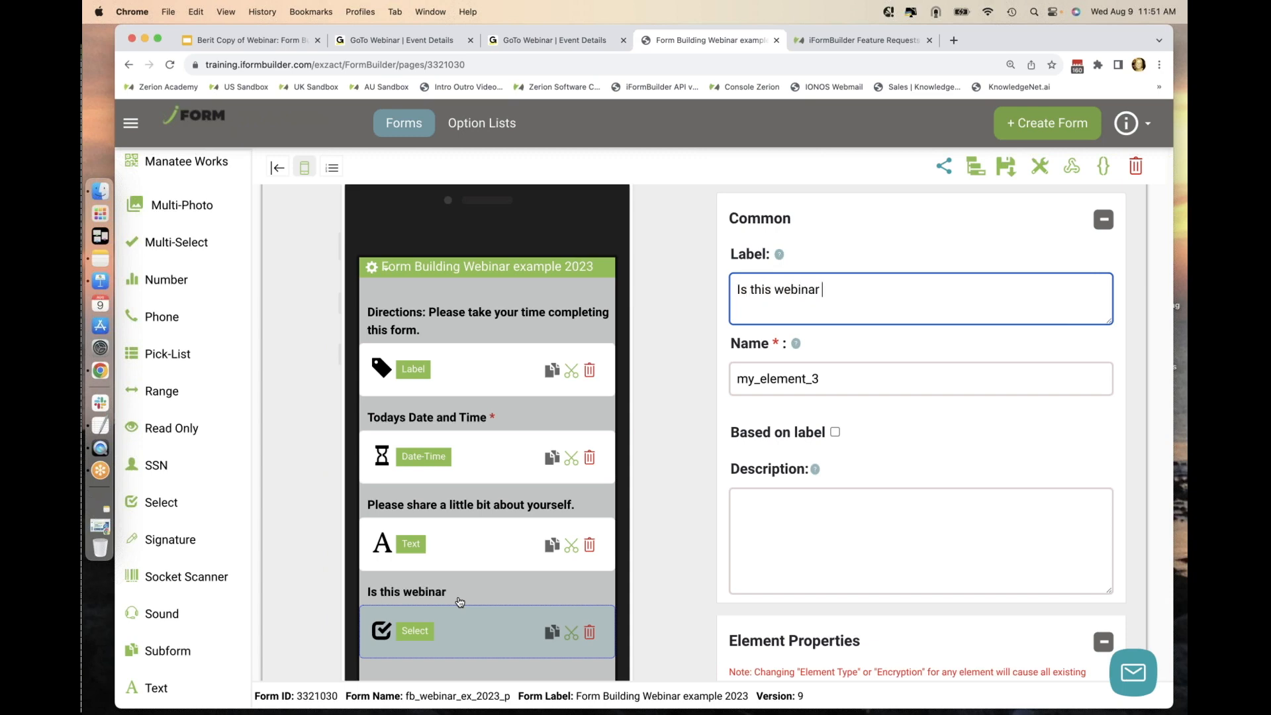
text(helpful?)
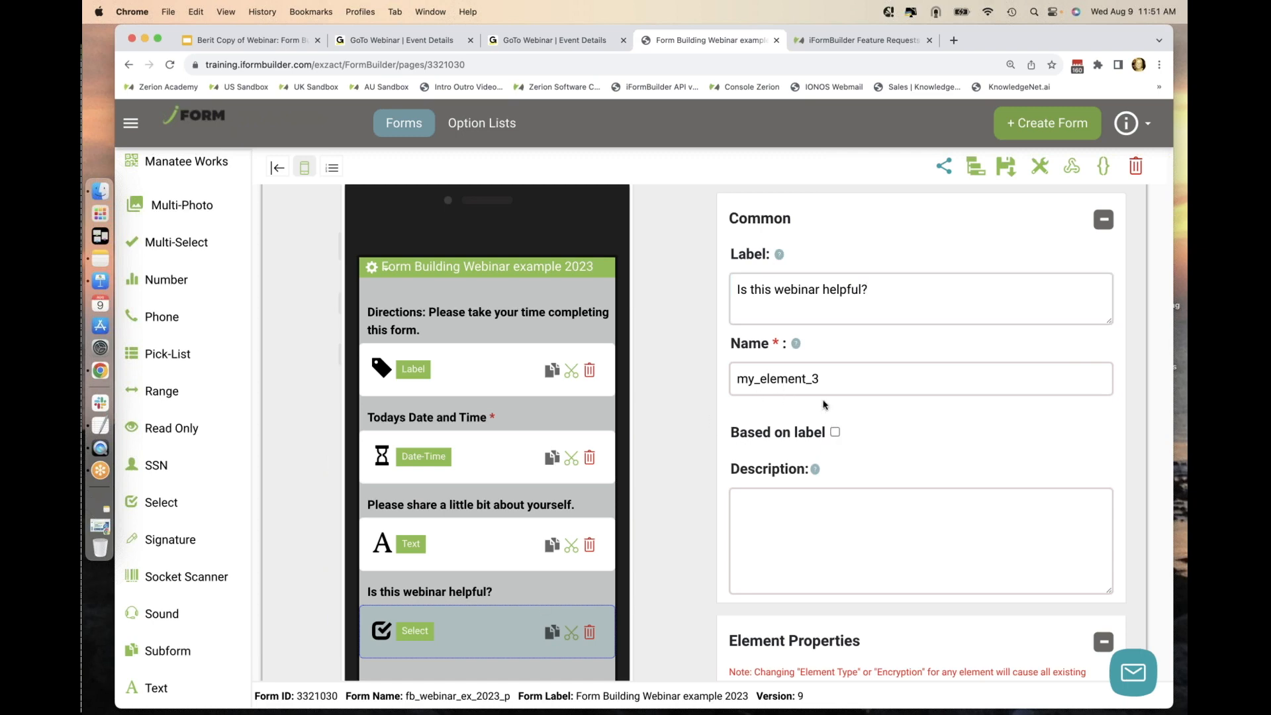
click(835, 432)
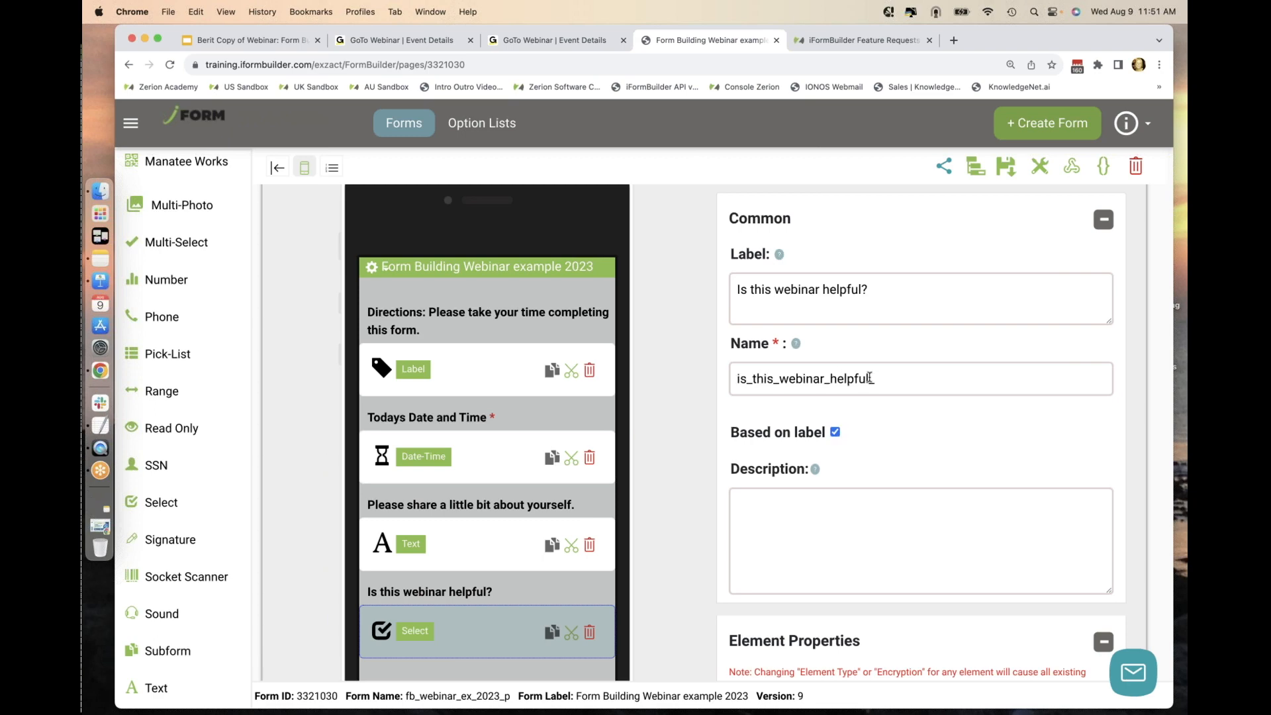
Open the option list assignment for the "Is this webinar helpful?" element.
scroll(862, 436, down, 10)
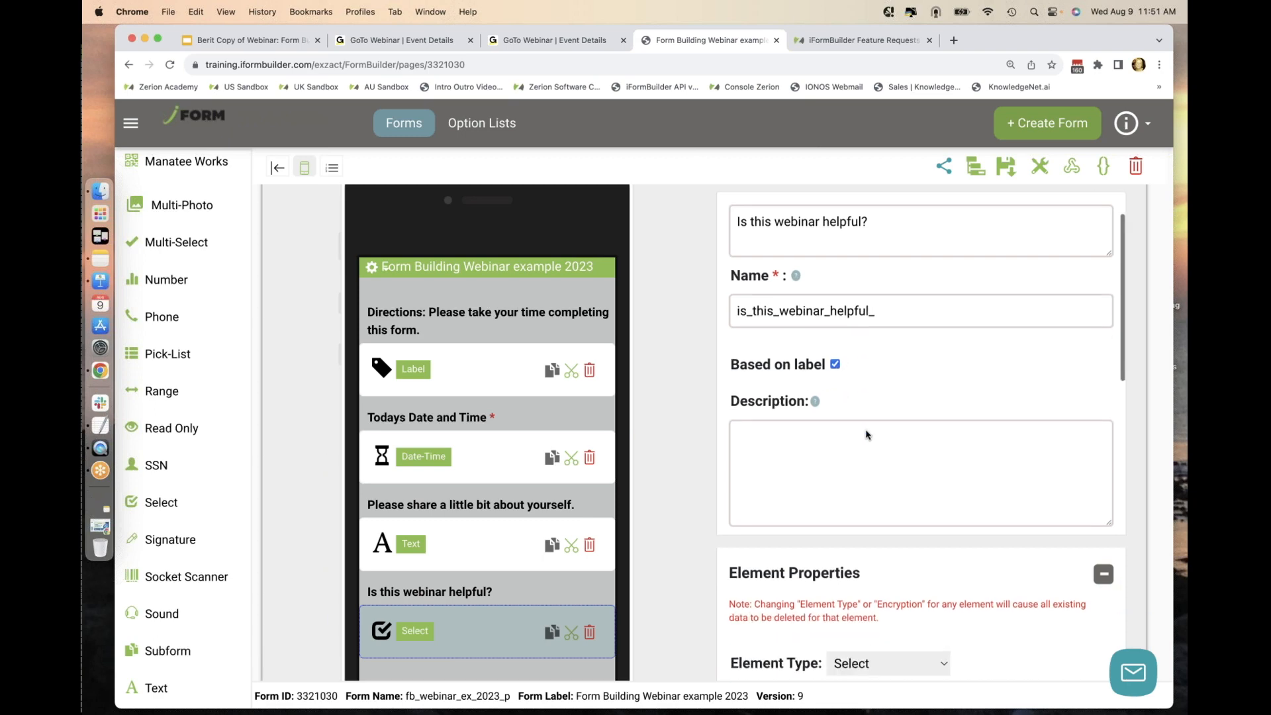
scroll(866, 434, down, 4)
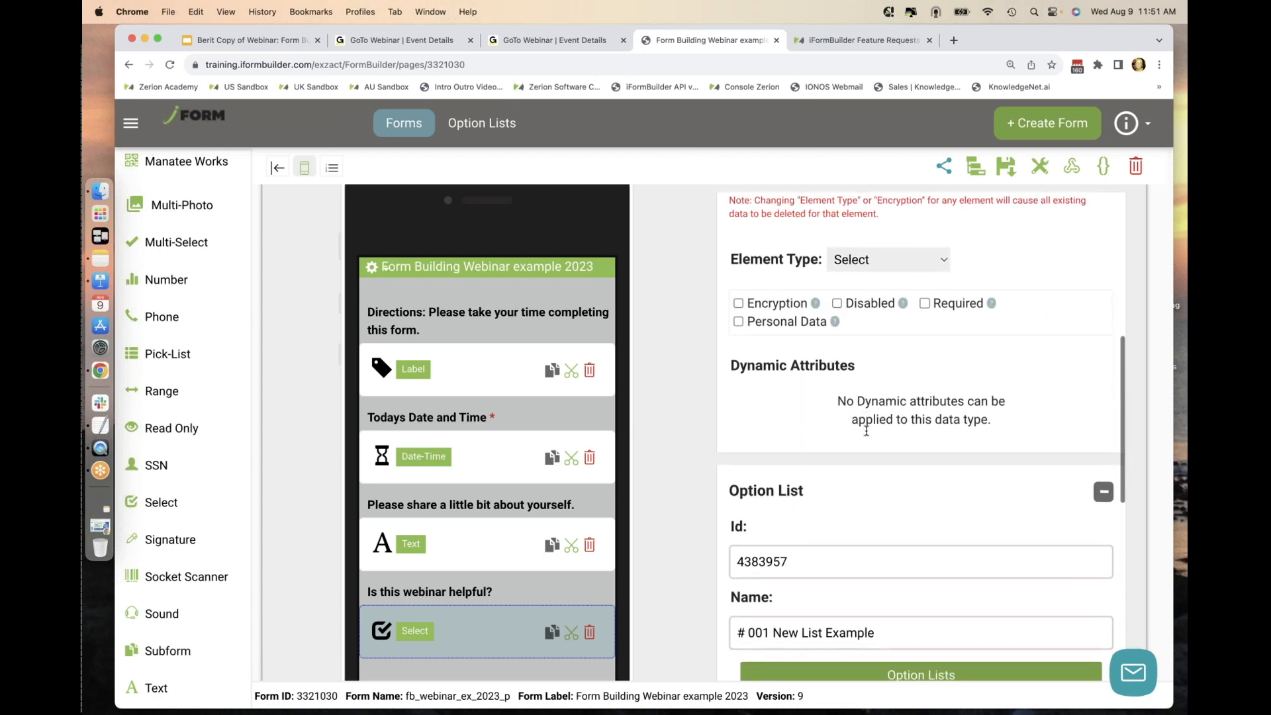
scroll(866, 434, down, 3)
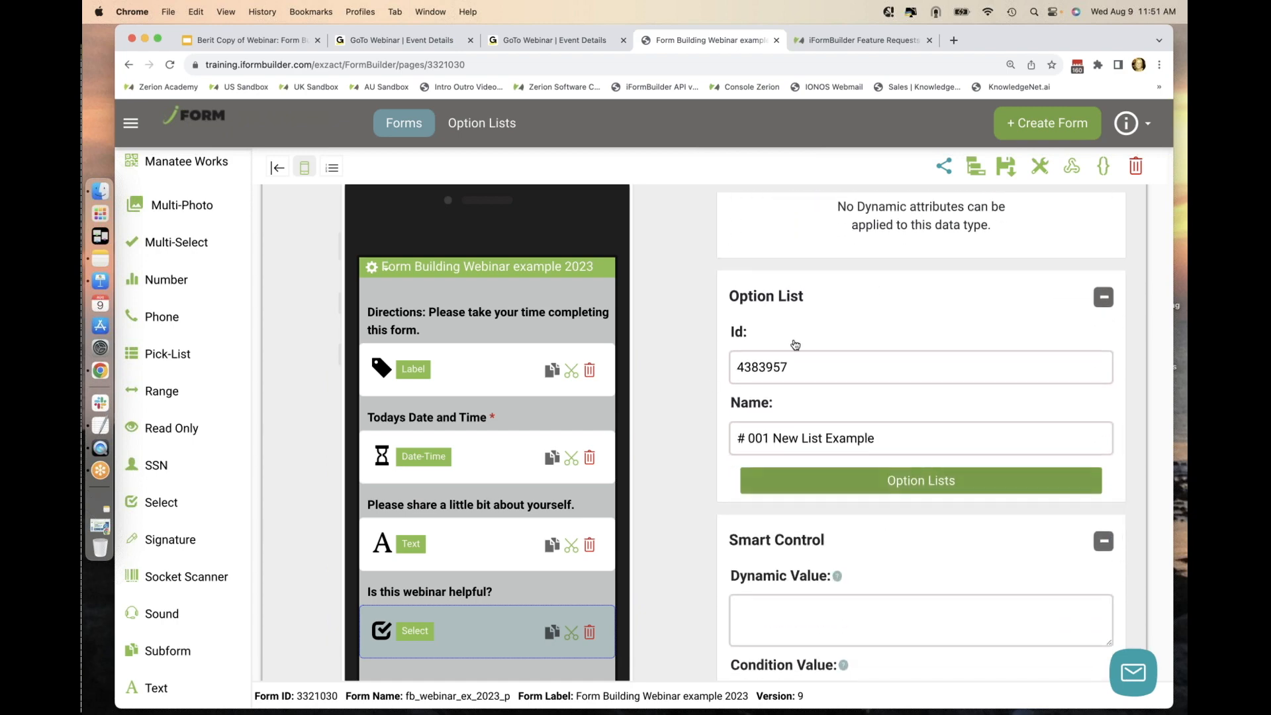
click(978, 487)
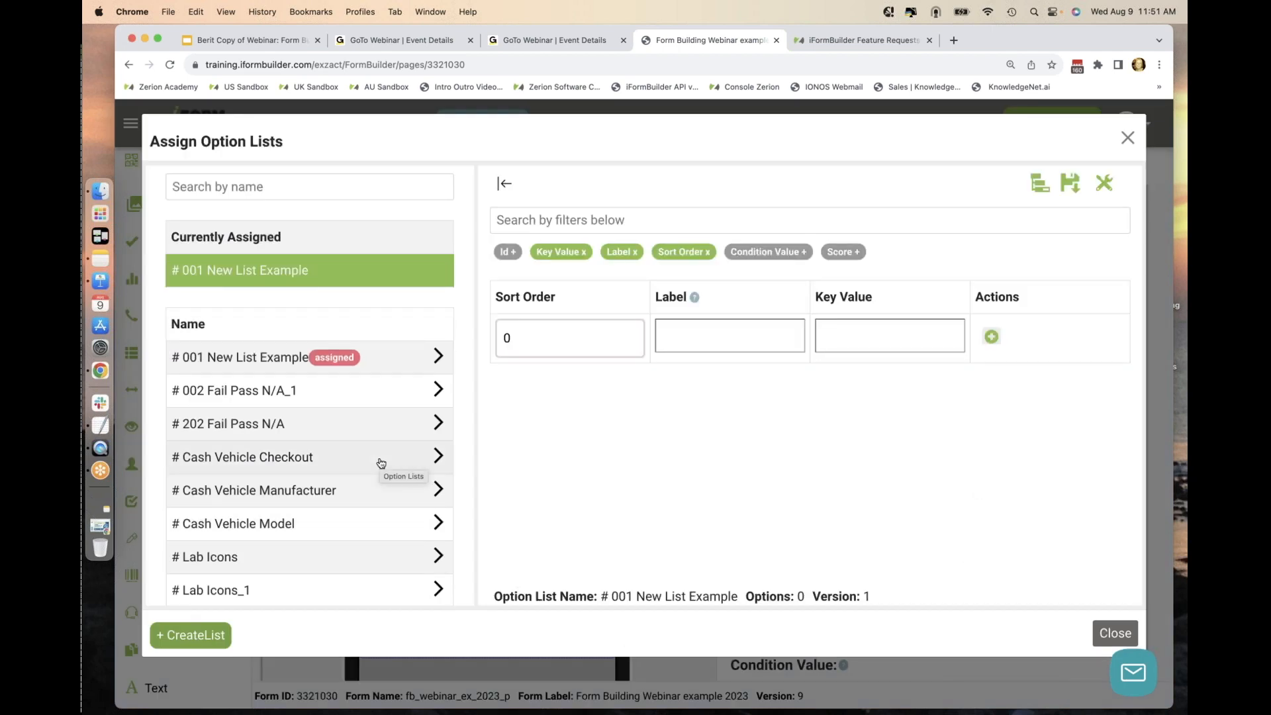
Create a new option list named "fb_webinar 2023 Yes, No, NA".
click(178, 637)
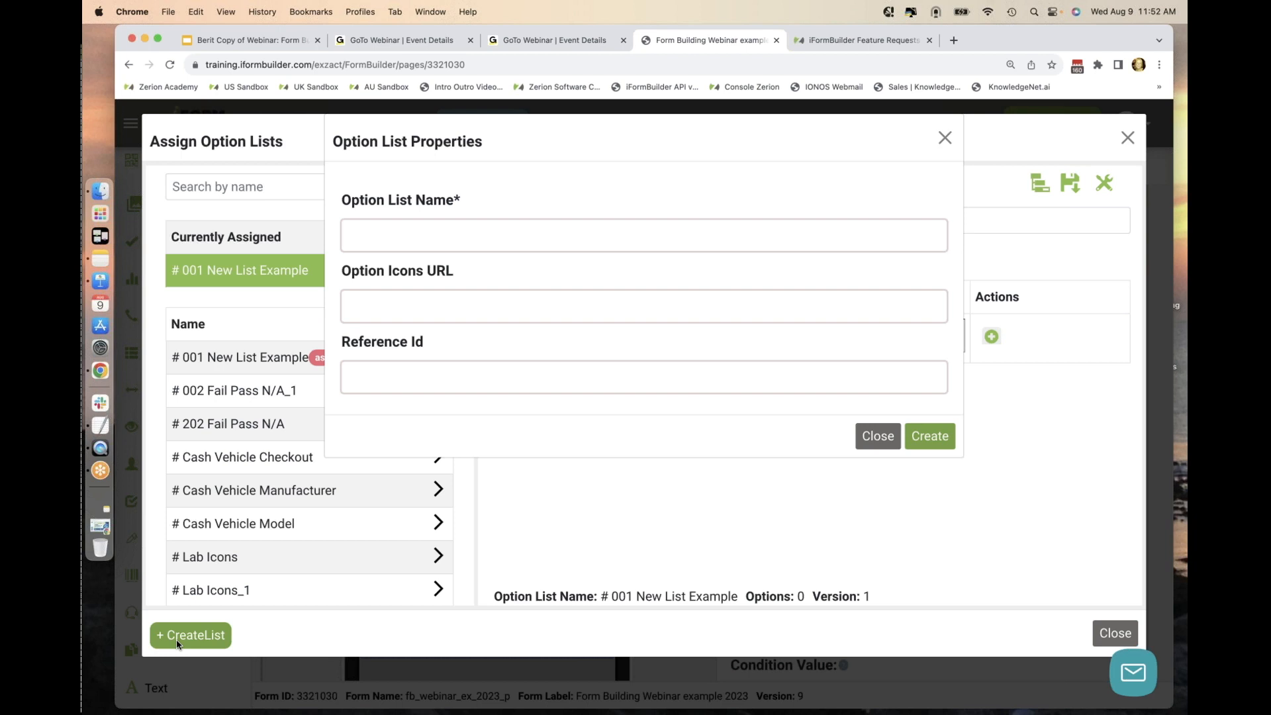
click(390, 242)
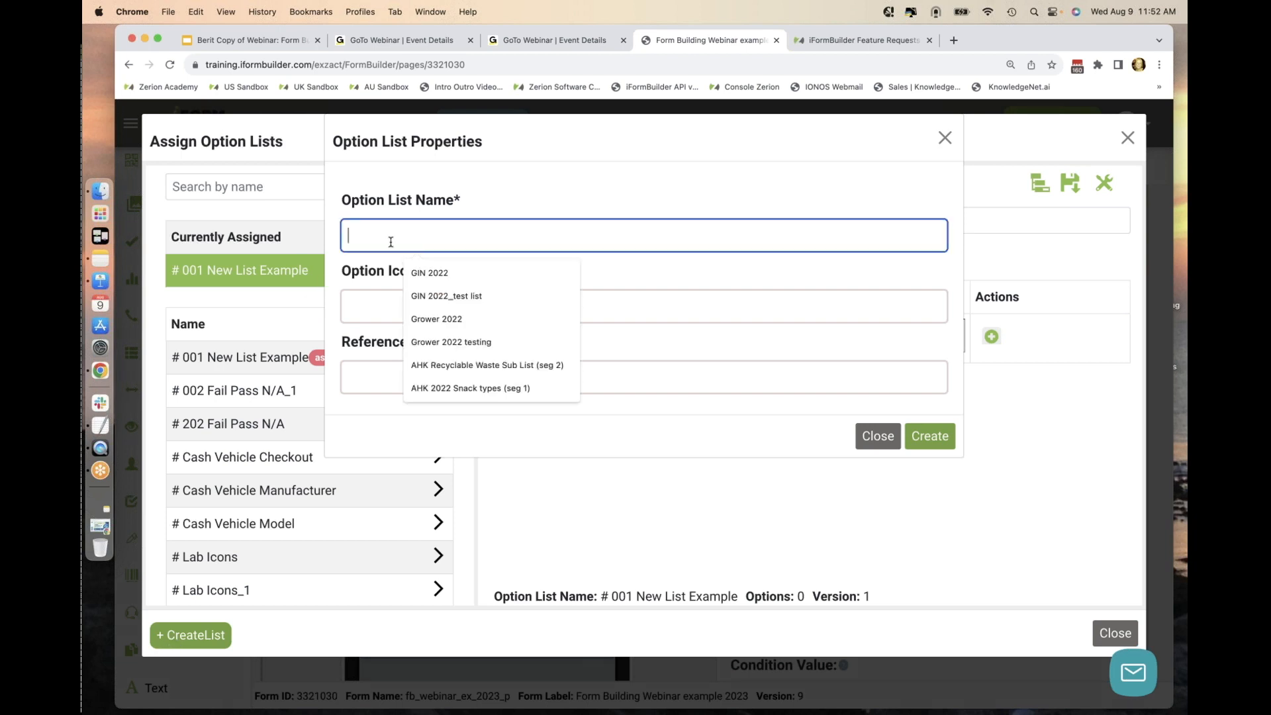
click(518, 192)
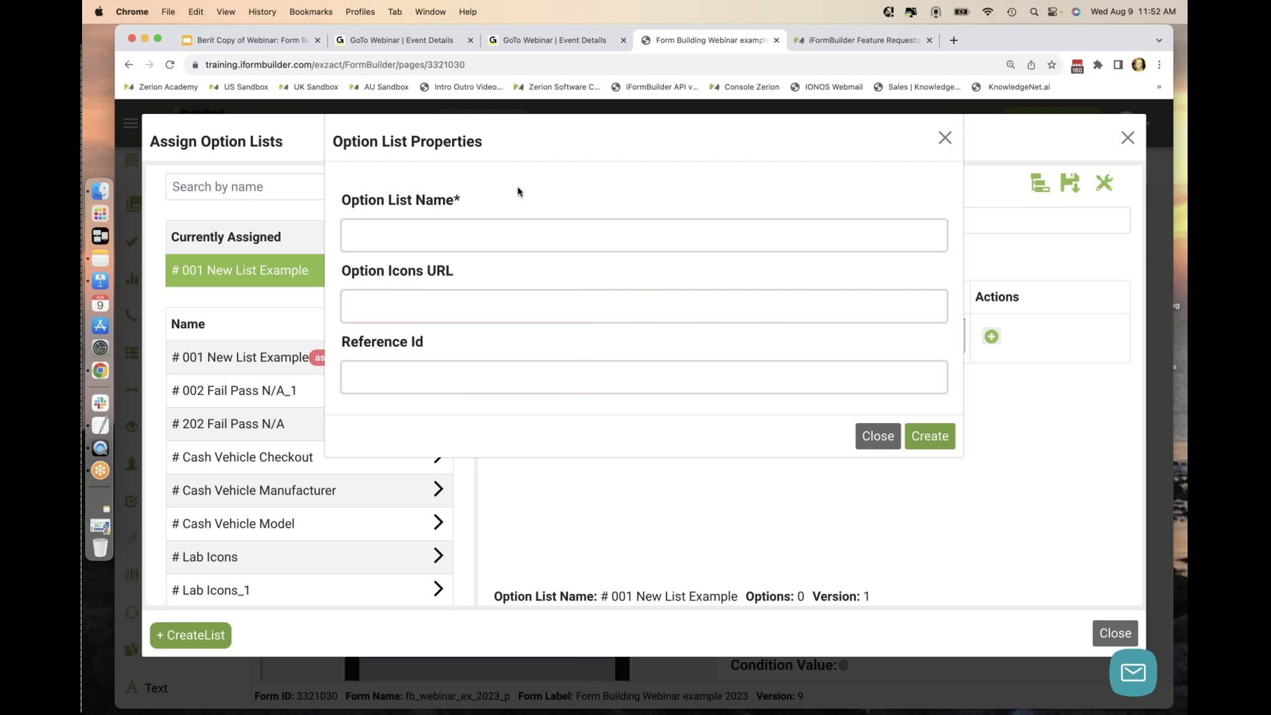
click(439, 234)
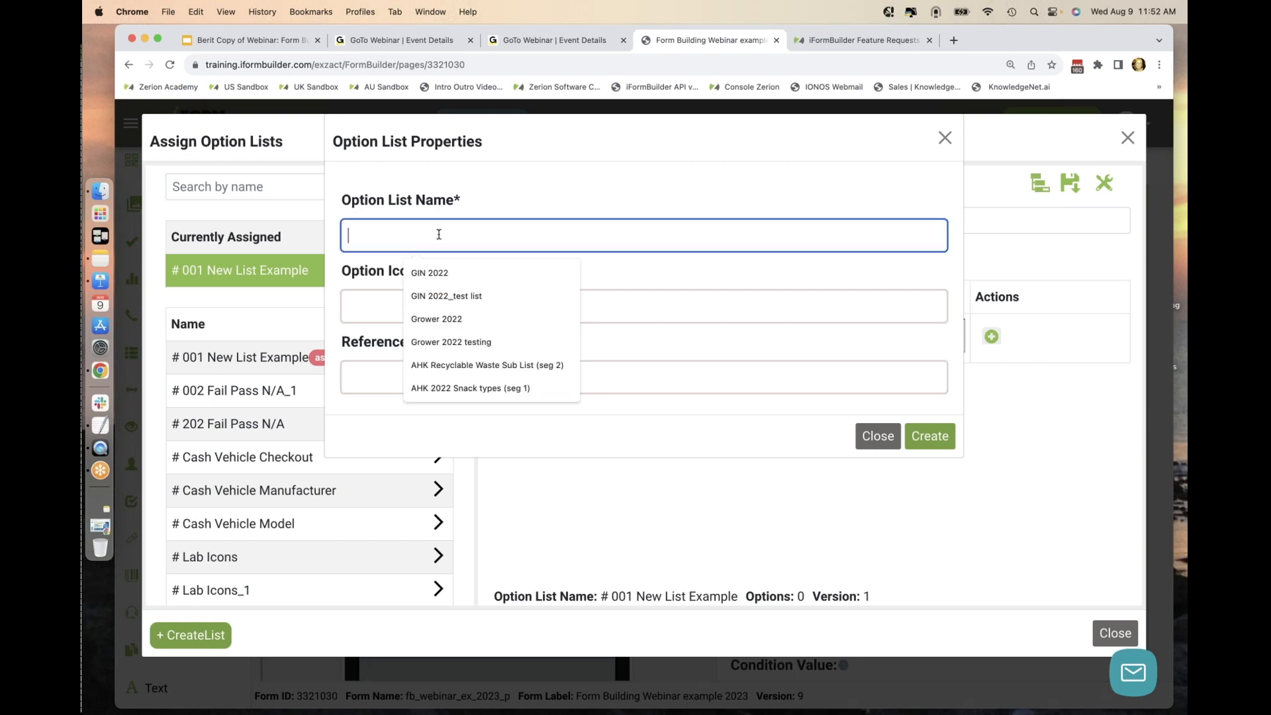
text(fb)
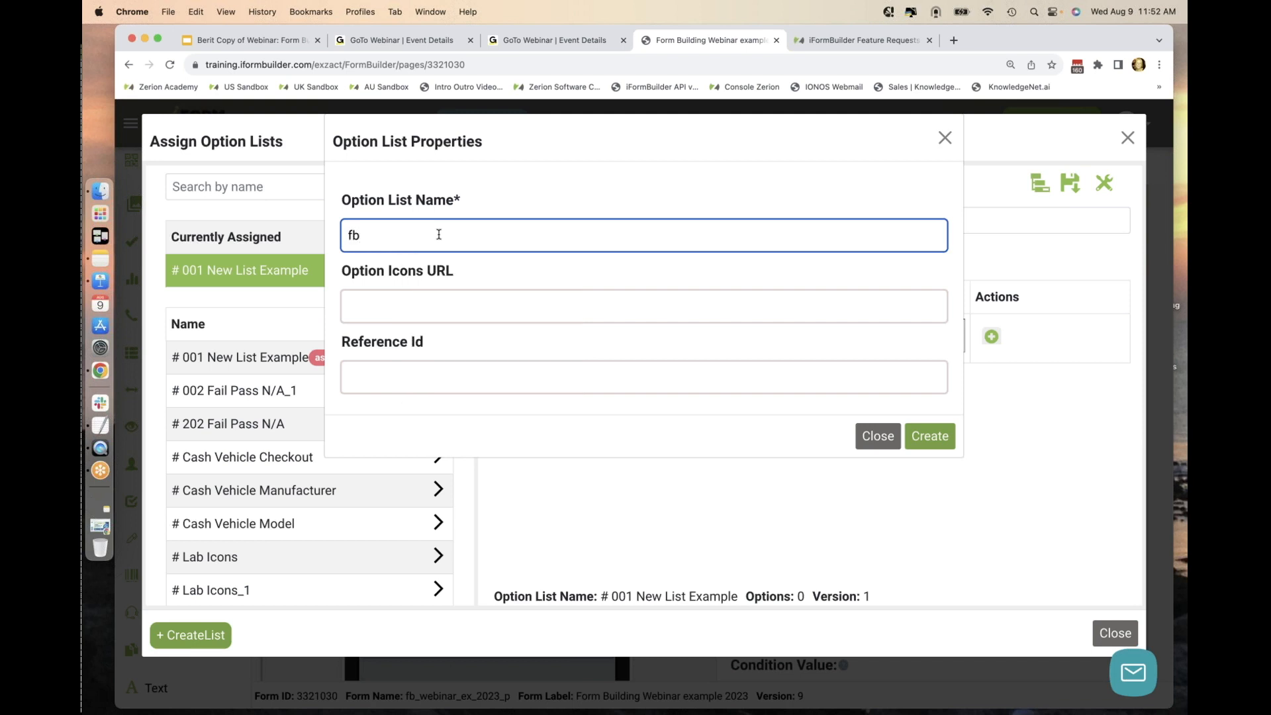
text(_webinar 2023 Yes, No, NA)
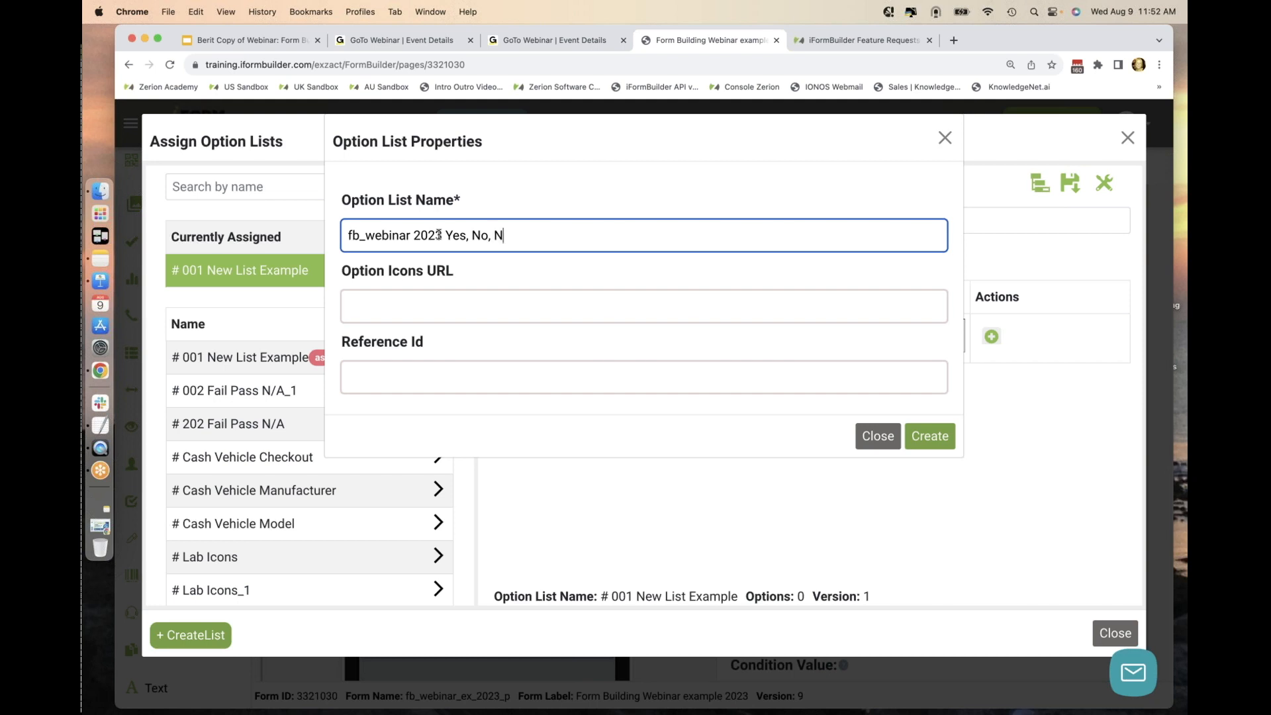
click(939, 437)
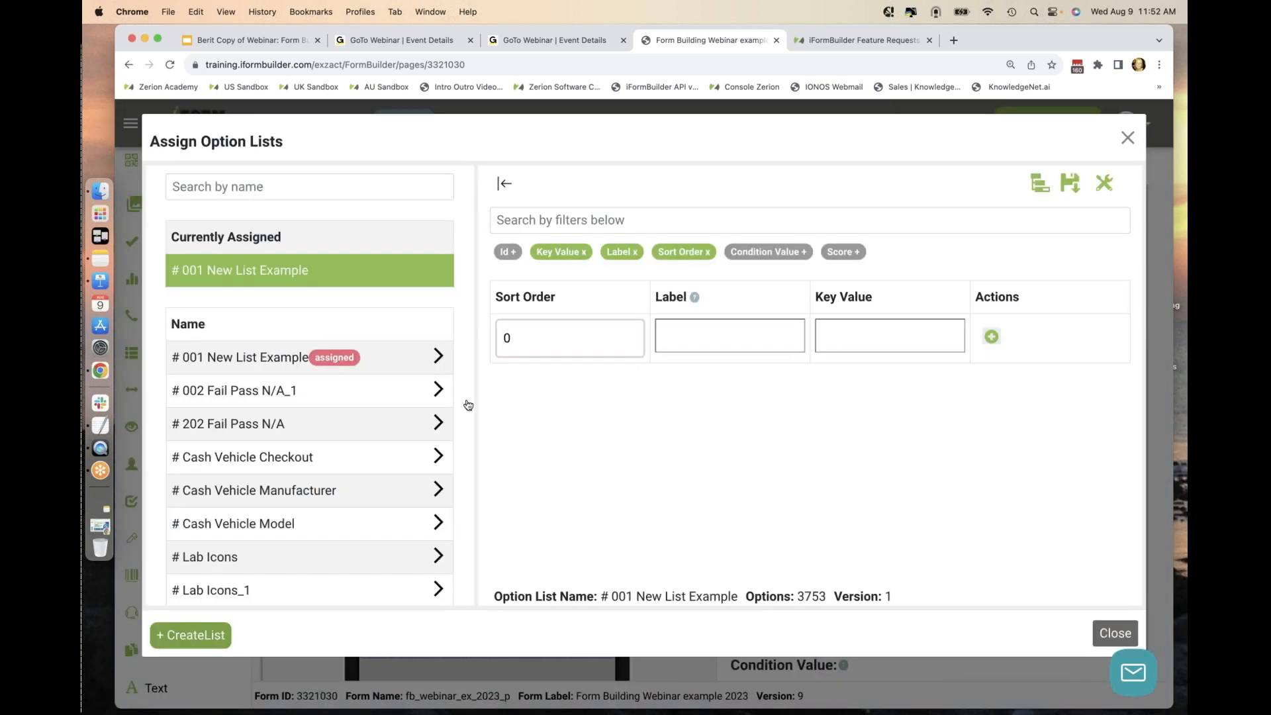
Search the option lists for "fb" and select the "fb_webinar 2023 Yes, No, NA" list.
click(350, 179)
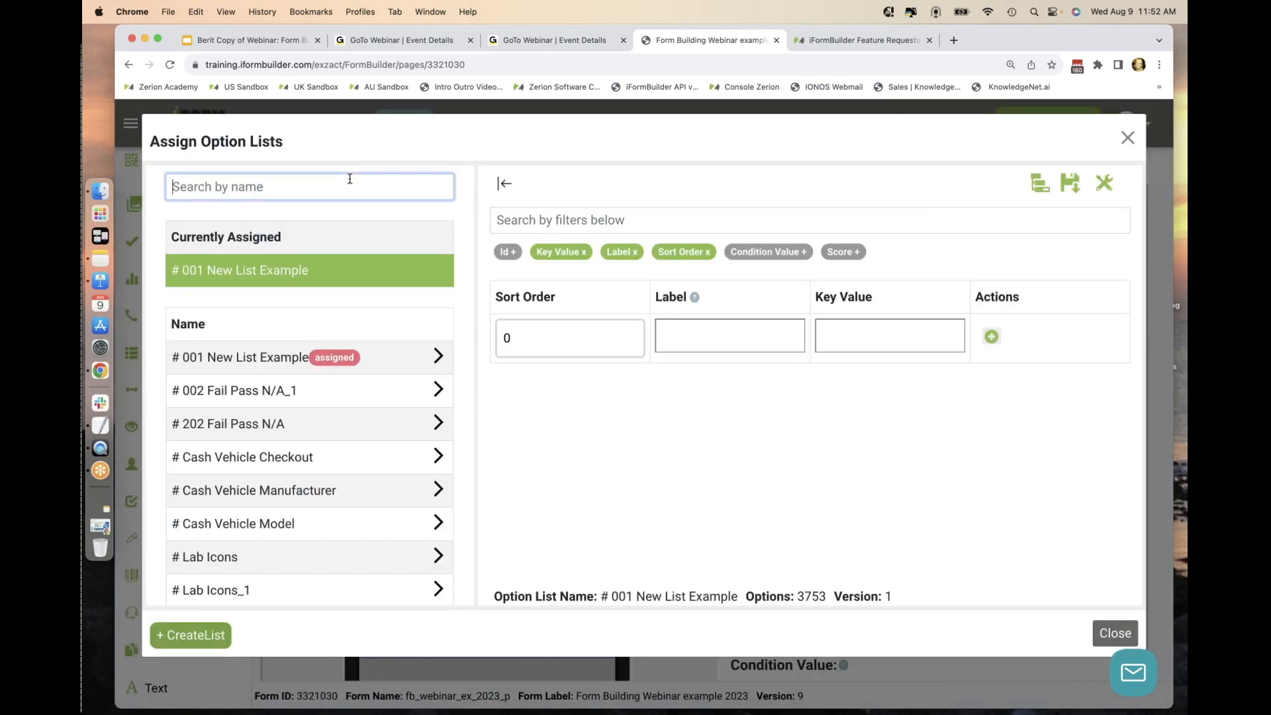
text(fb_)
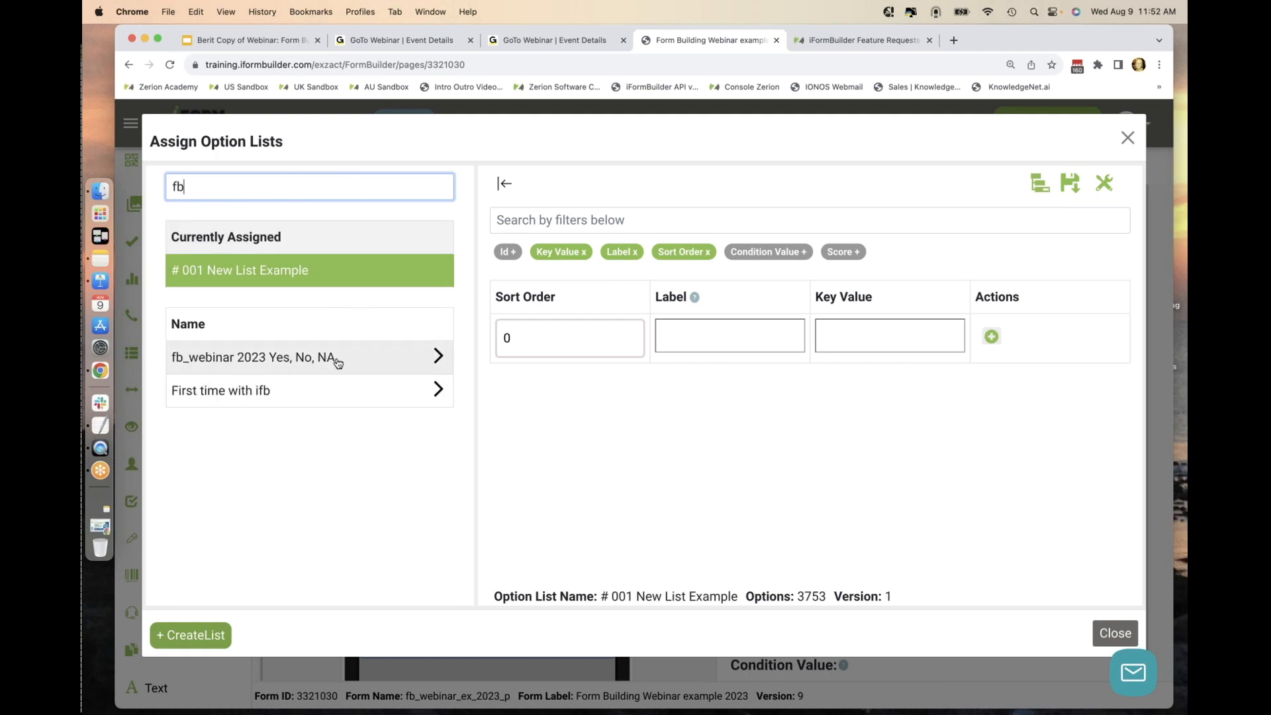
click(335, 361)
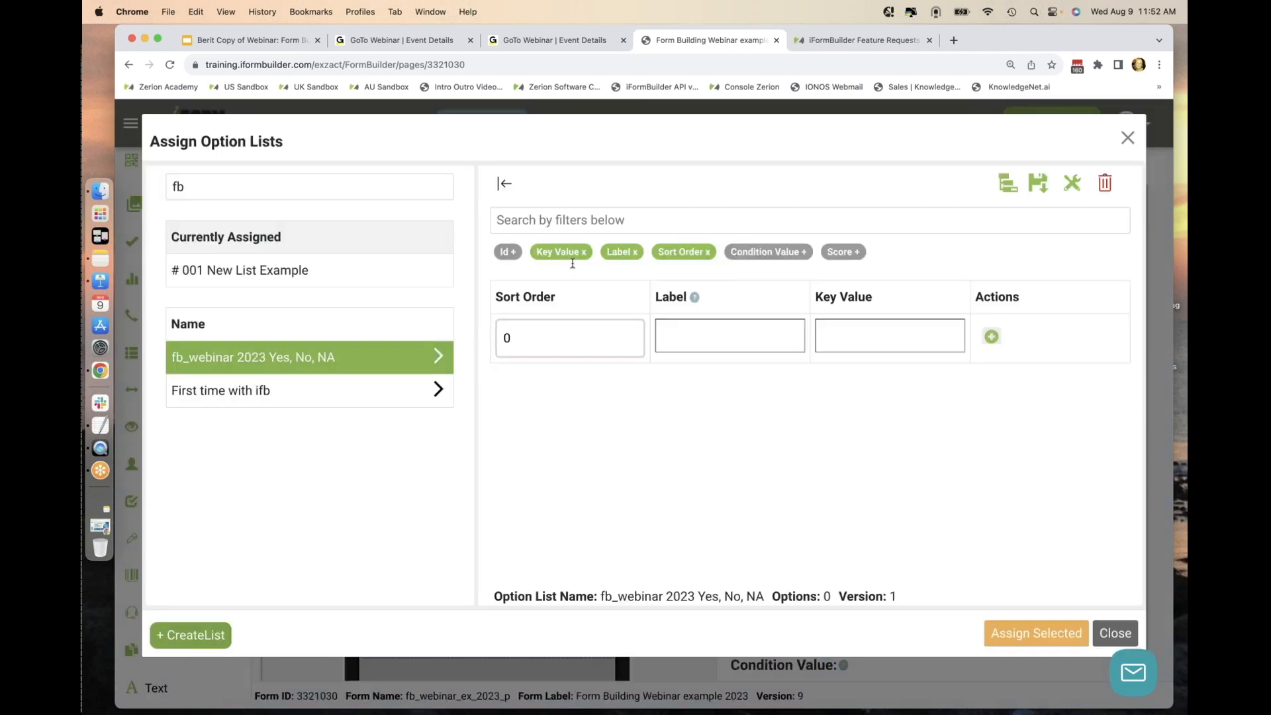
Add the options "Yes", "No" and "N/A" to the "fb_webinar 2023 Yes, No, NA" list.
click(713, 338)
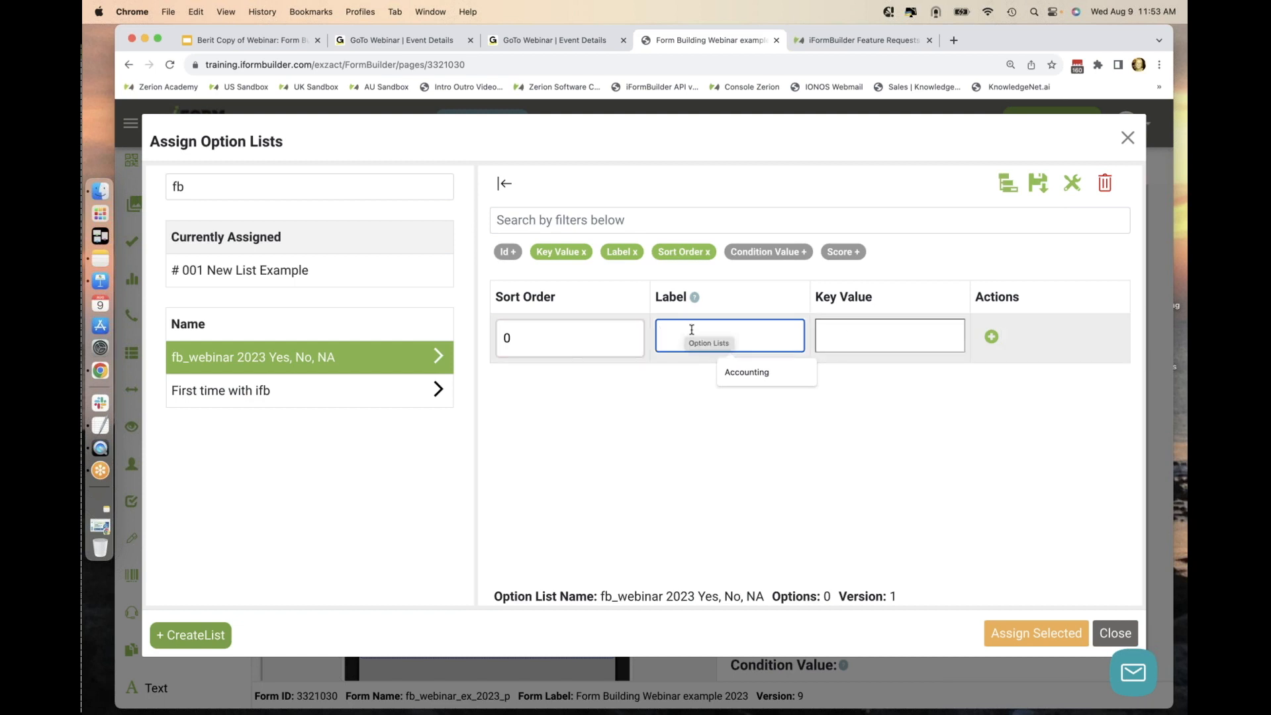
text(Yes)
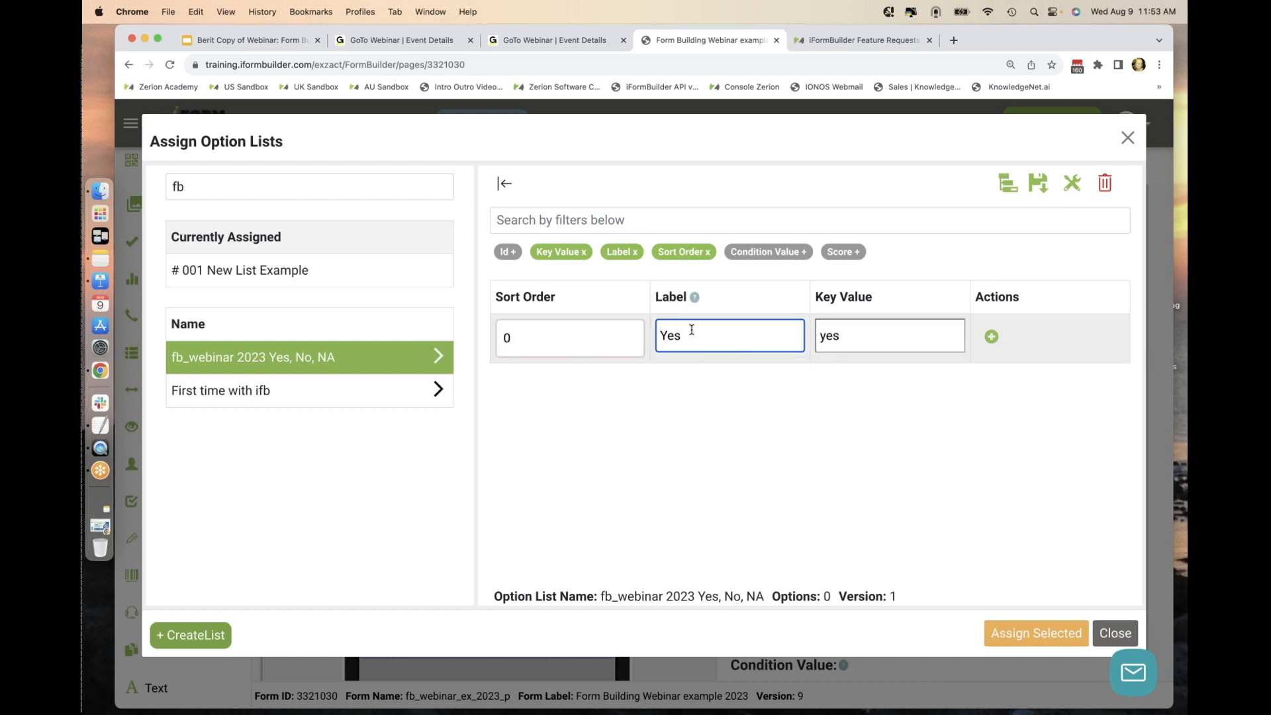
click(992, 337)
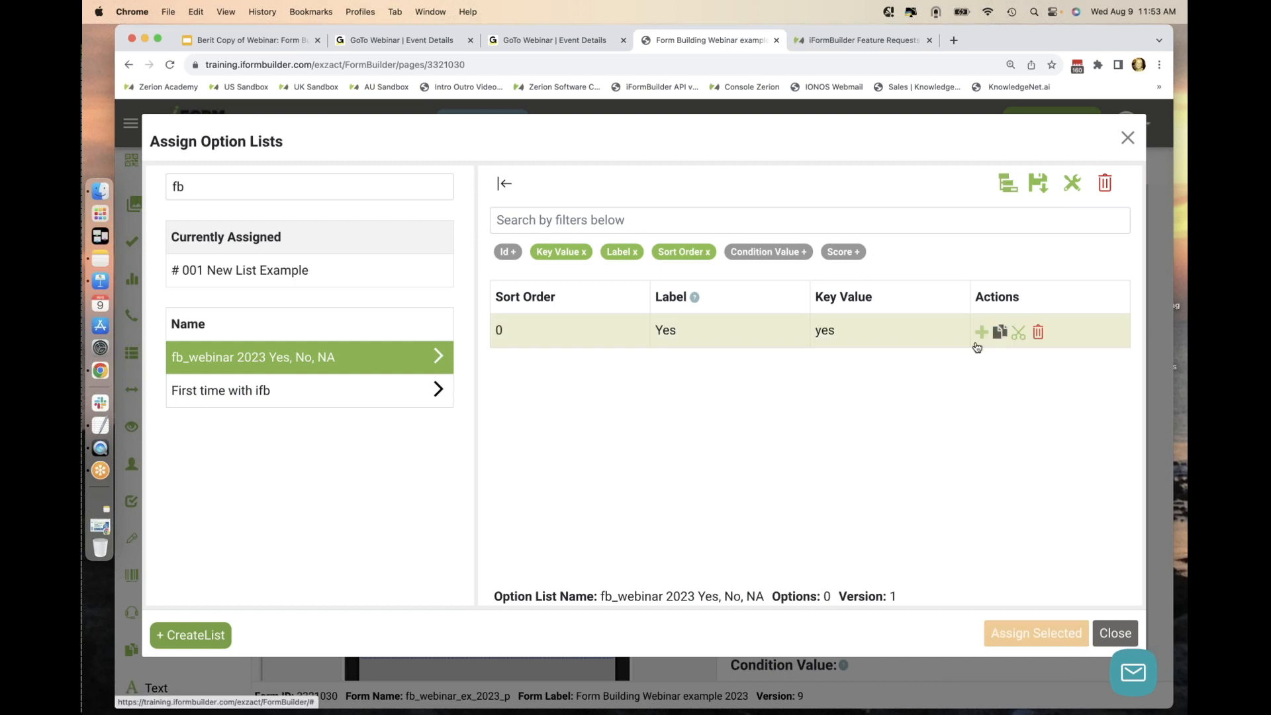
click(983, 333)
text(No)
key(Return)
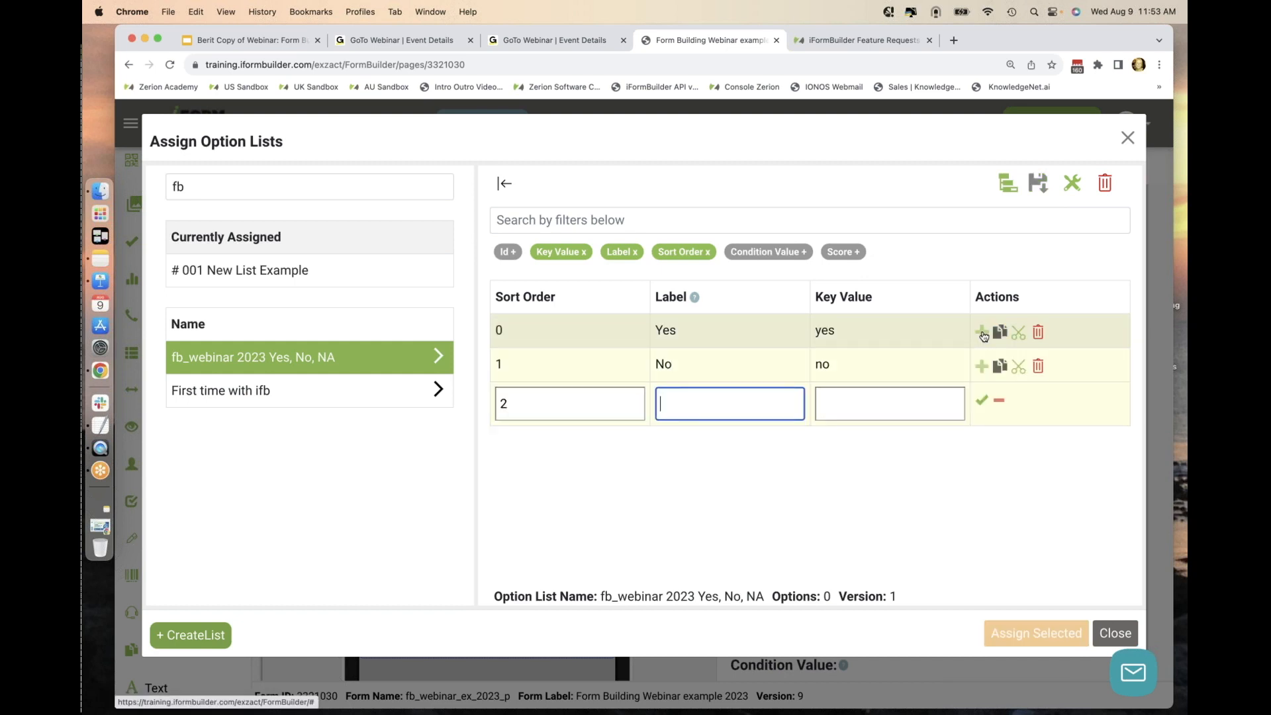
text(N/A)
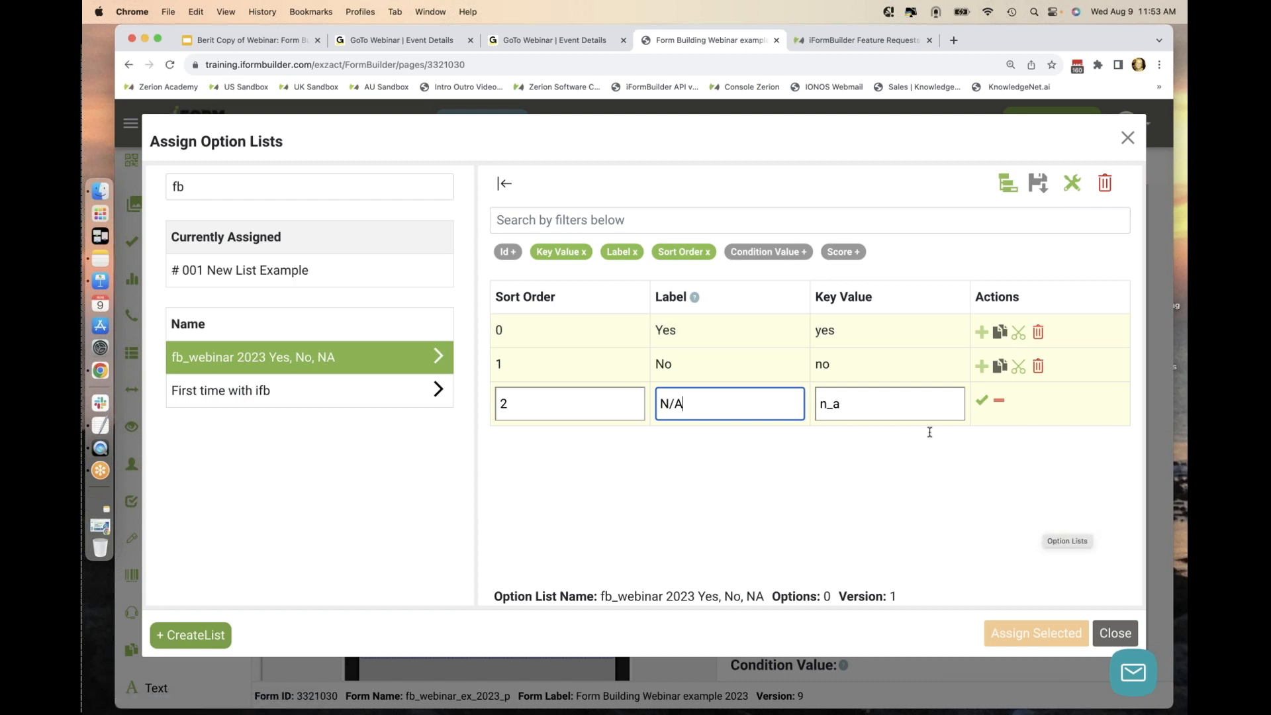
click(981, 402)
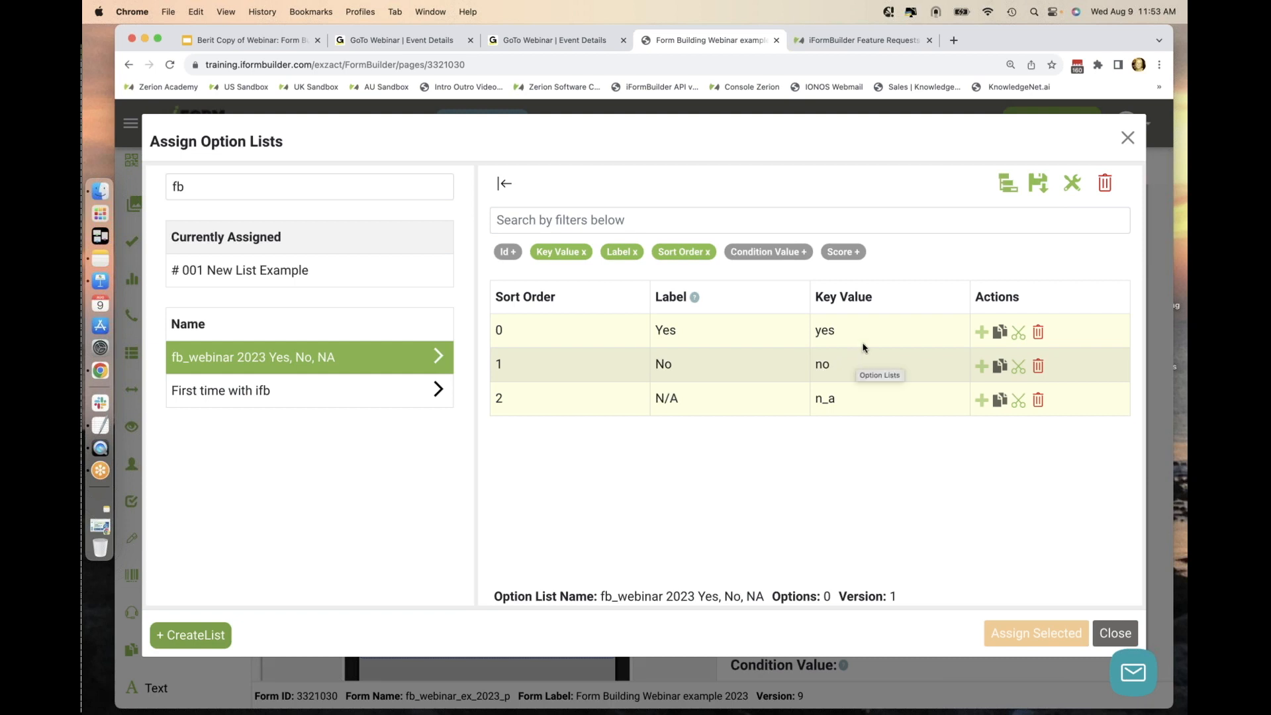
Save the option list and assign it to the "Is this webinar helpful?" element.
click(1040, 186)
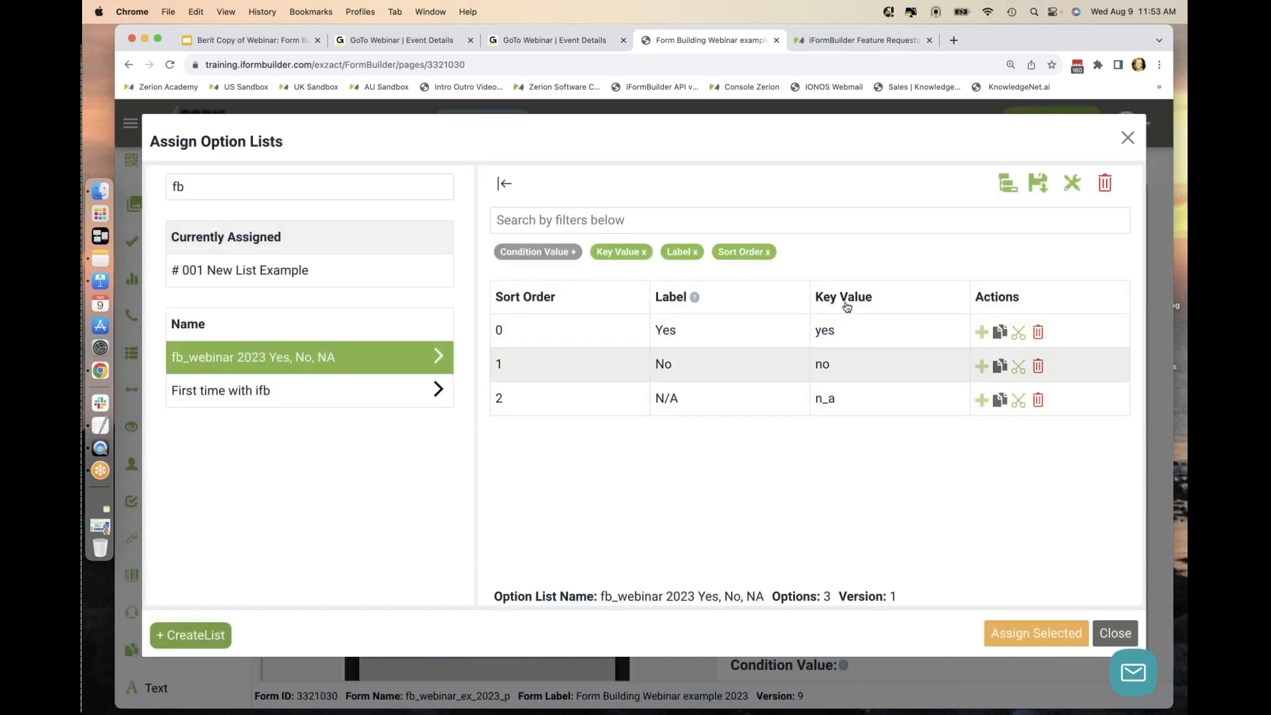
click(1021, 640)
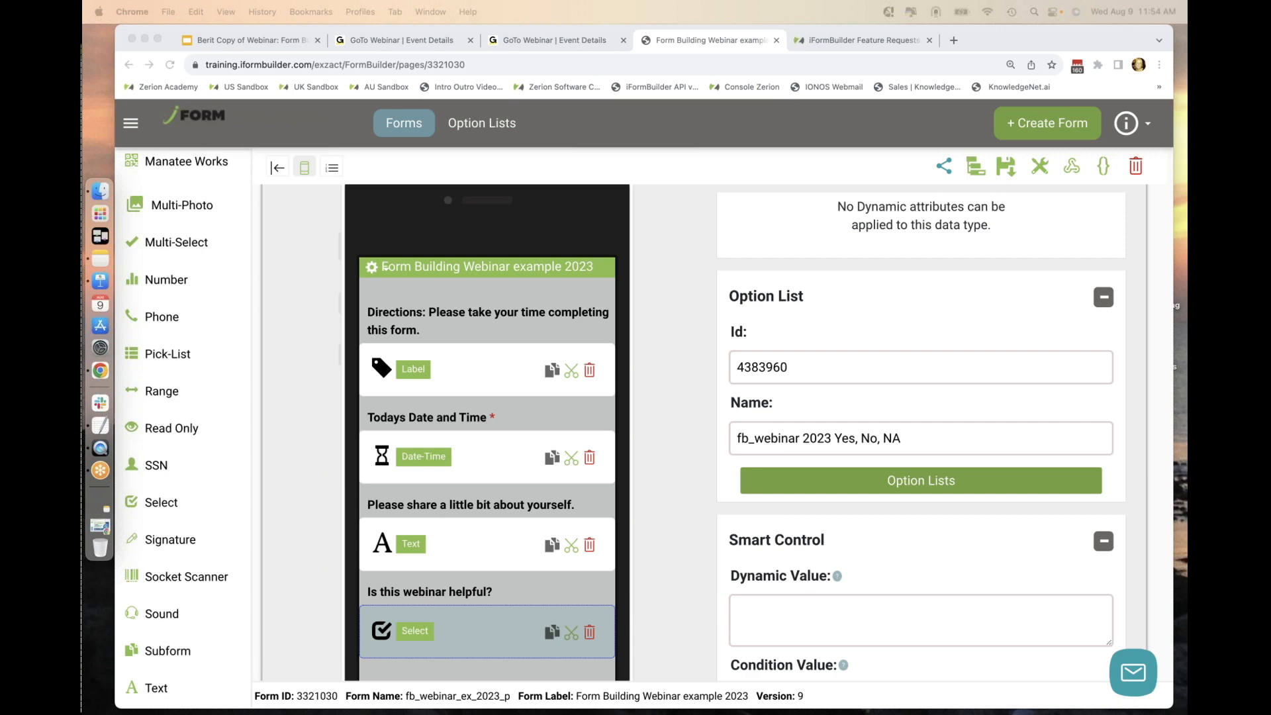
Bring the Farm Names text document into view, look through its entries and move it away again.
drag(1185, 232, 854, 123)
scroll(764, 370, down, 1)
scroll(764, 368, up, 15)
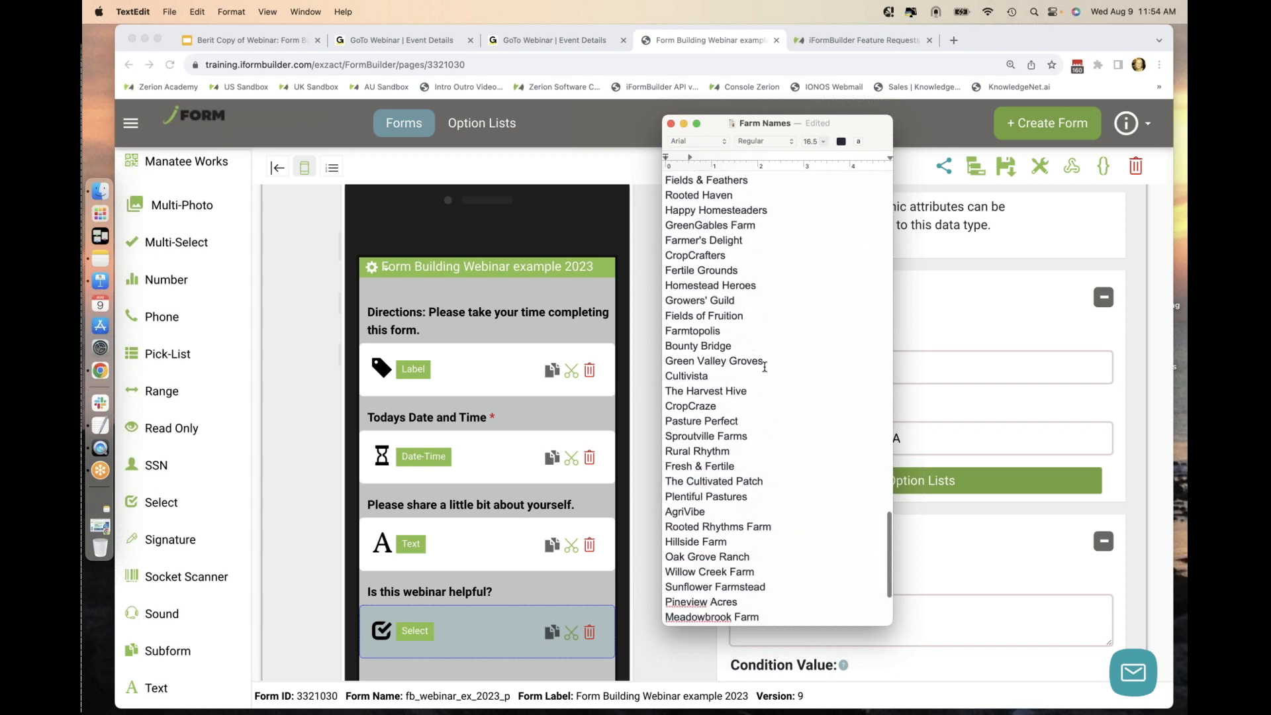
scroll(765, 366, down, 1)
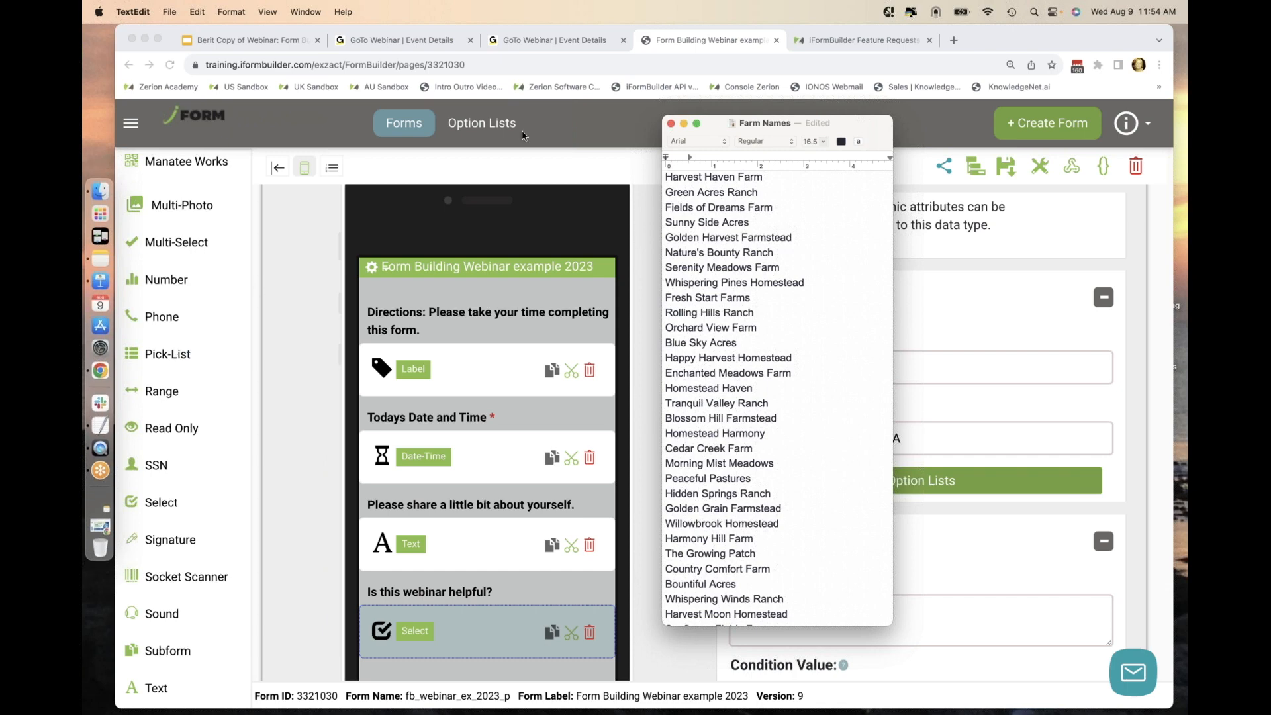
drag(868, 131, 1185, 132)
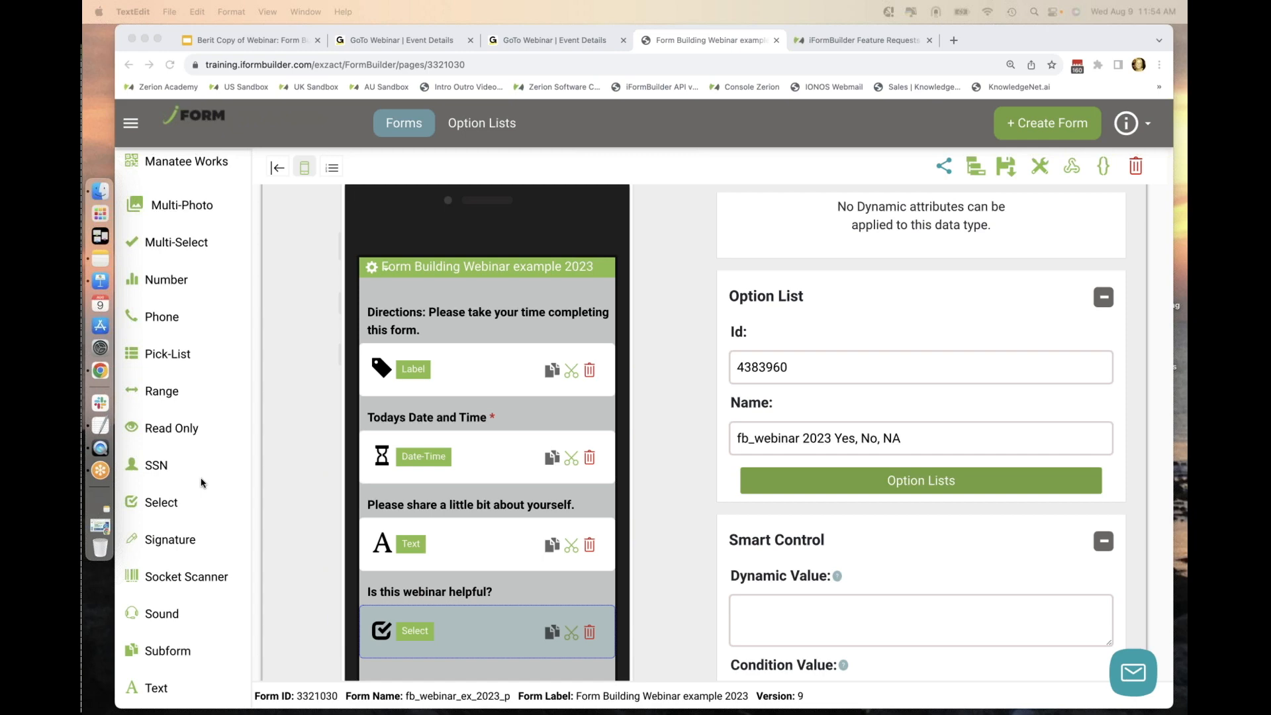
Add a Pick-List element labelled "Farm Names" to the form and save the form.
click(168, 355)
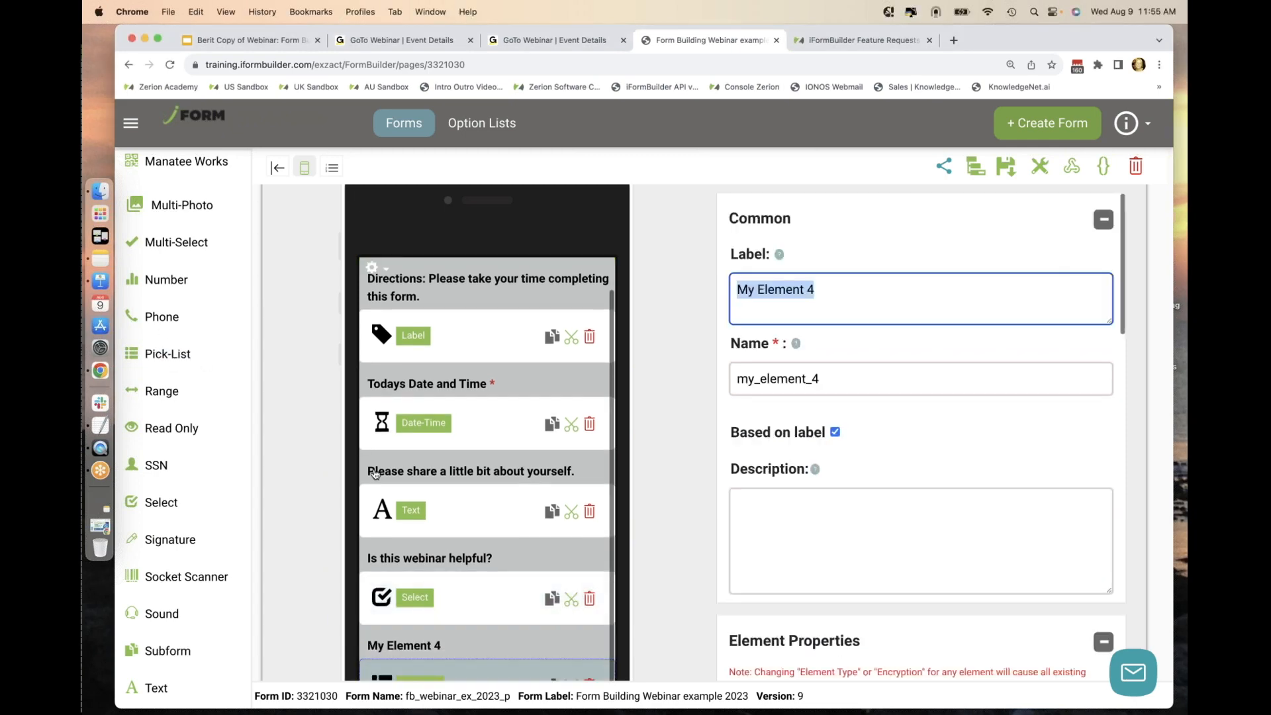
scroll(981, 447, down, 3)
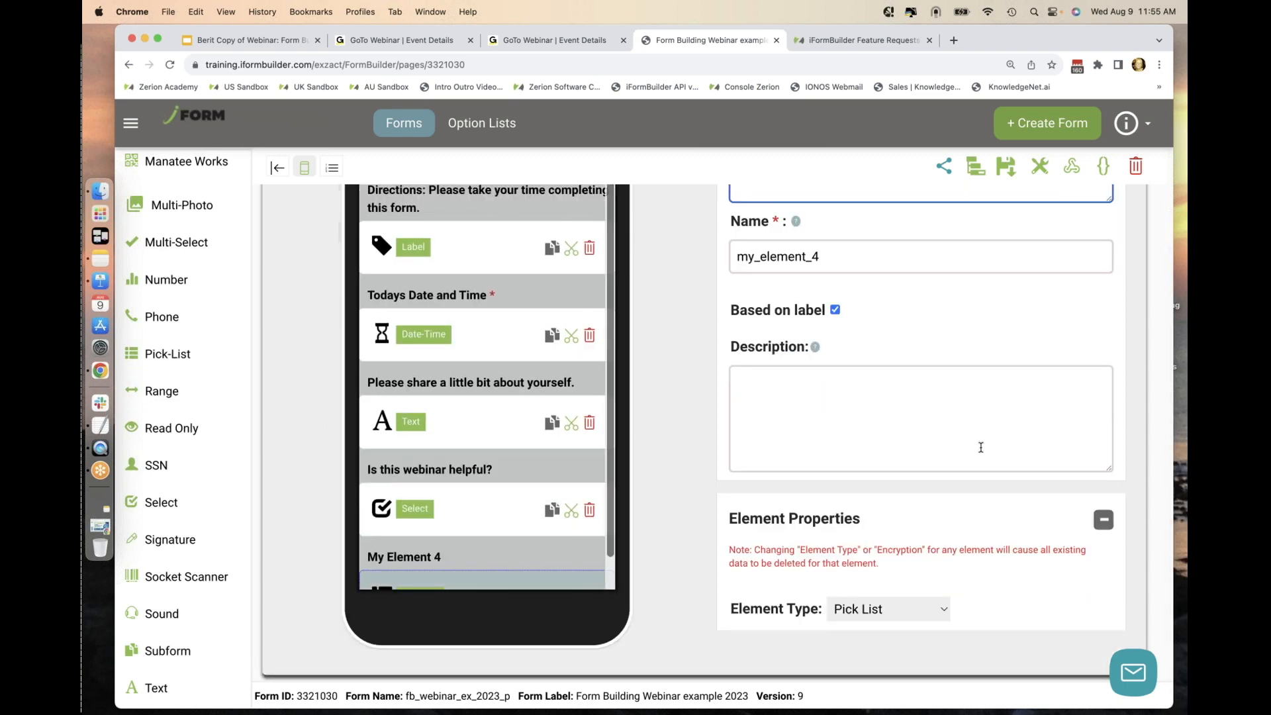
scroll(980, 447, up, 4)
text(Farm Names)
click(1005, 180)
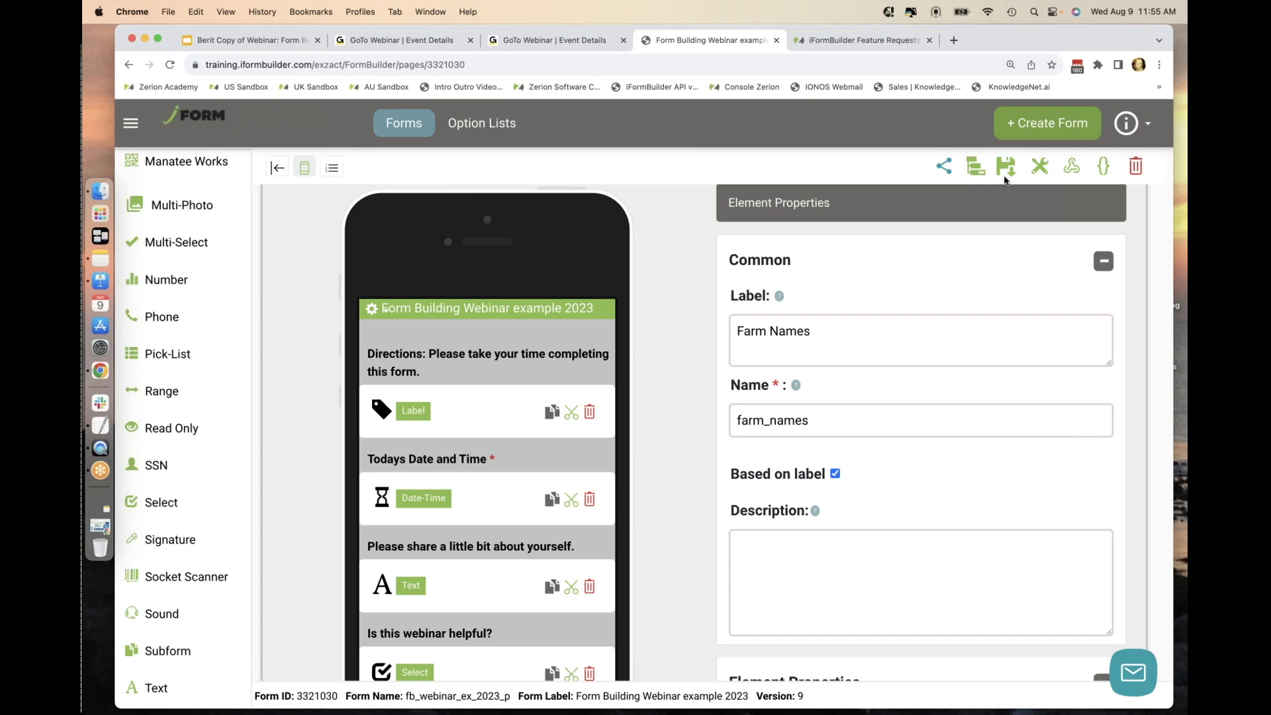
click(1004, 169)
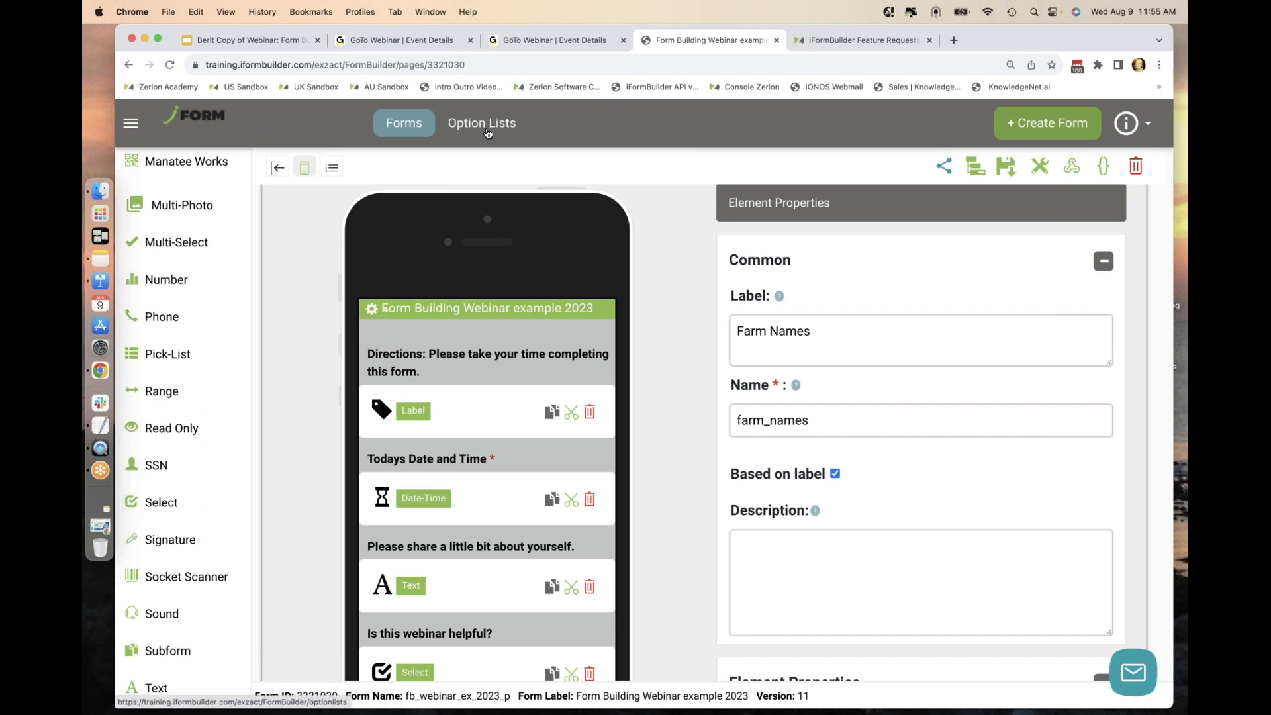
Open the Option Lists page in a separate browser tab and switch to it.
right_click(487, 133)
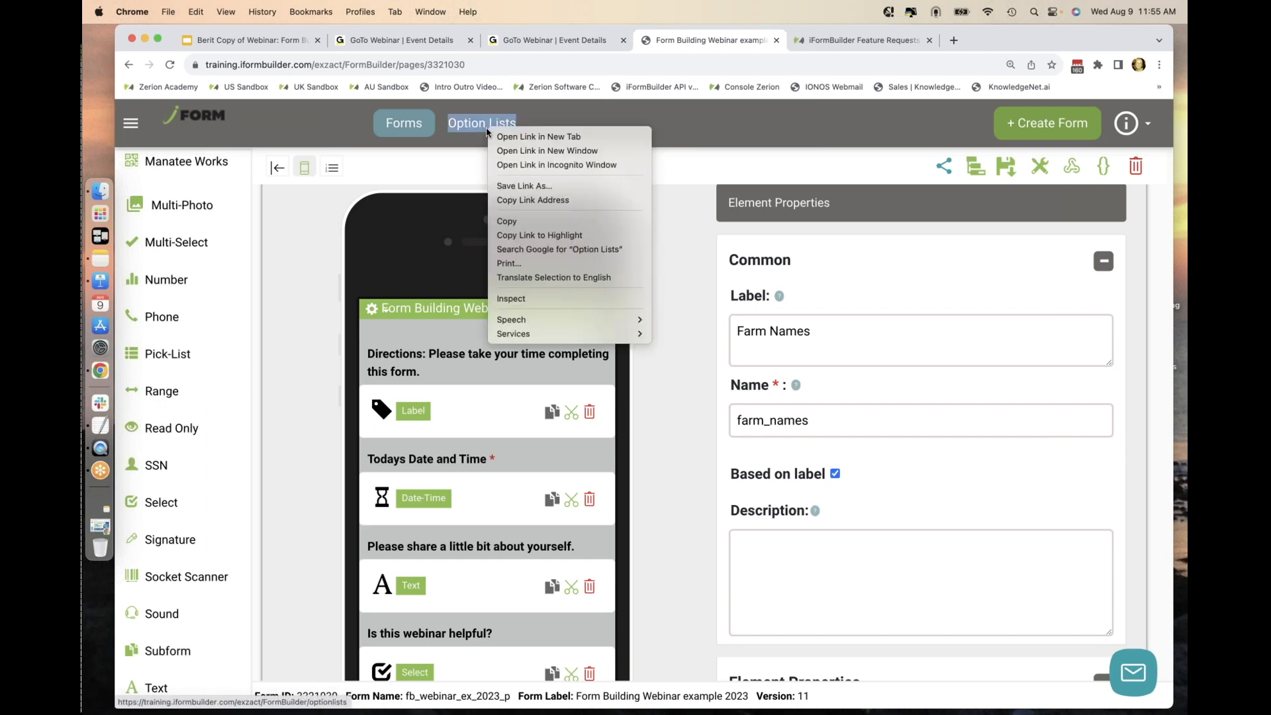
click(528, 137)
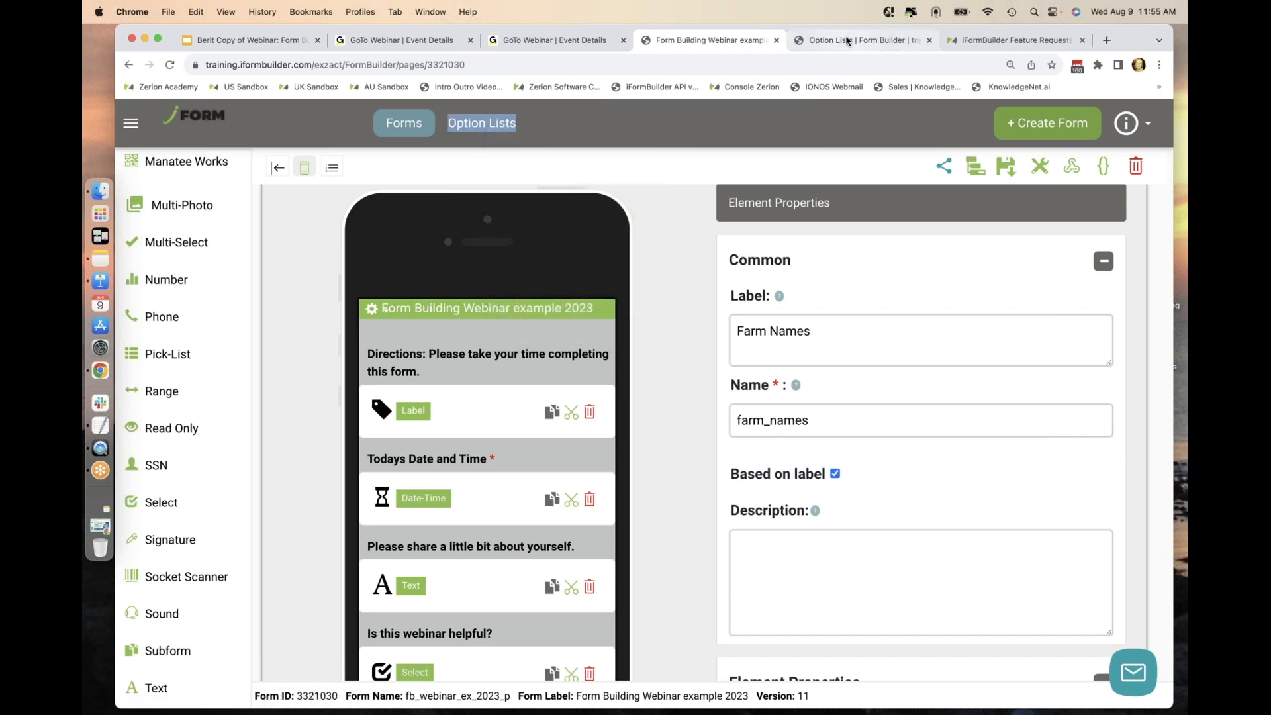
click(850, 46)
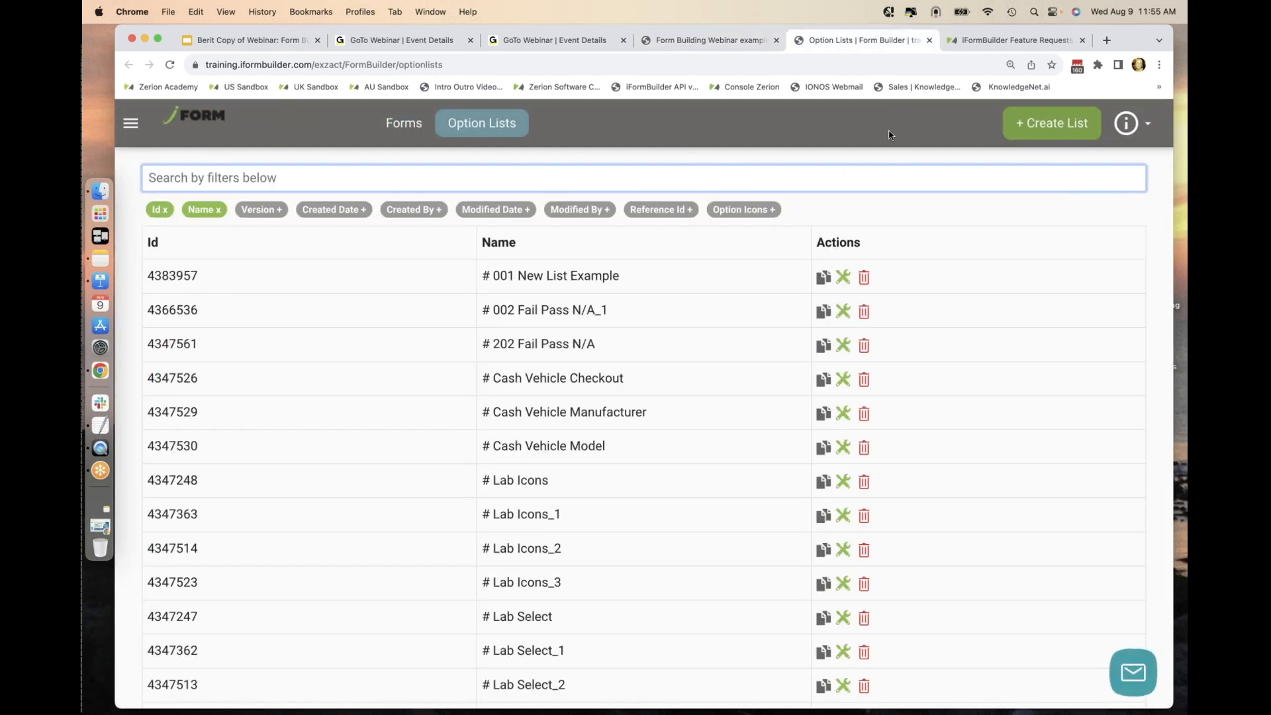
click(483, 121)
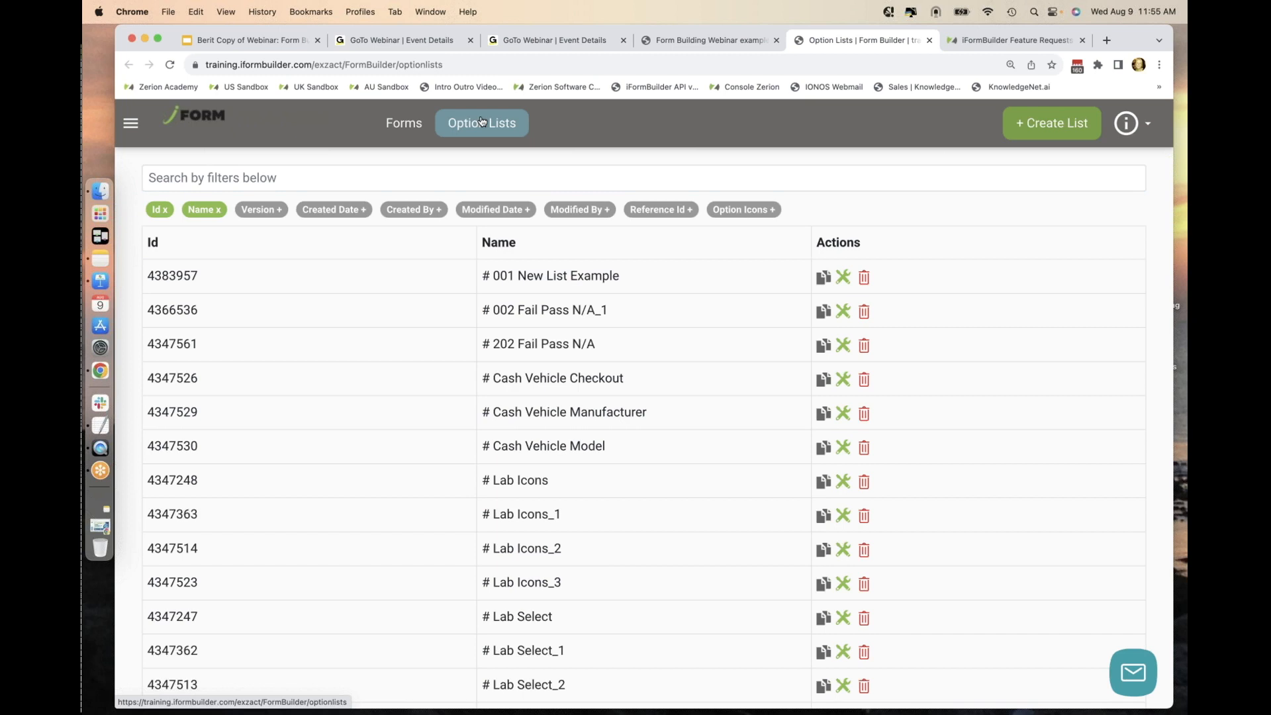
right_click(483, 121)
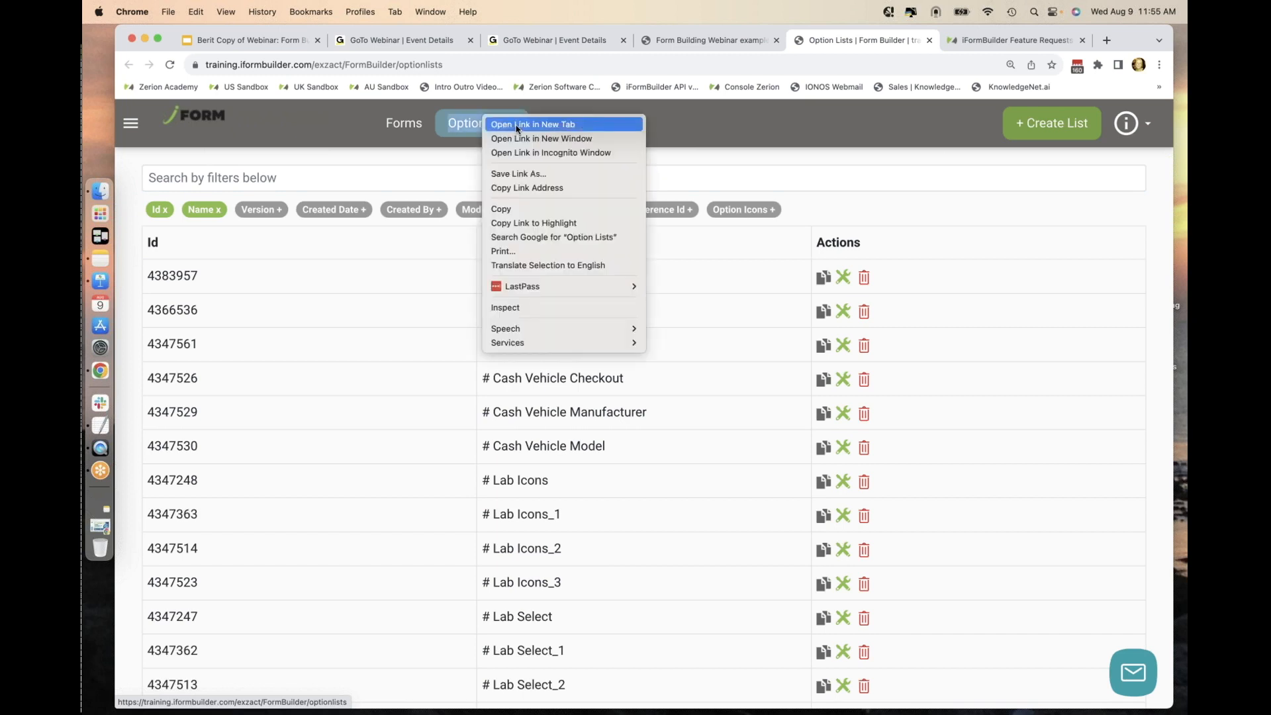
click(950, 131)
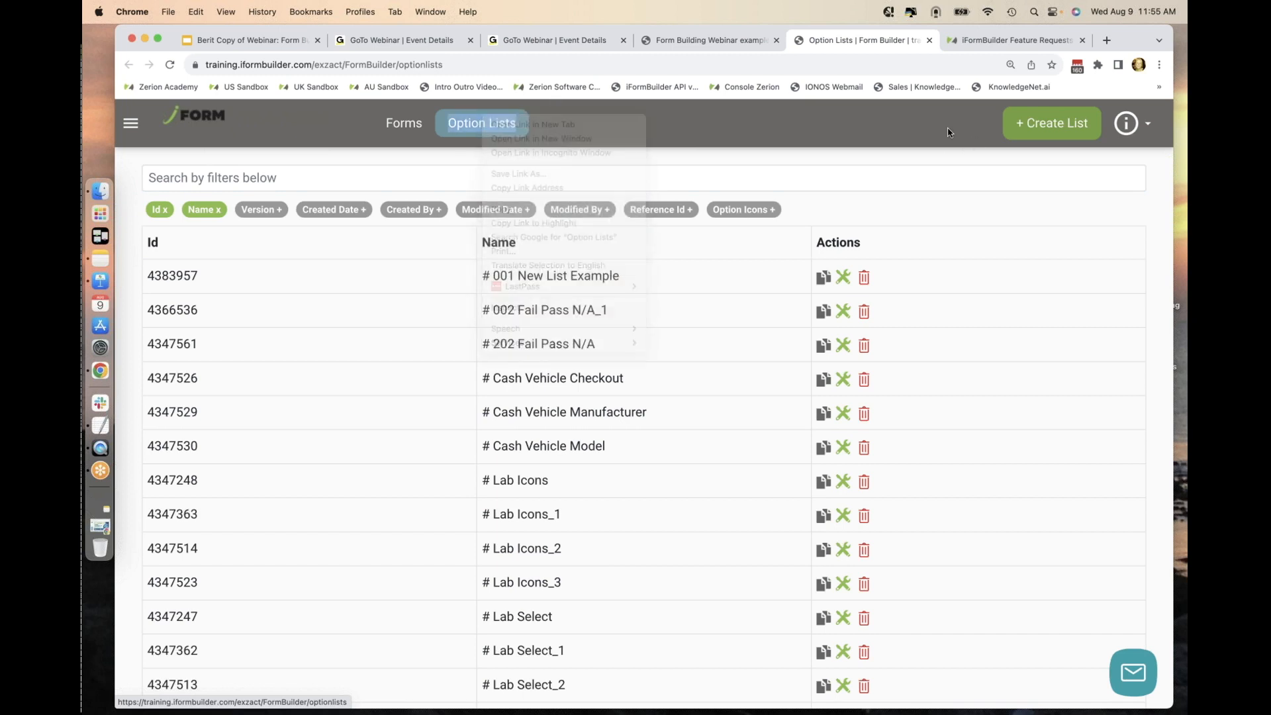
Create a new option list named "Fb_webinar Farm Names".
click(1064, 128)
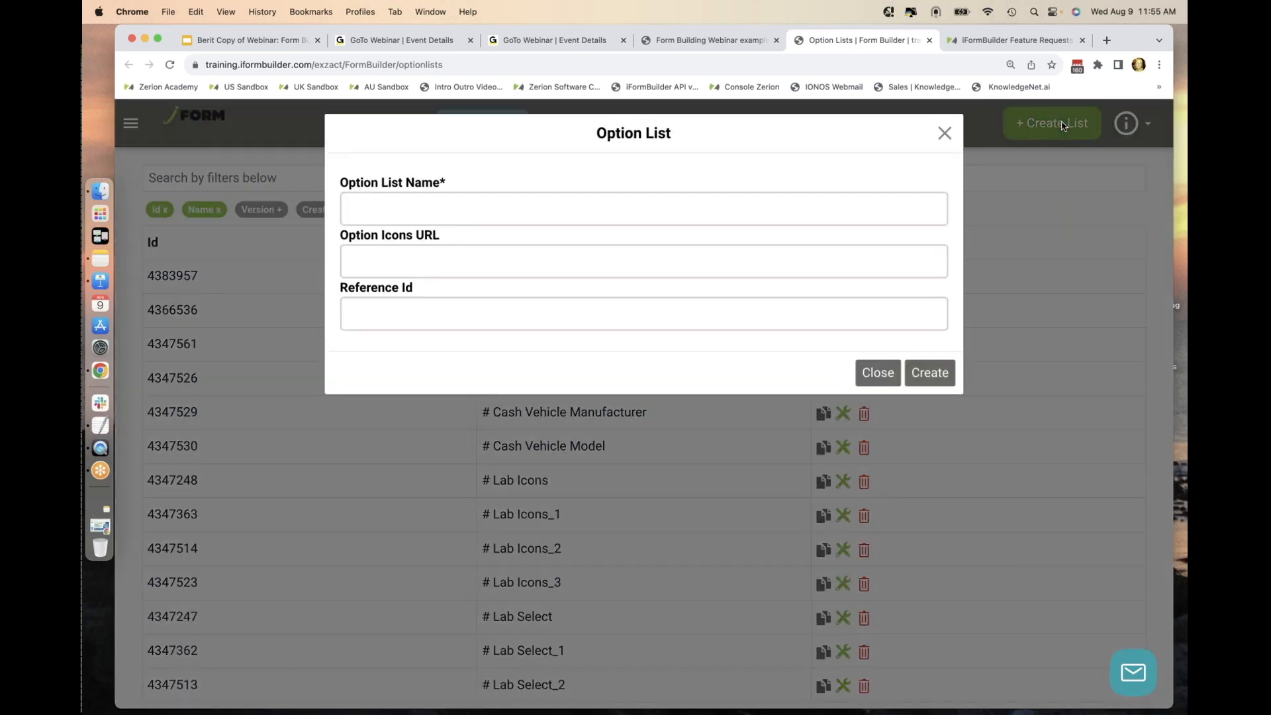
click(555, 215)
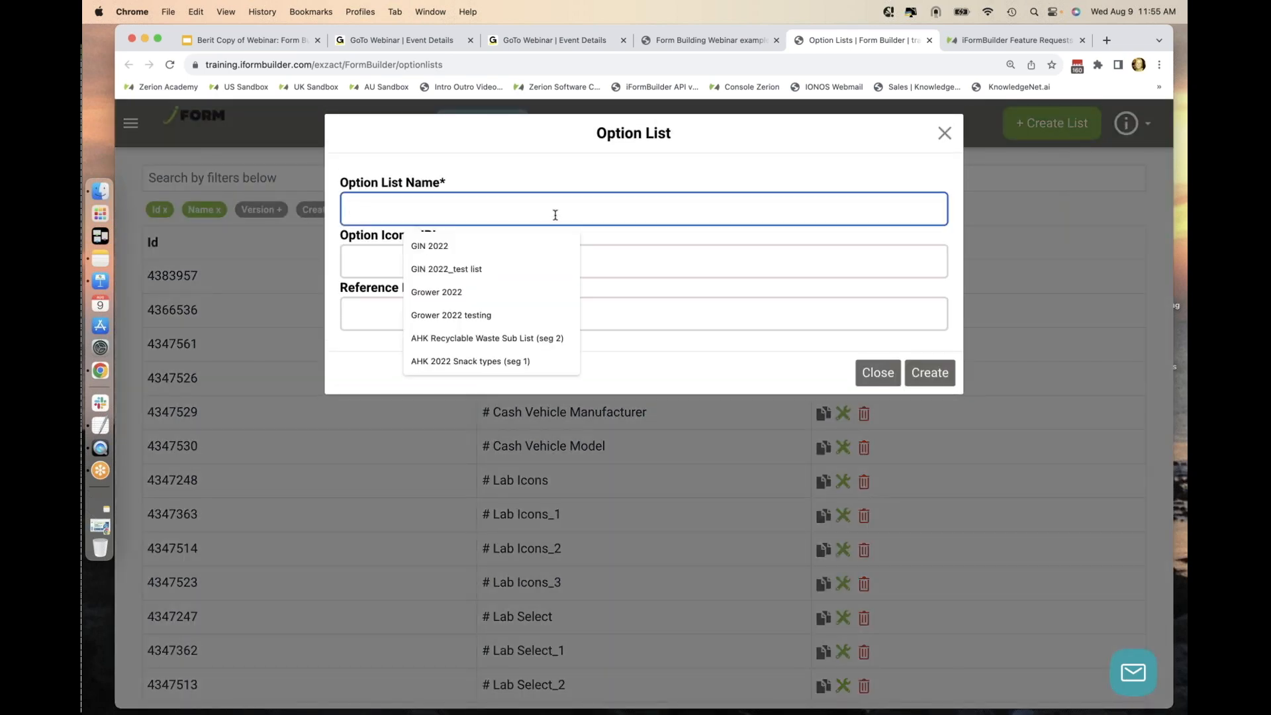
text(Fb_web)
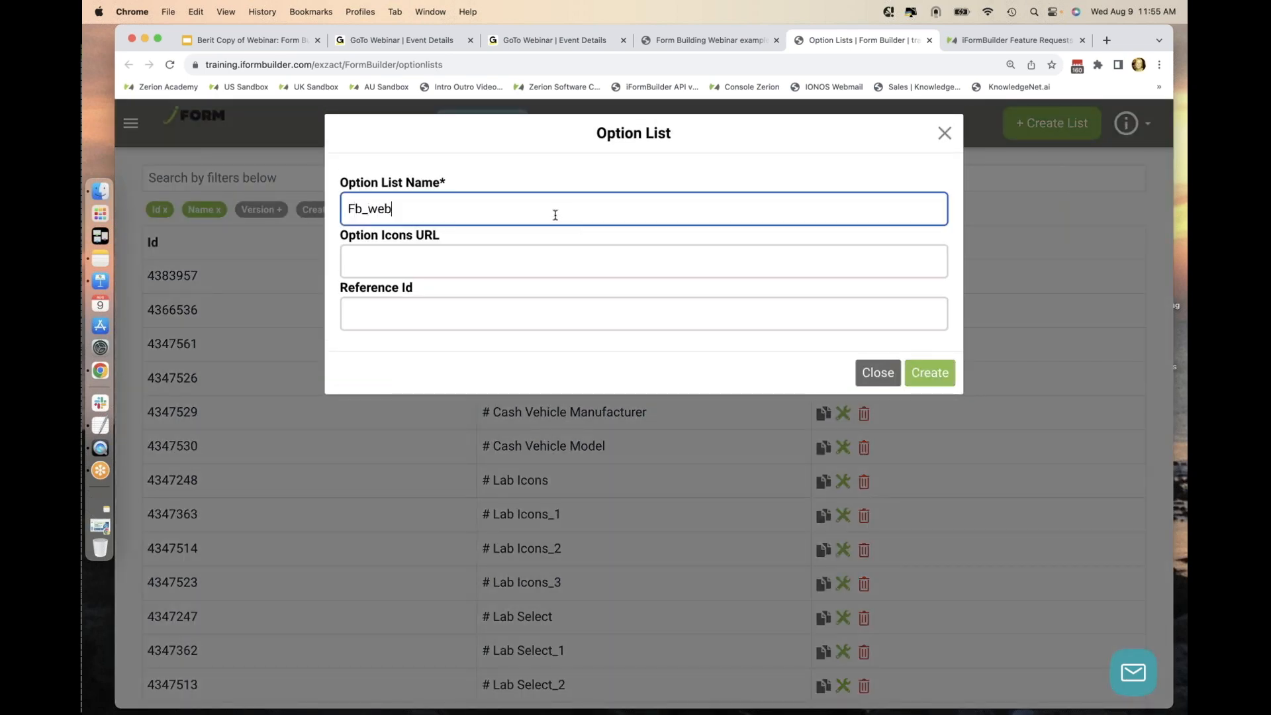
text(inar Farm Names)
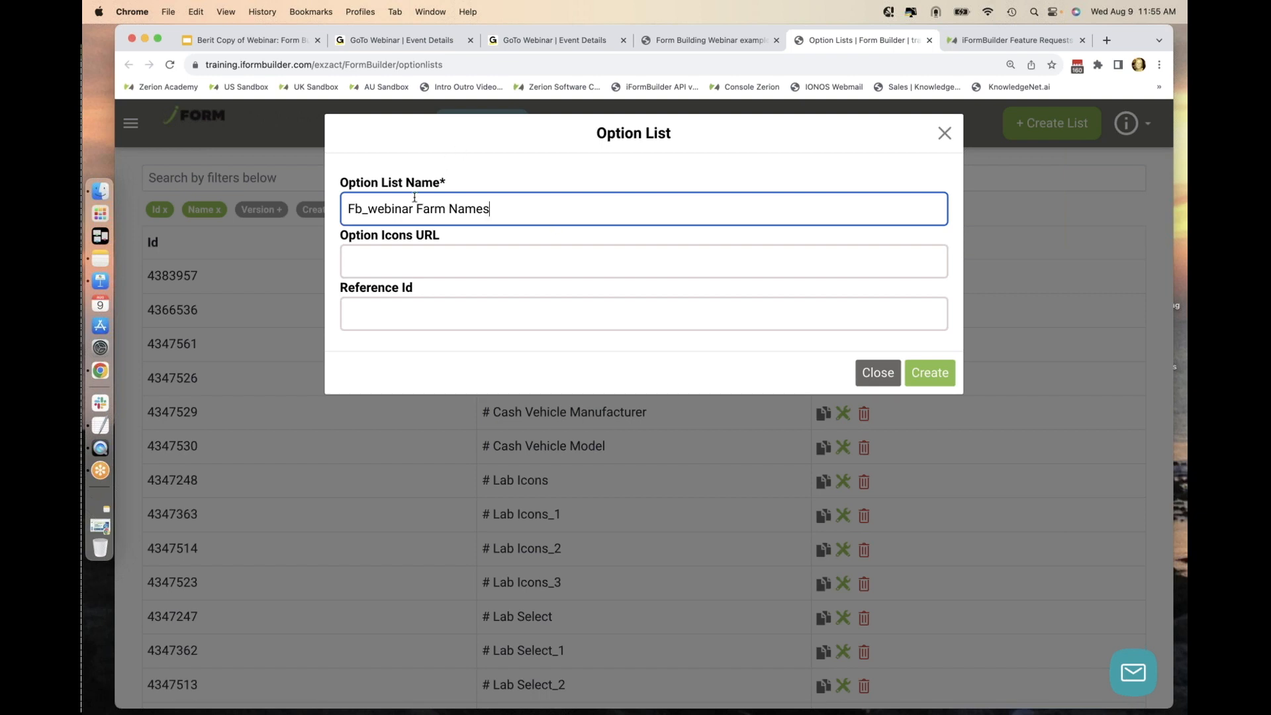
drag(413, 210, 321, 213)
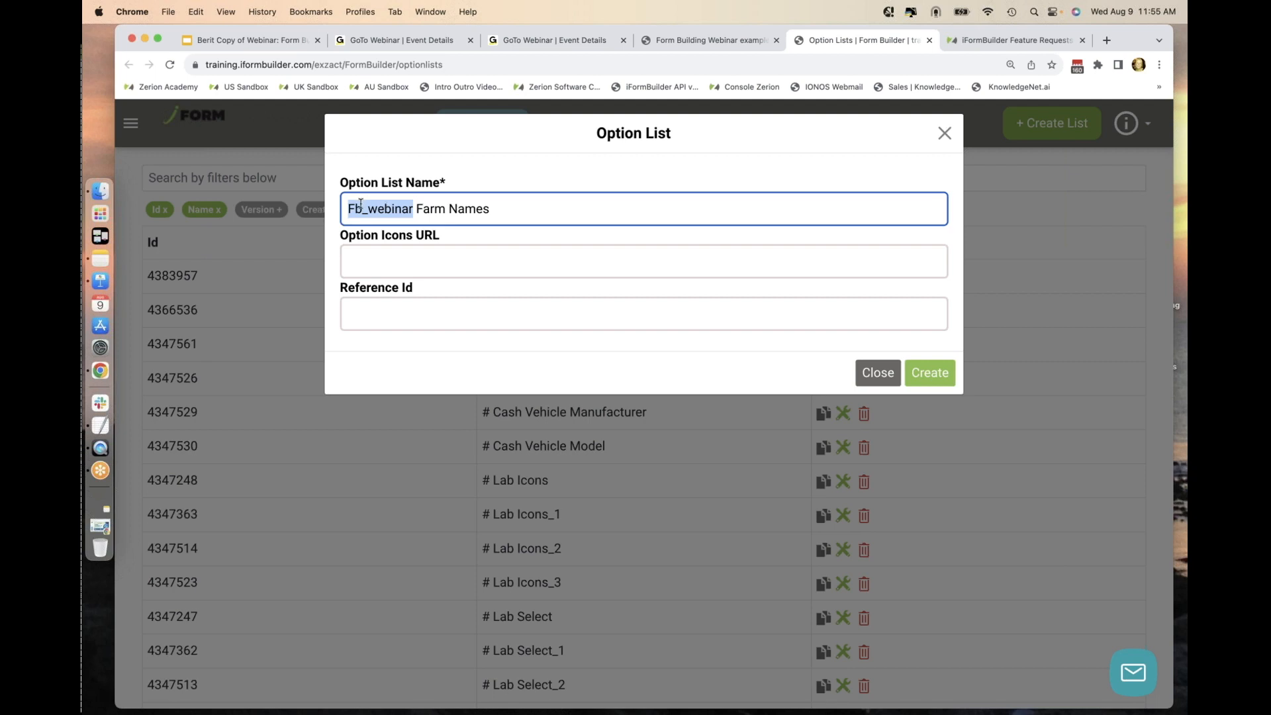
click(945, 372)
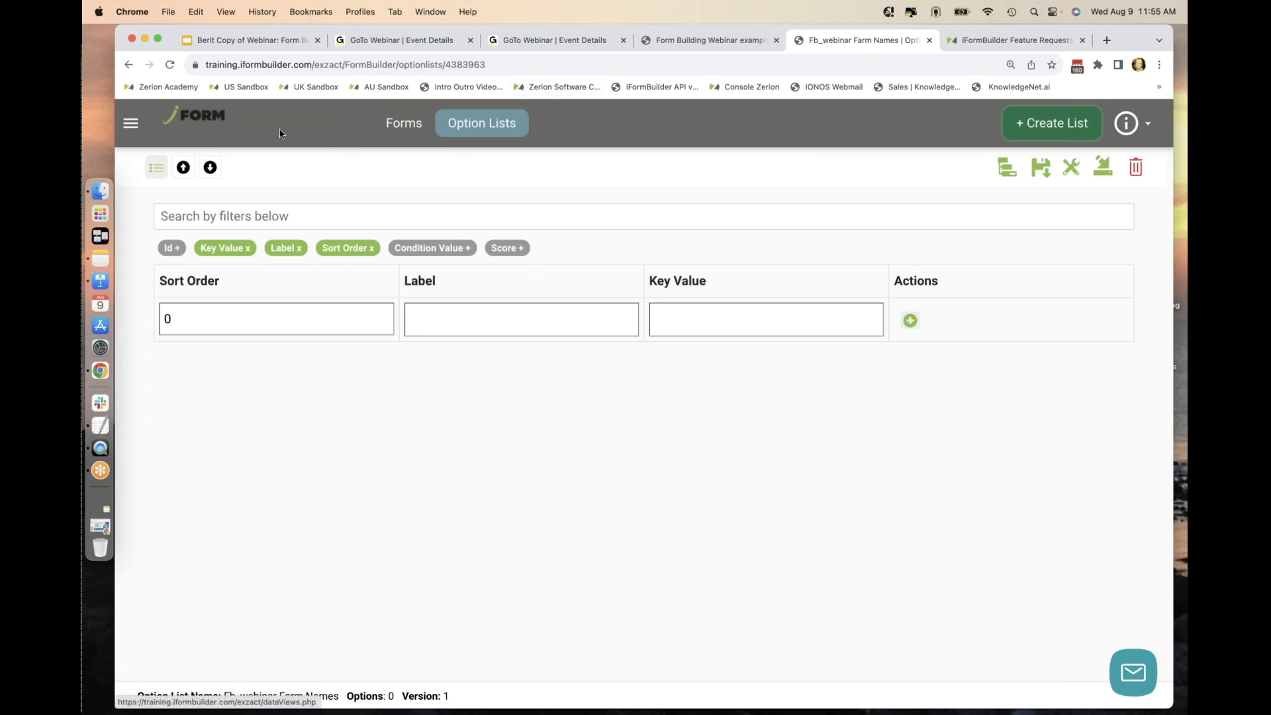
Try to bulk-upload the farm names from the Farm Names document as raw text into the new option list.
click(184, 168)
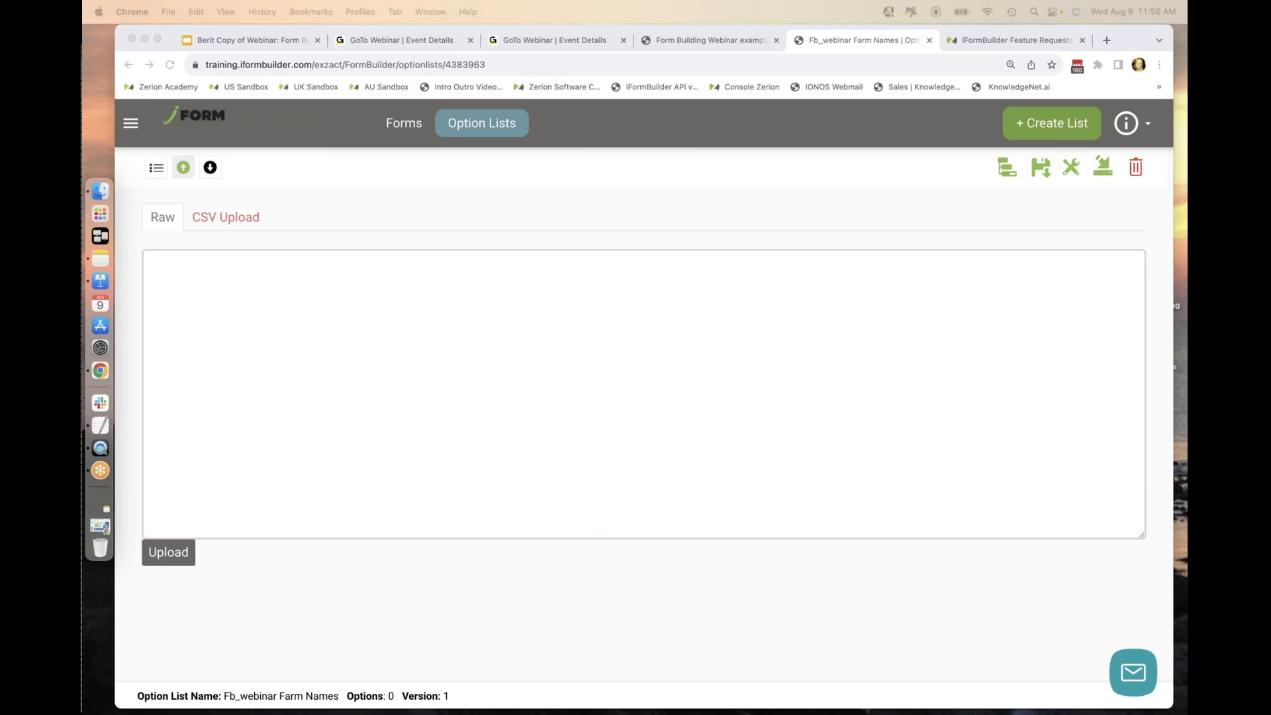
click(547, 373)
click(420, 311)
key(super+v)
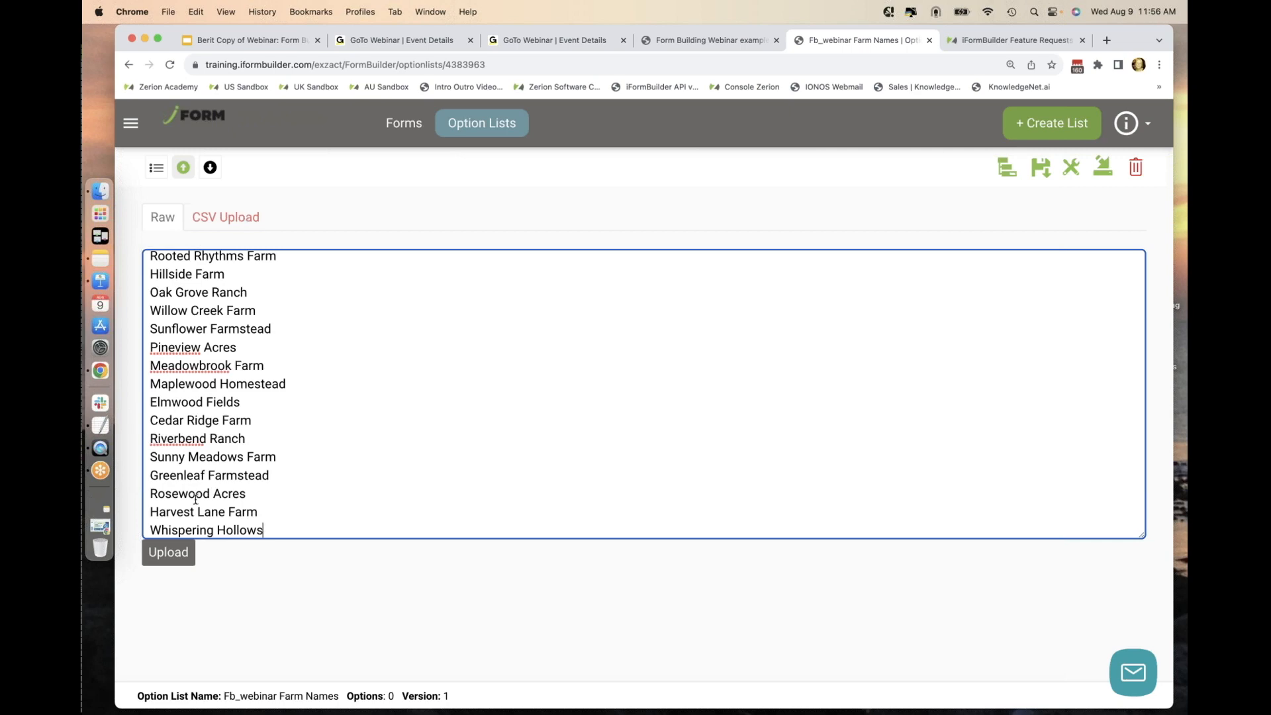
click(169, 556)
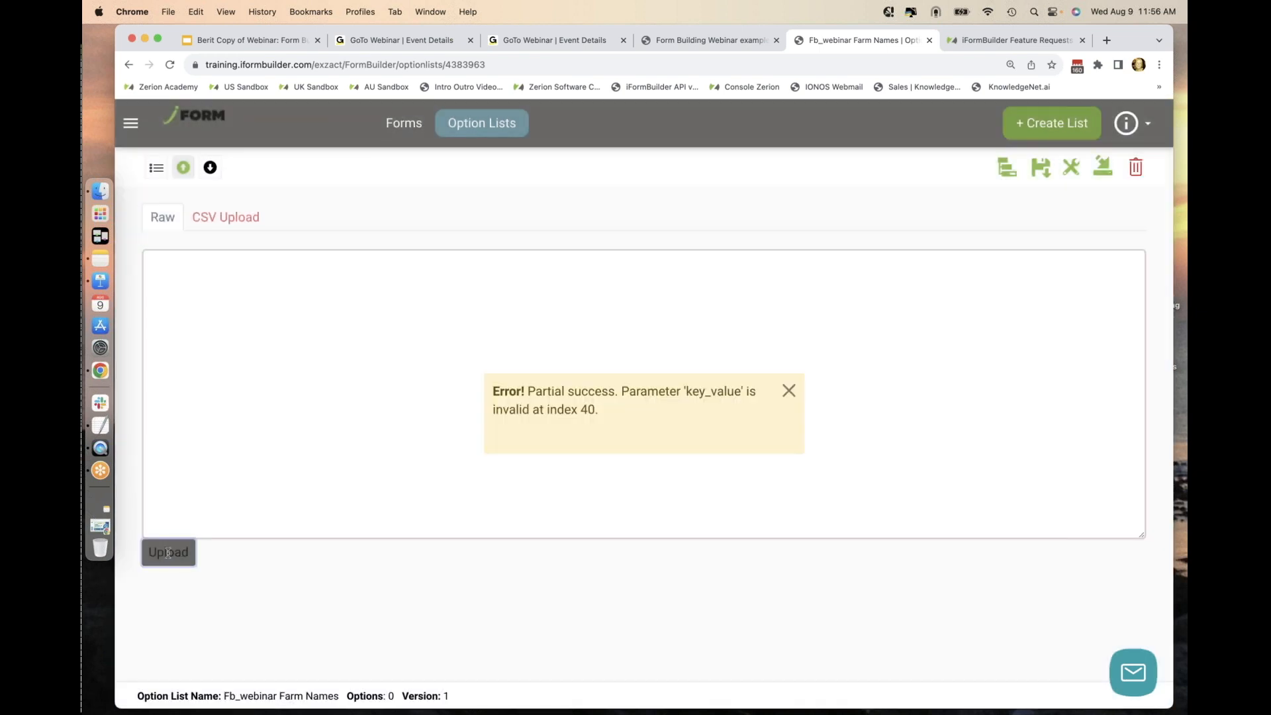
click(788, 398)
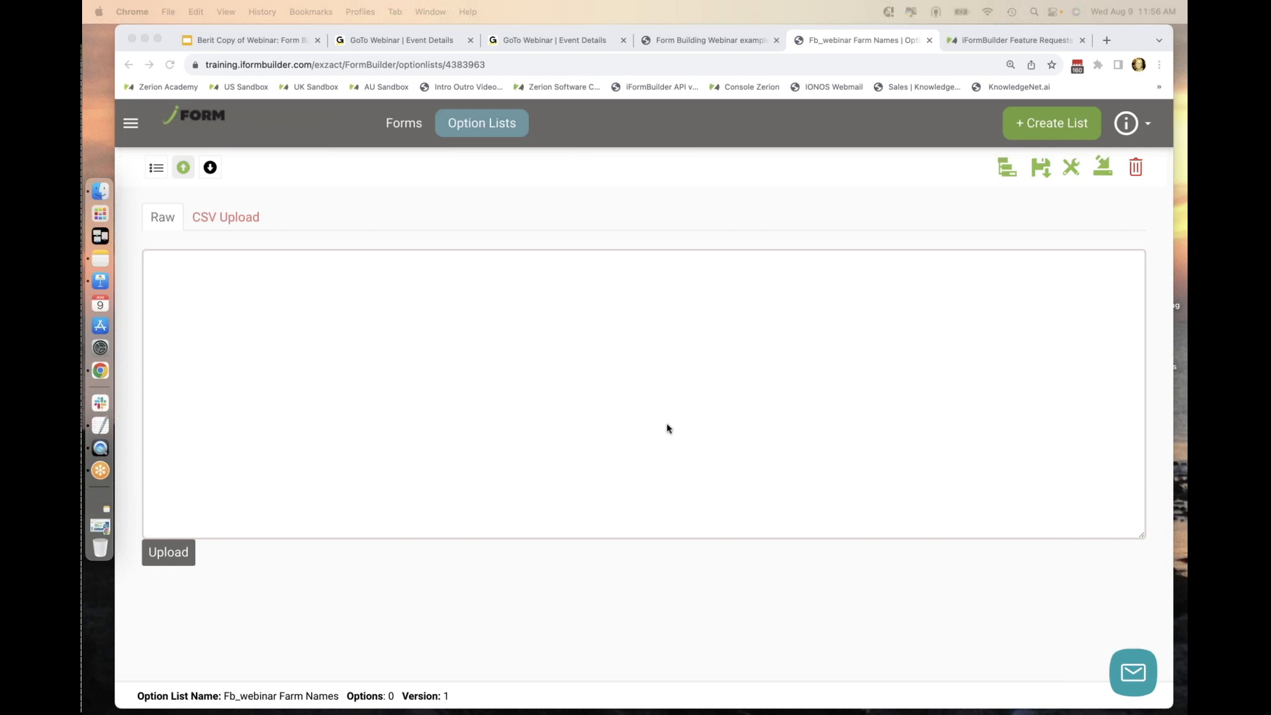
Try to upload the farm names from Harvest Haven Farm to Enchanted Meadows Farm as raw text into the option list.
click(329, 292)
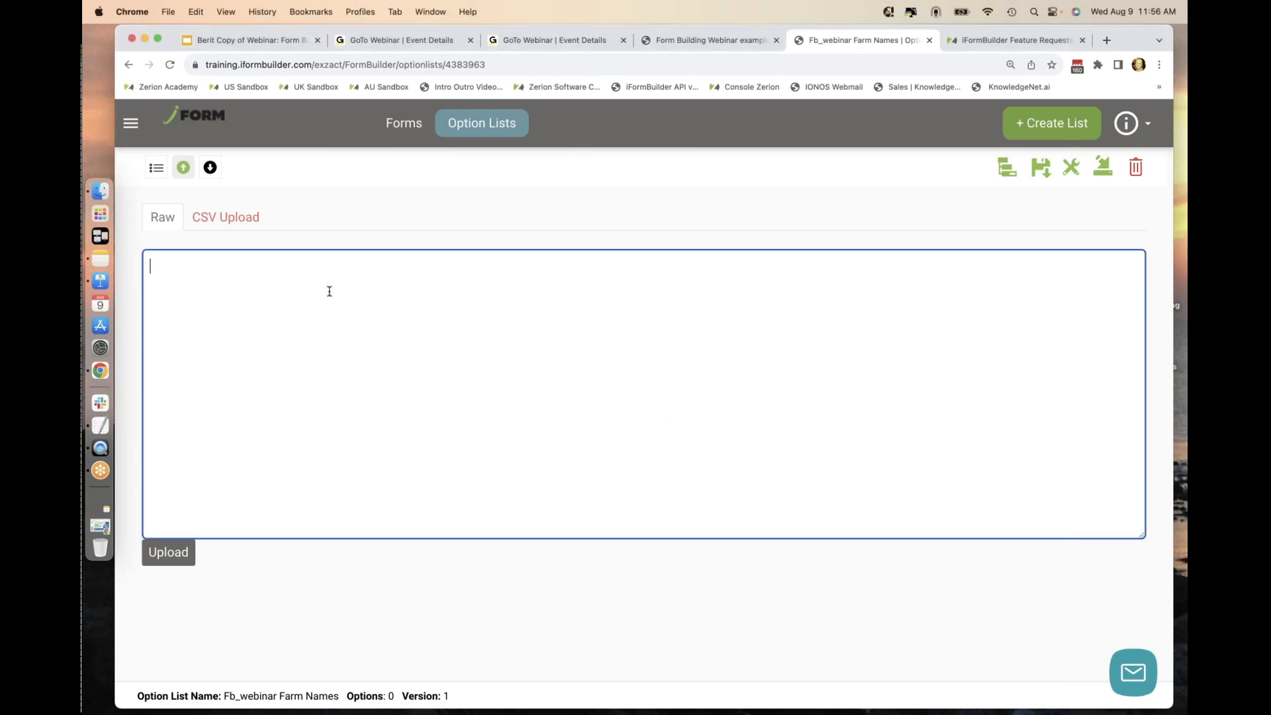
click(326, 289)
text(Harvest Haven Farm Green Acres Ranch Fields of Dreams Farm Sunny Side Acres Golden Harvest Farmstead Nature's Bounty Ranch Serenity Meadows Farm Whispering Pines Homestead Fresh Start Farms Rolling Hills Ranch Orchard View Farm Blue Sky Acres Happy Harvest Homestead Enchanted Meadows Farm)
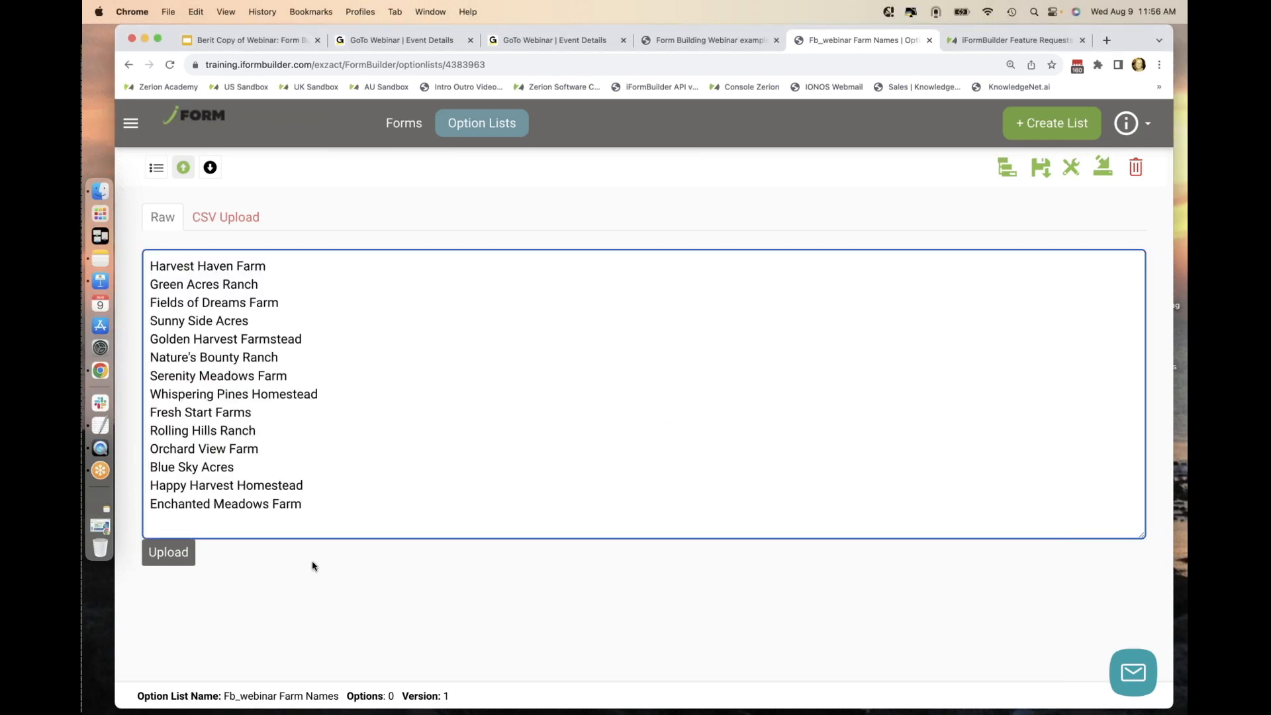
click(177, 560)
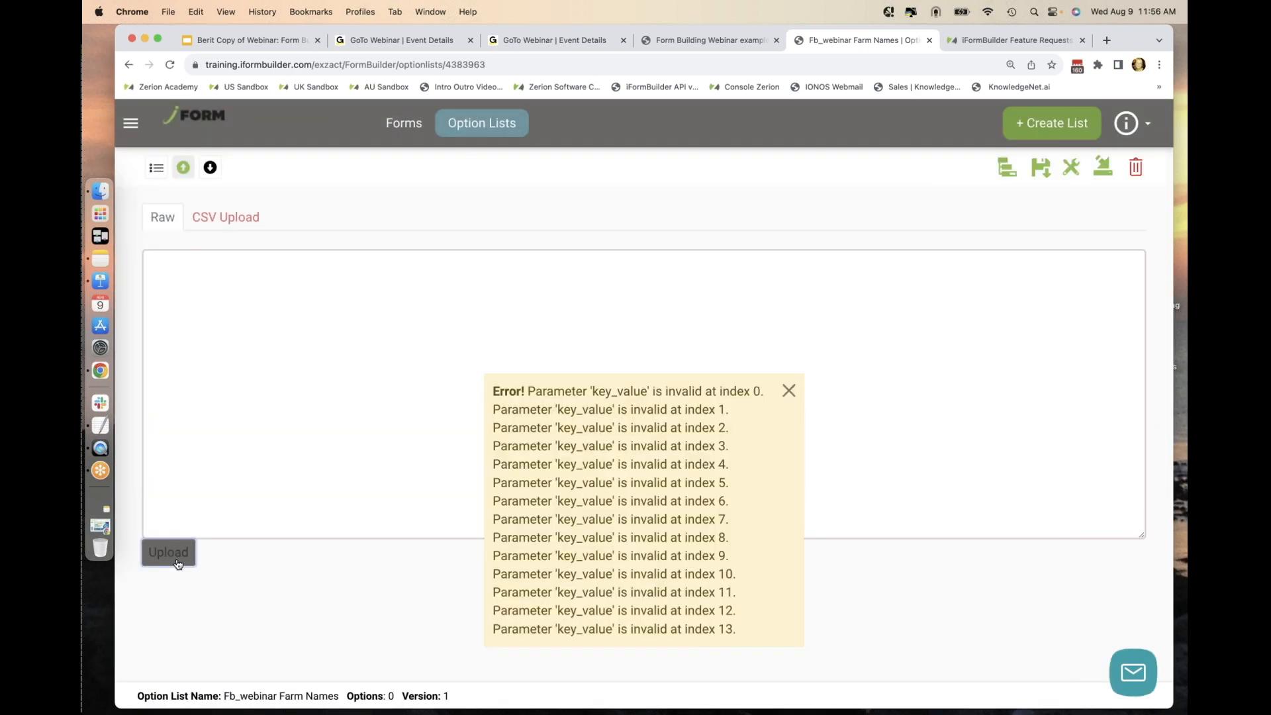
click(789, 391)
Reload the entries of the Fb_webinar Farm Names option list and review the uploaded farm labels and key values.
click(153, 168)
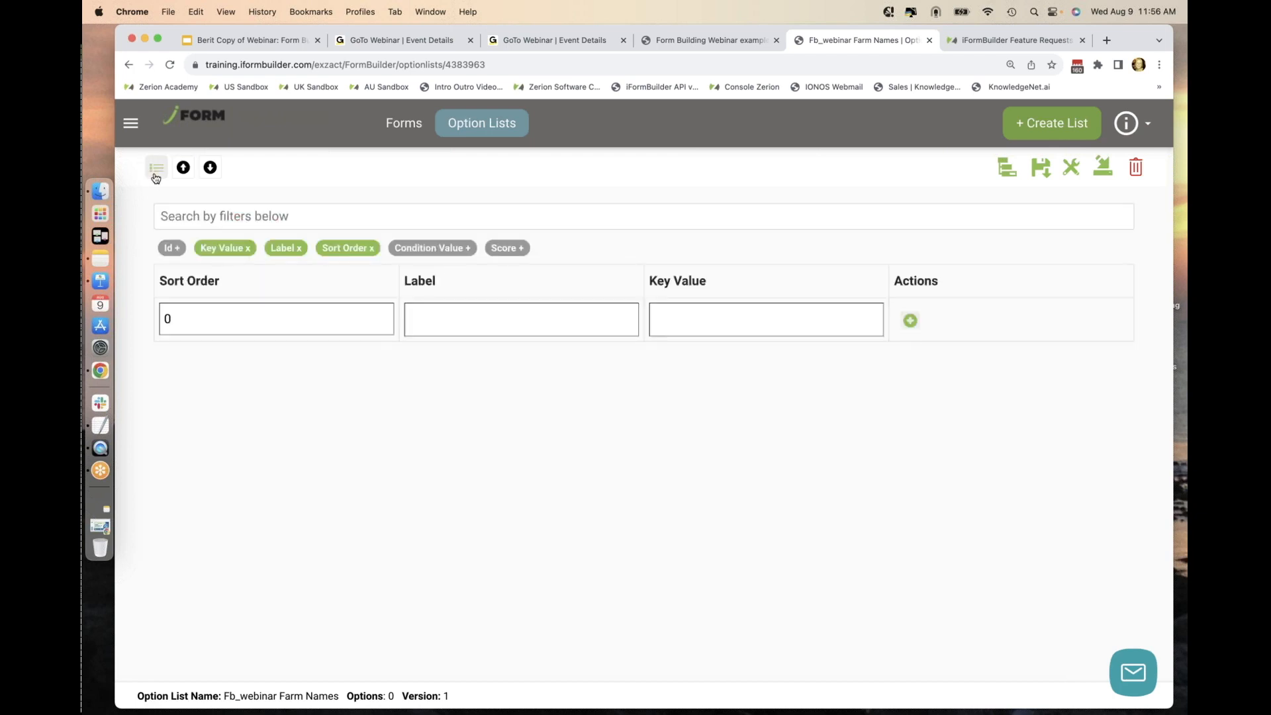
click(170, 65)
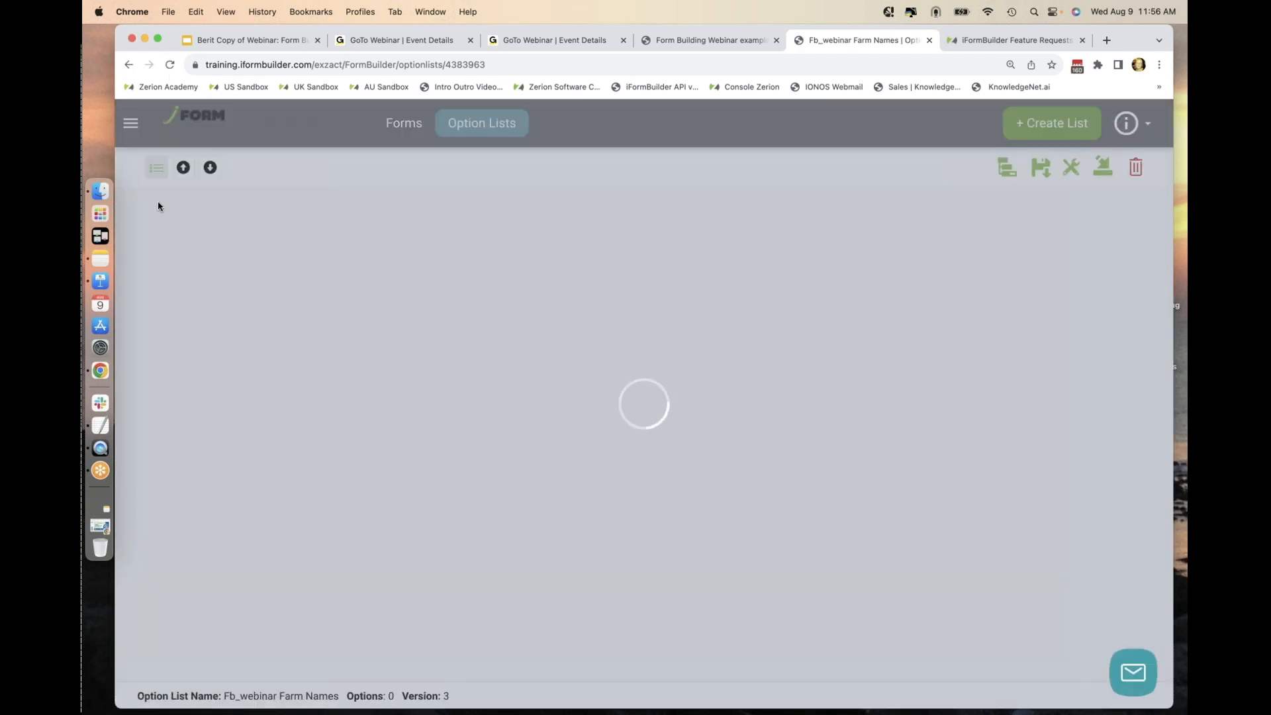
scroll(500, 559, down, 15)
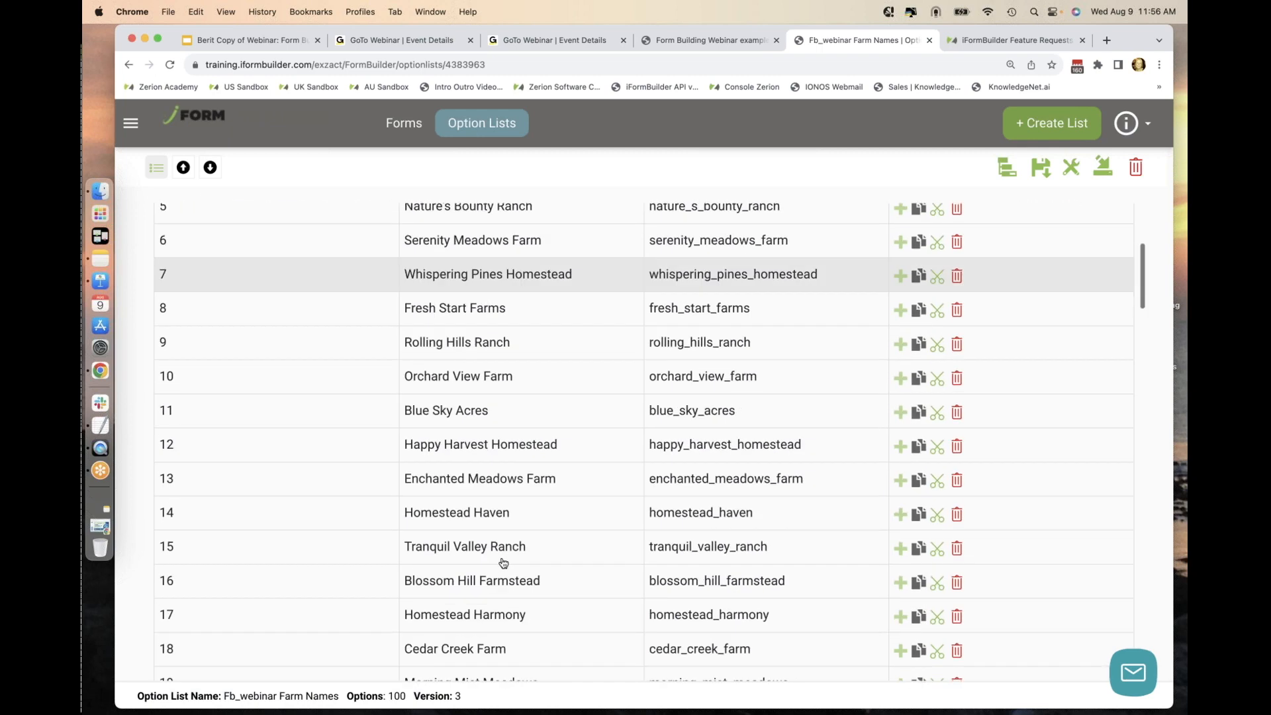
scroll(504, 563, down, 2)
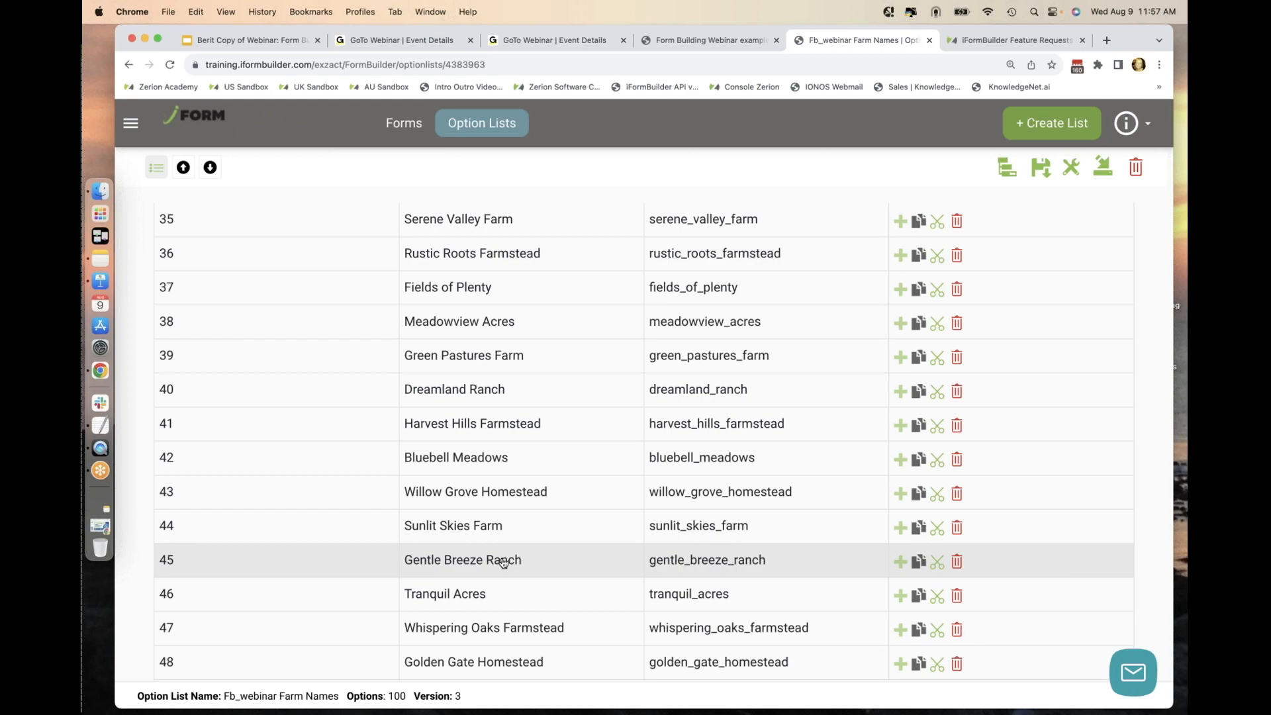
scroll(503, 562, down, 12)
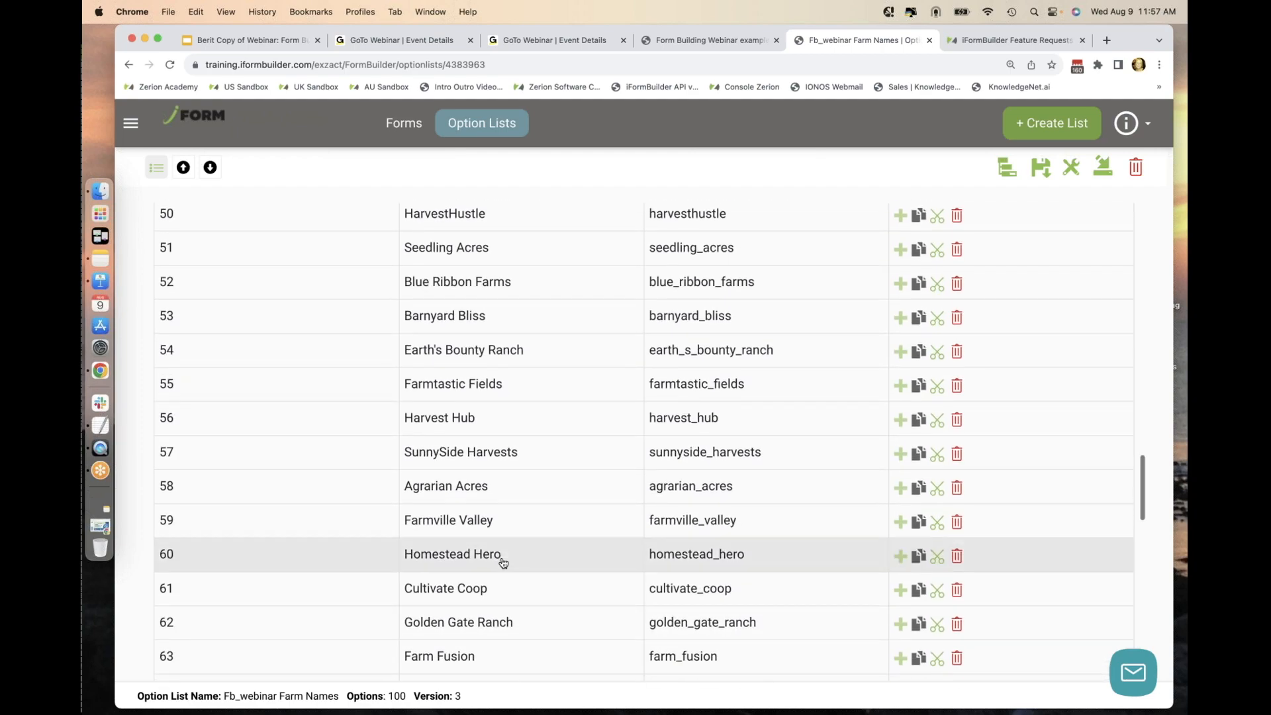
scroll(503, 562, up, 20)
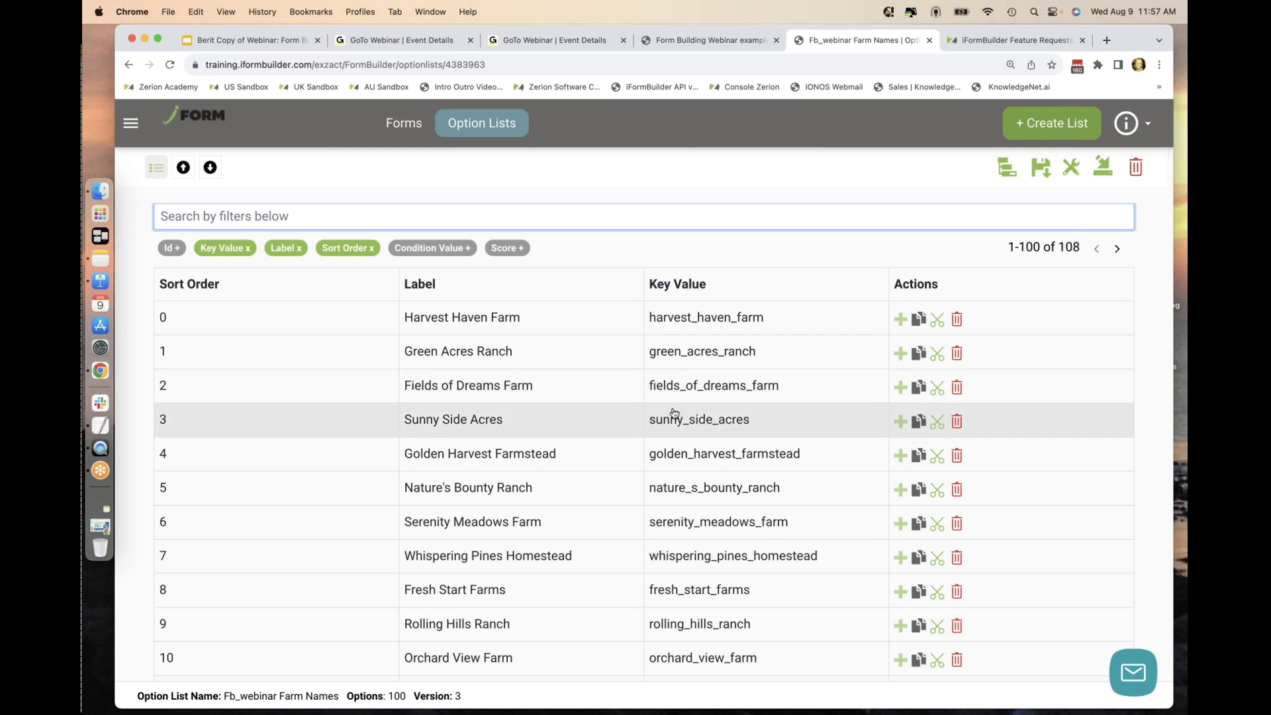
scroll(606, 412, down, 2)
scroll(608, 417, up, 2)
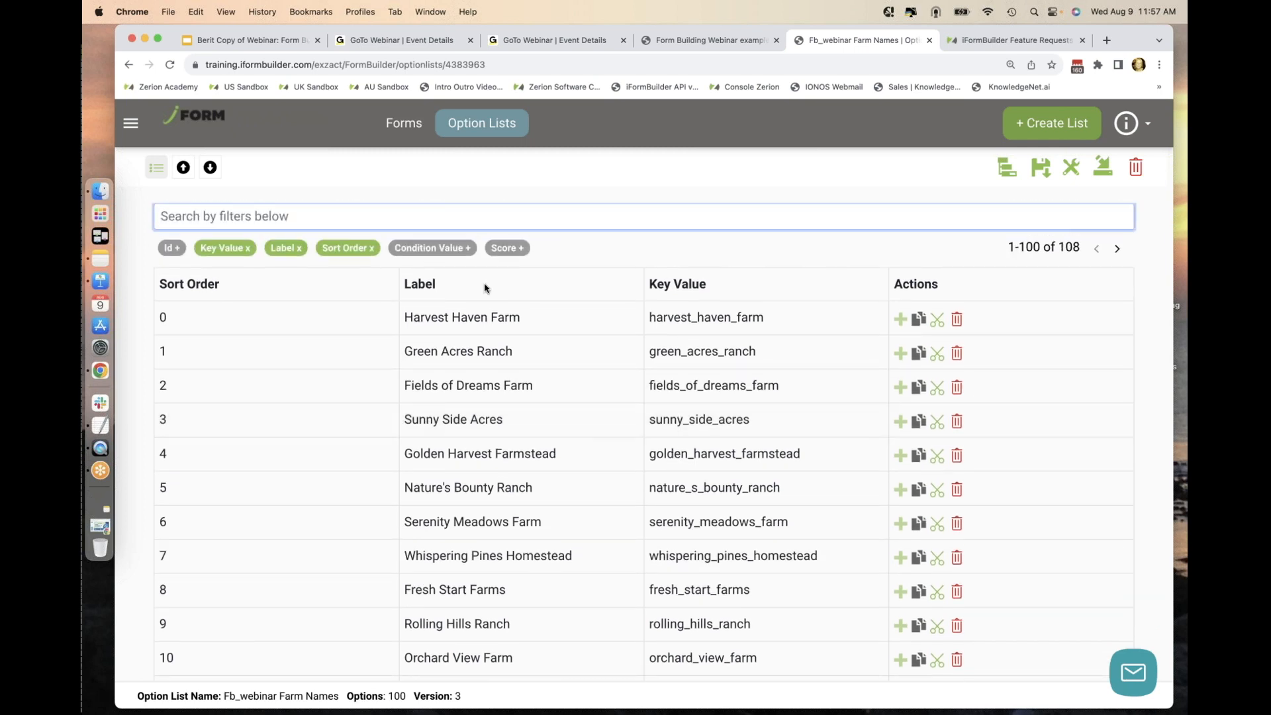
Show the Condition Value column, set the key value of Nature's Bounty Ranch to natures_bounty_ranch, and save the option list.
click(431, 257)
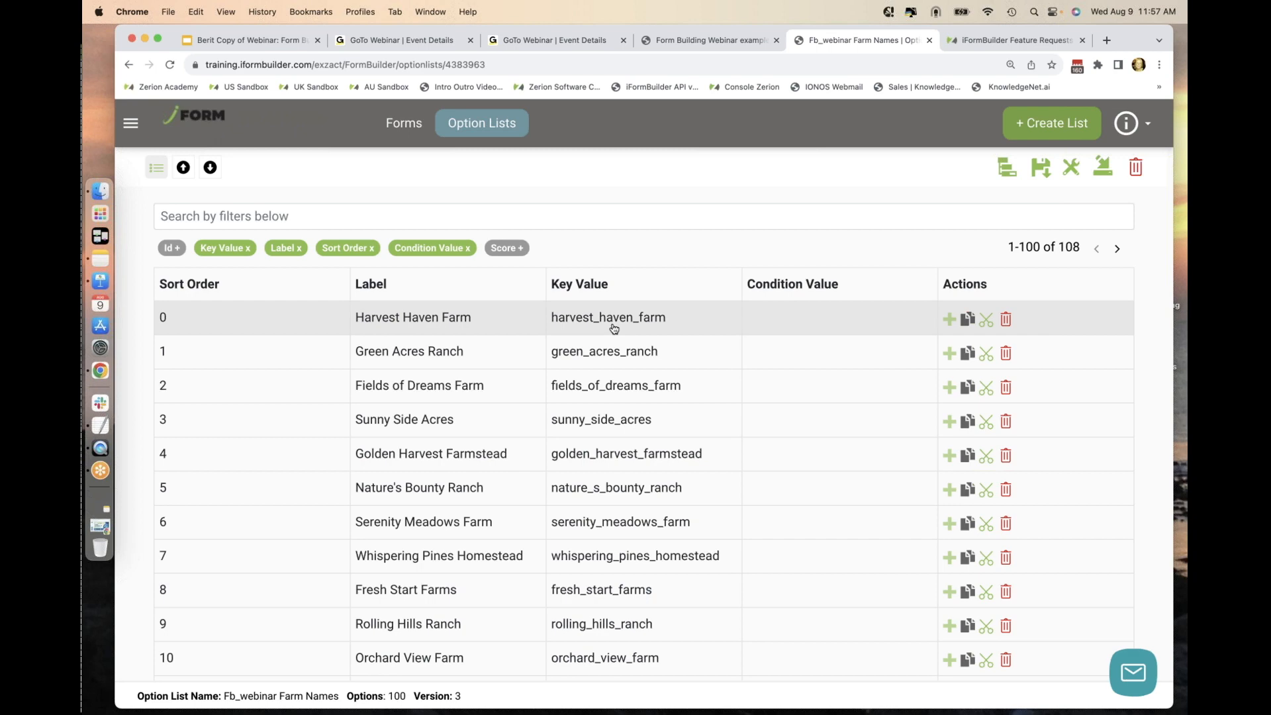
scroll(614, 327, down, 5)
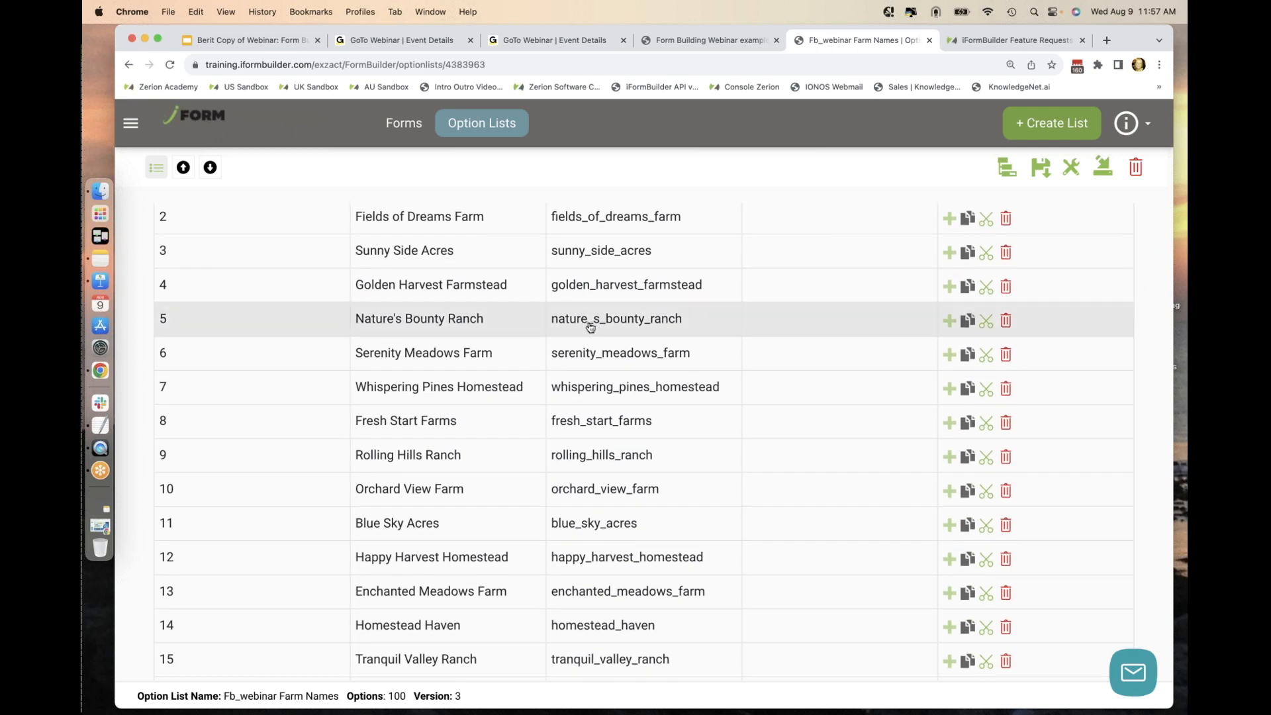
click(593, 324)
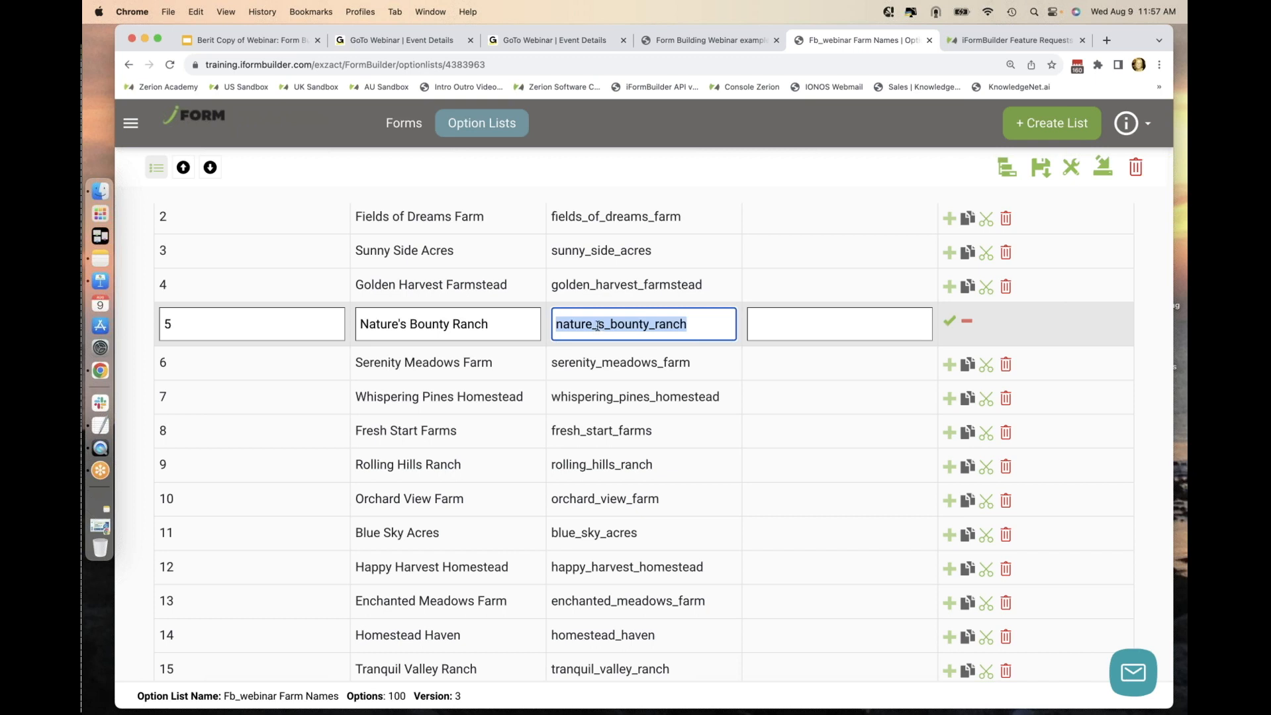
click(597, 325)
key(BackSpace)
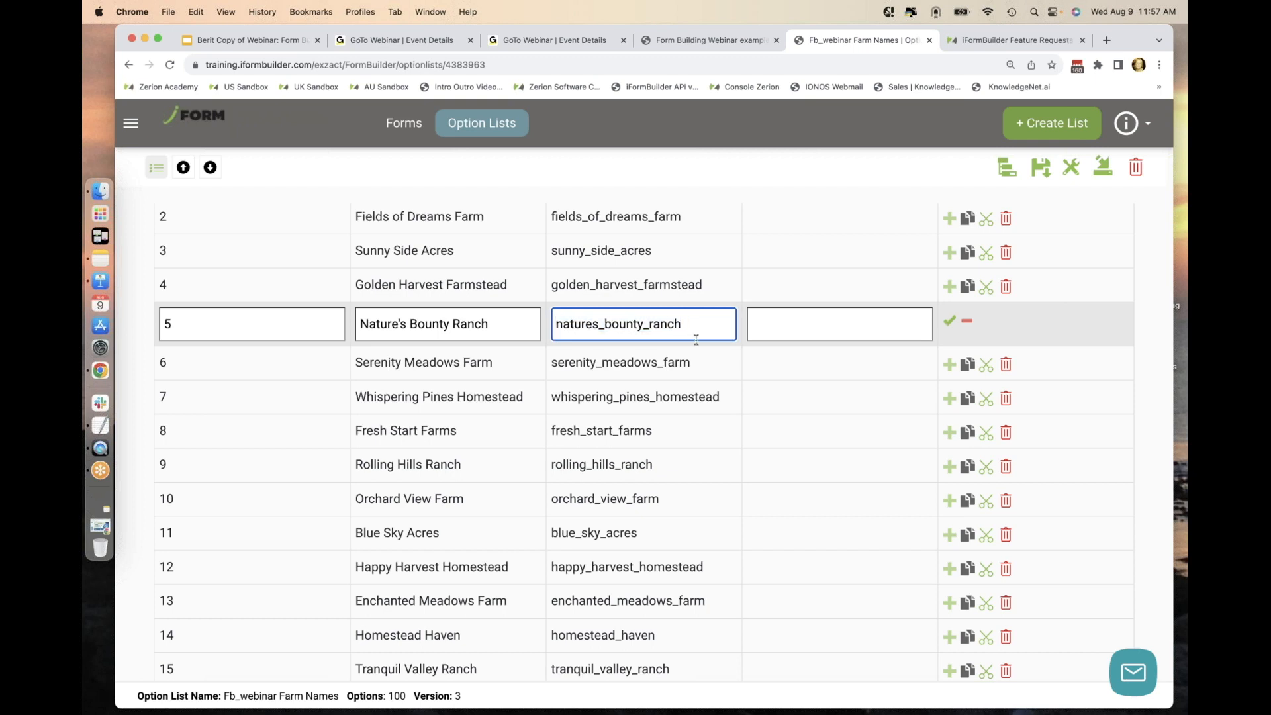
click(950, 323)
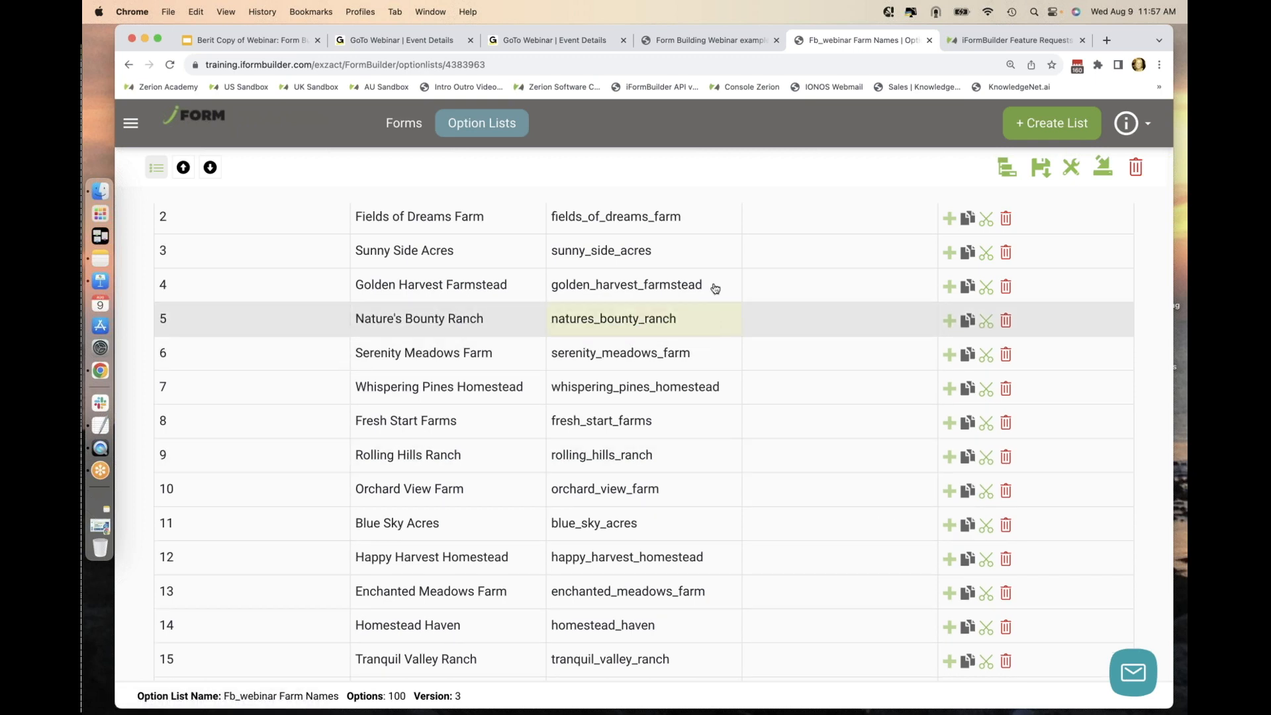
click(1040, 169)
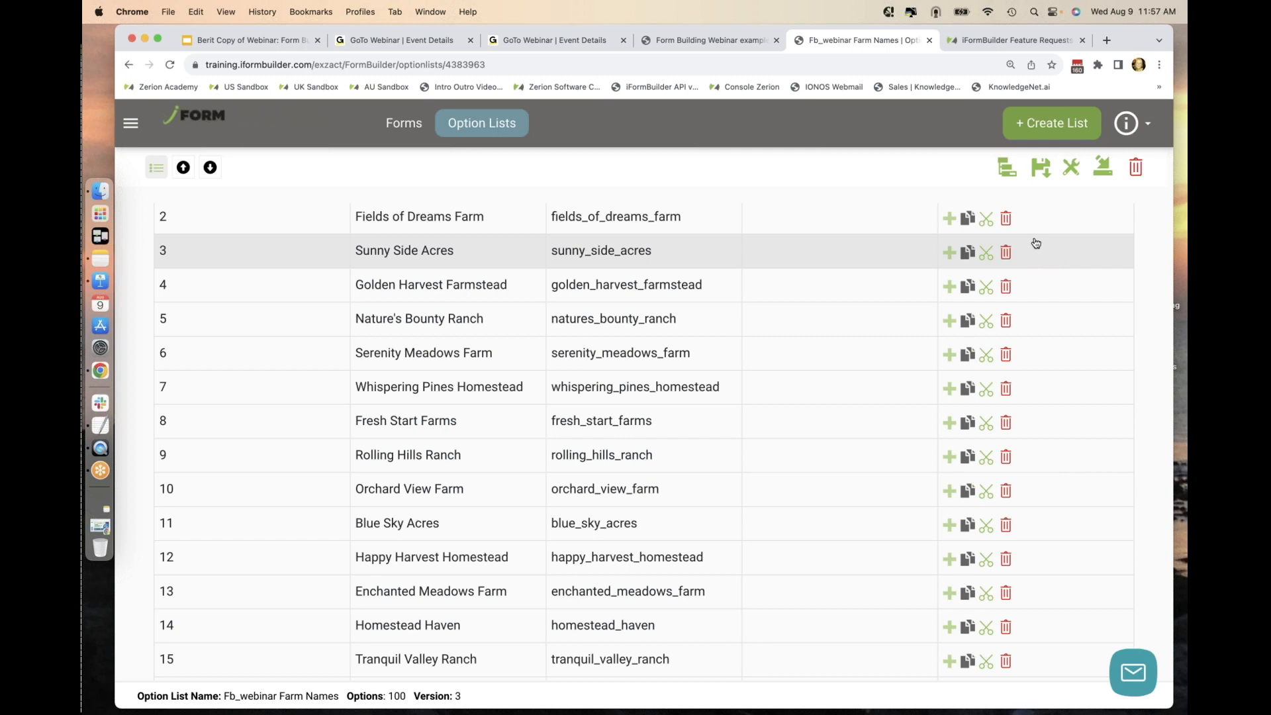
Assign the Fb_webinar Farm Names option list to the Farm Names Pick-List element of the form fb_webinar_ex_2023_p.
click(690, 36)
scroll(489, 564, down, 1)
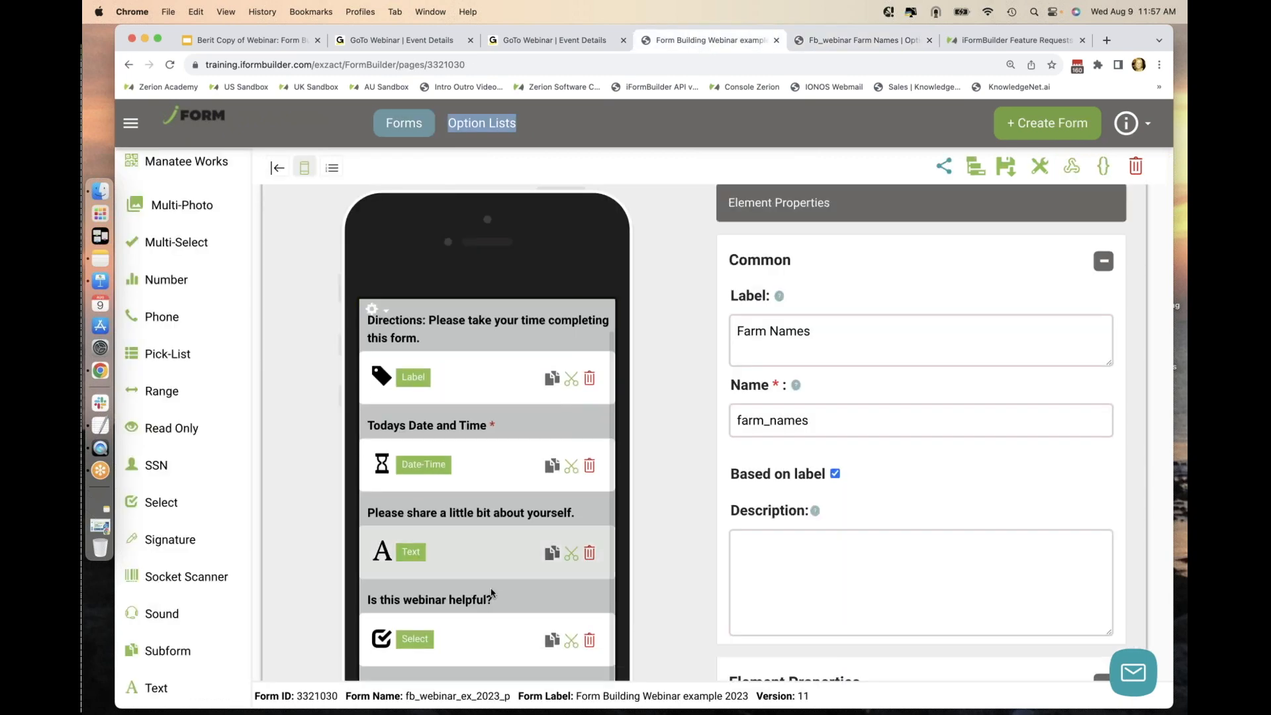
scroll(489, 564, down, 5)
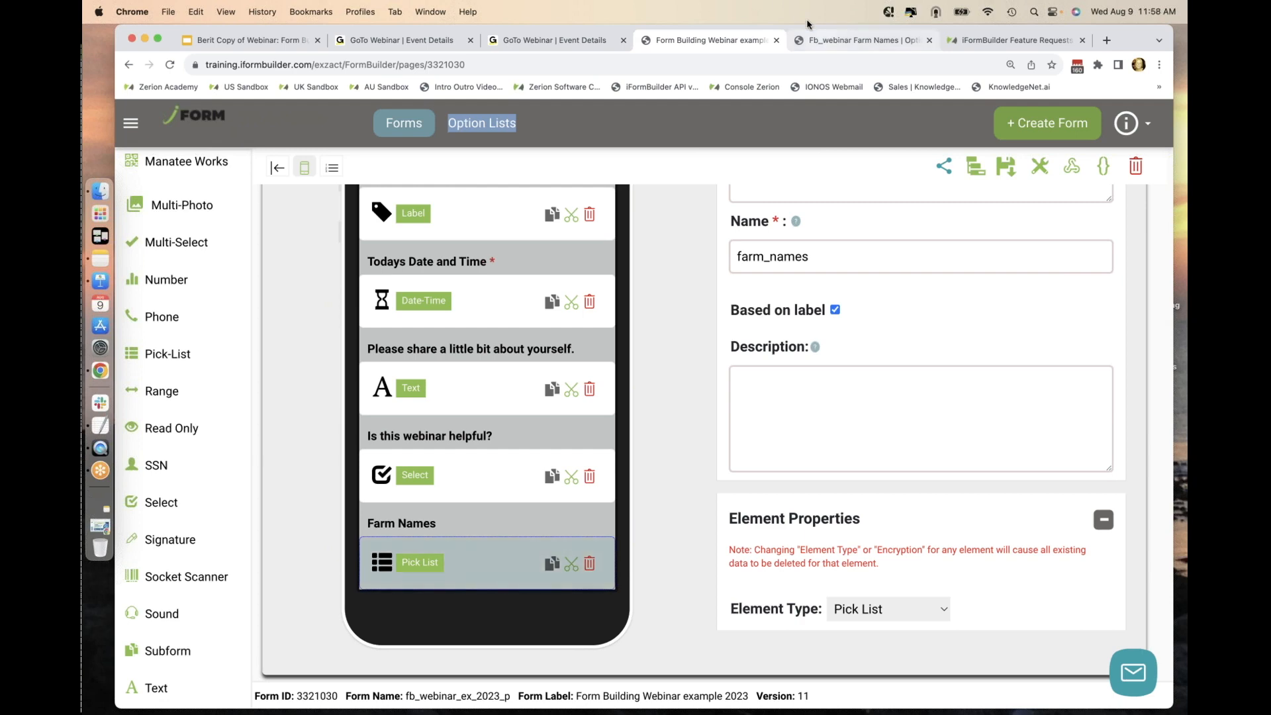
click(827, 39)
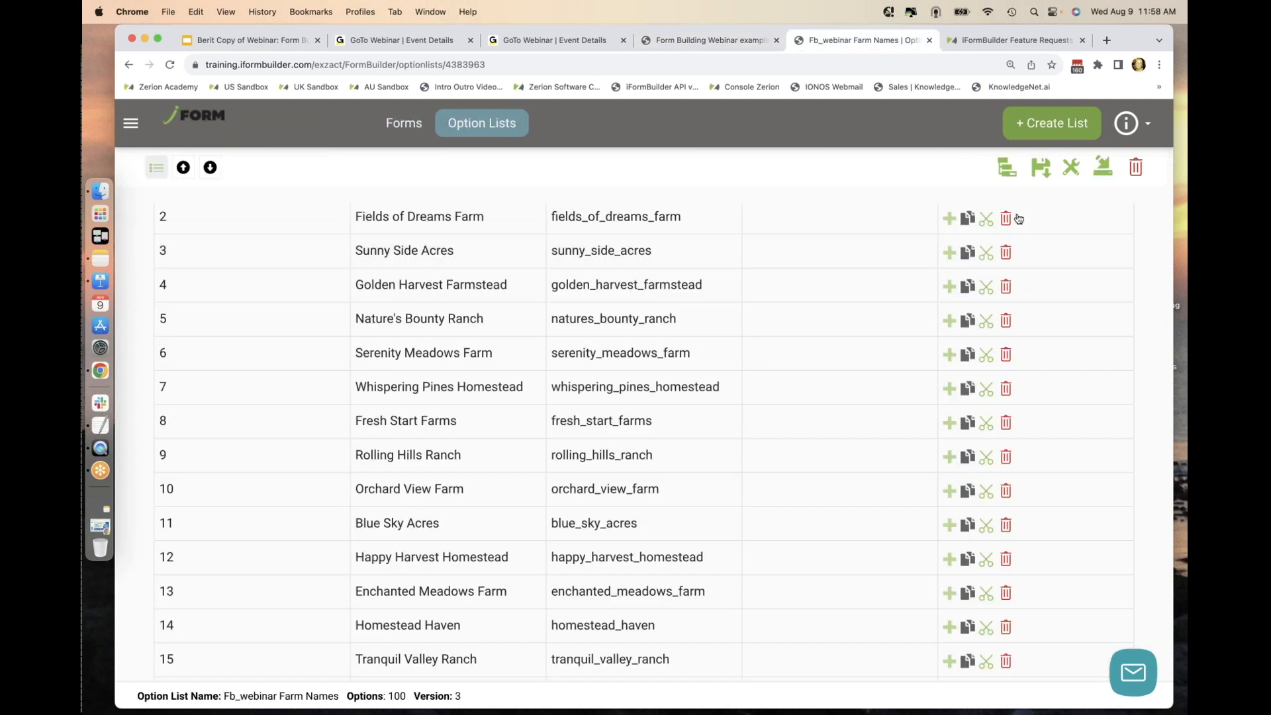
click(1102, 169)
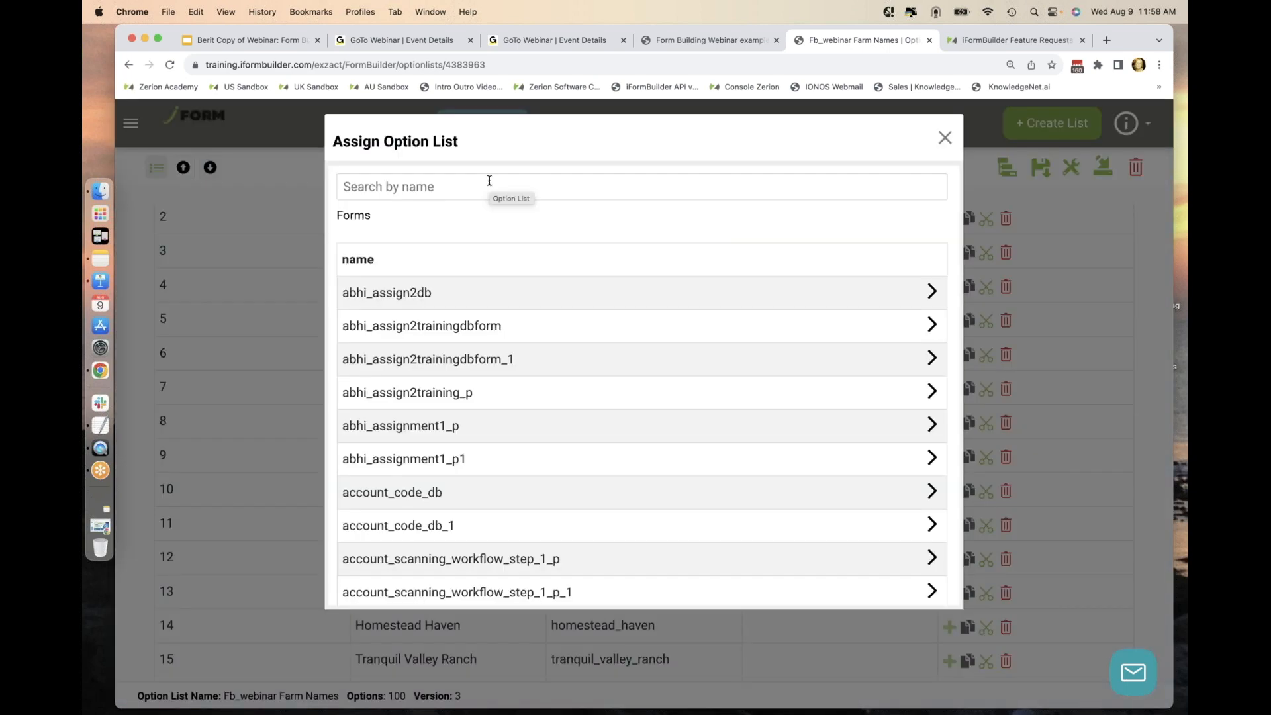
click(489, 181)
text(fb)
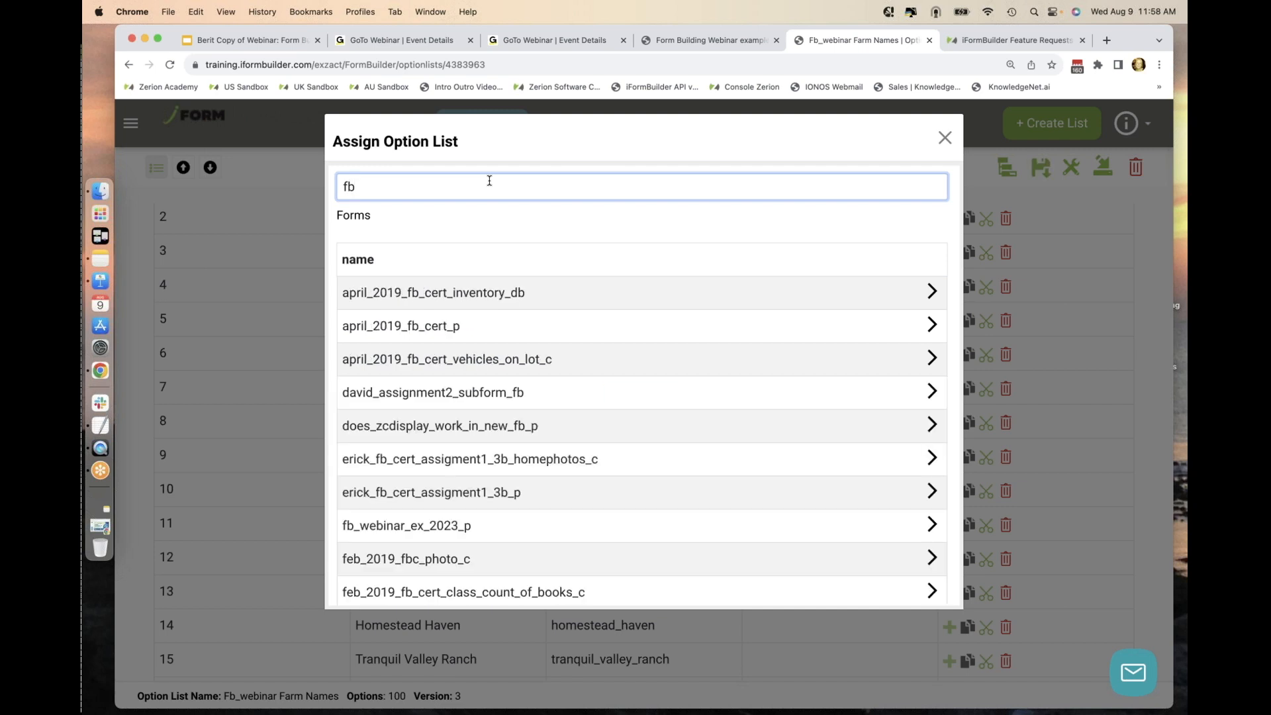
text(_web)
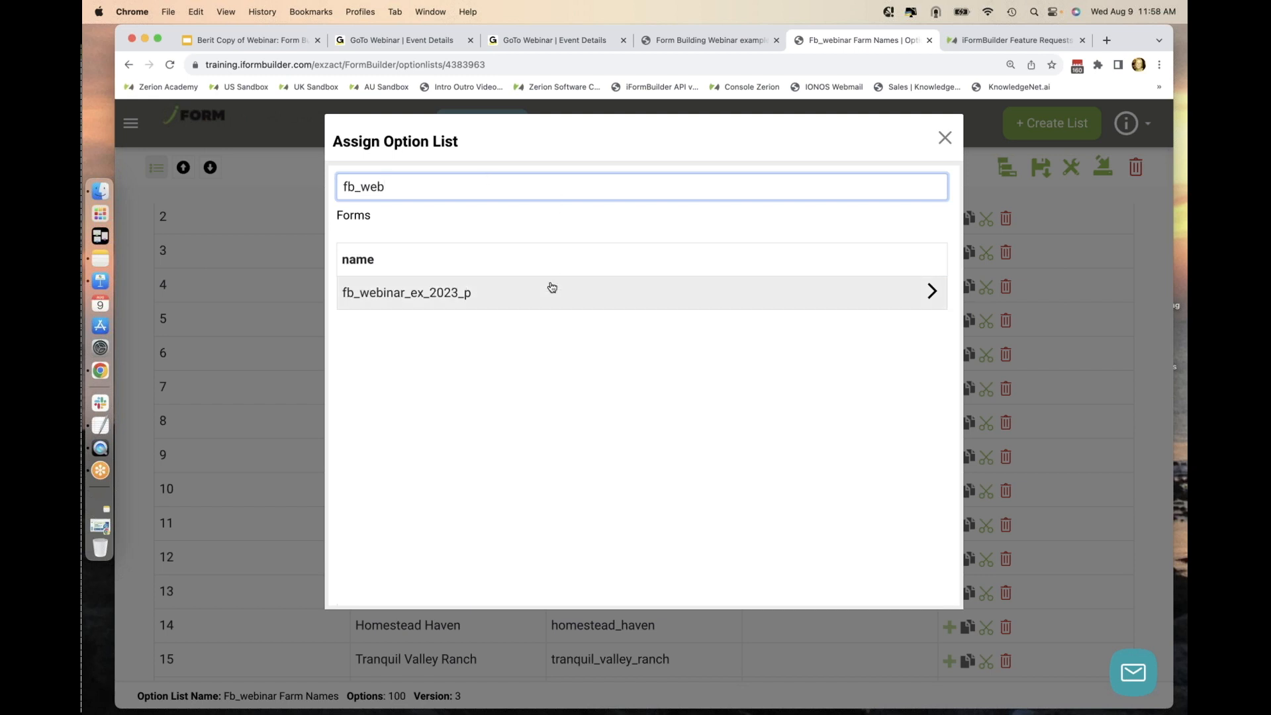
click(556, 295)
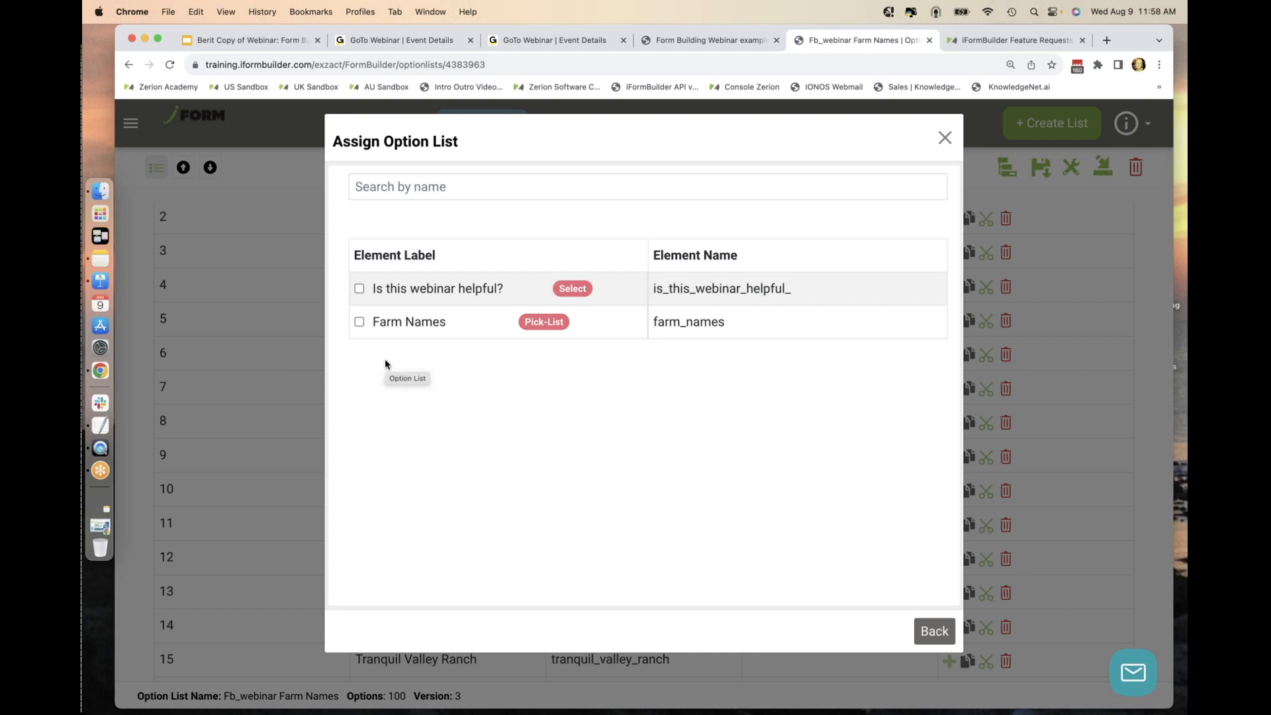
click(359, 322)
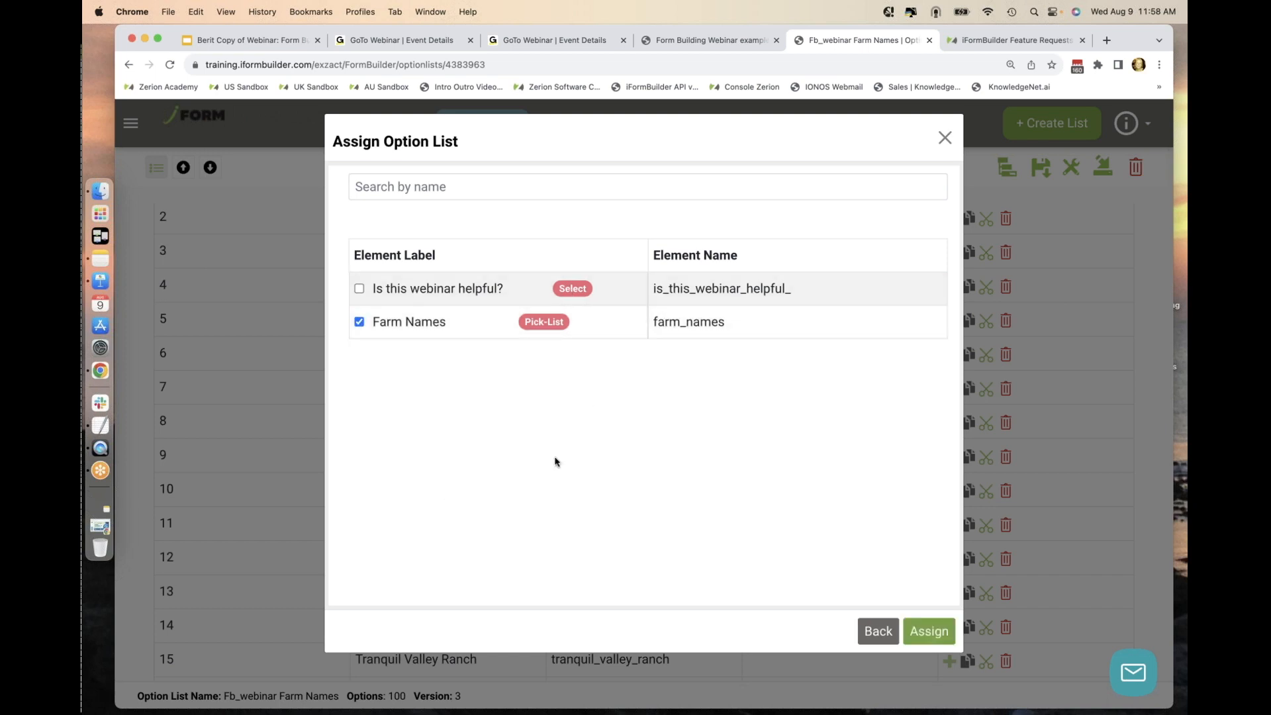
click(929, 632)
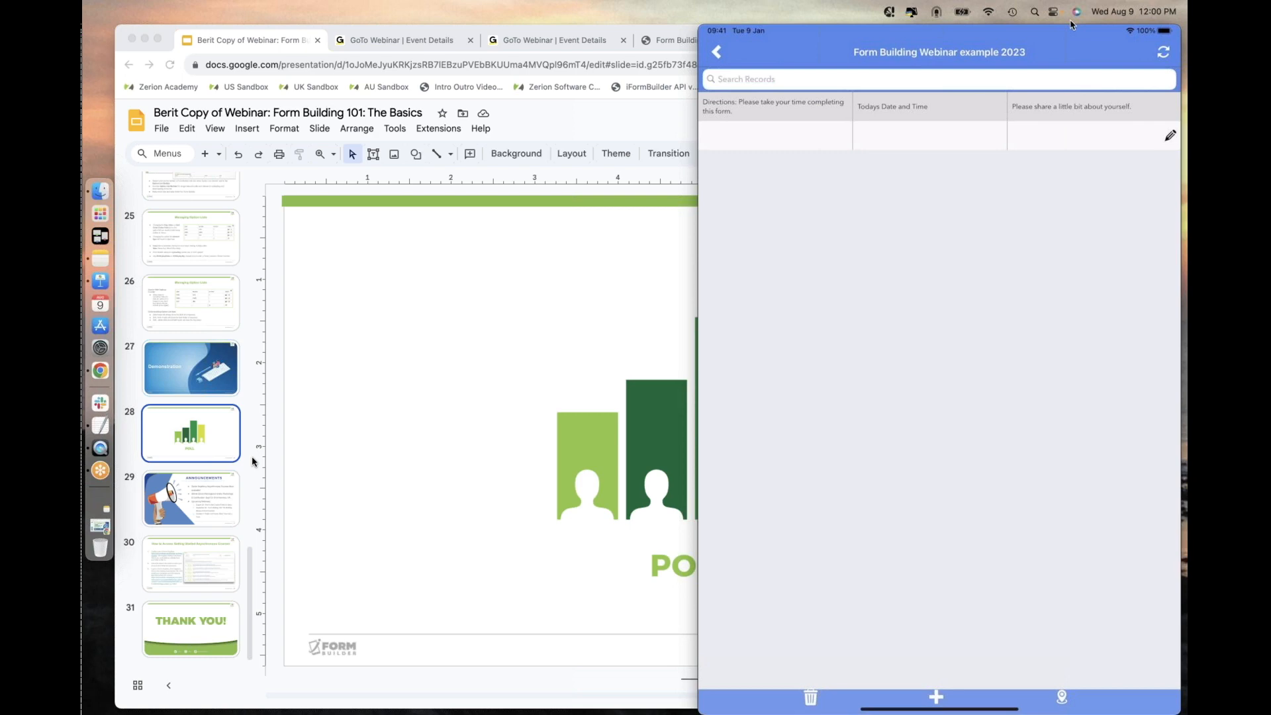
Move the mirrored iPad window aside and browse the posts on the iFormBuilder Feature Requests community page.
drag(1073, 24, 948, 15)
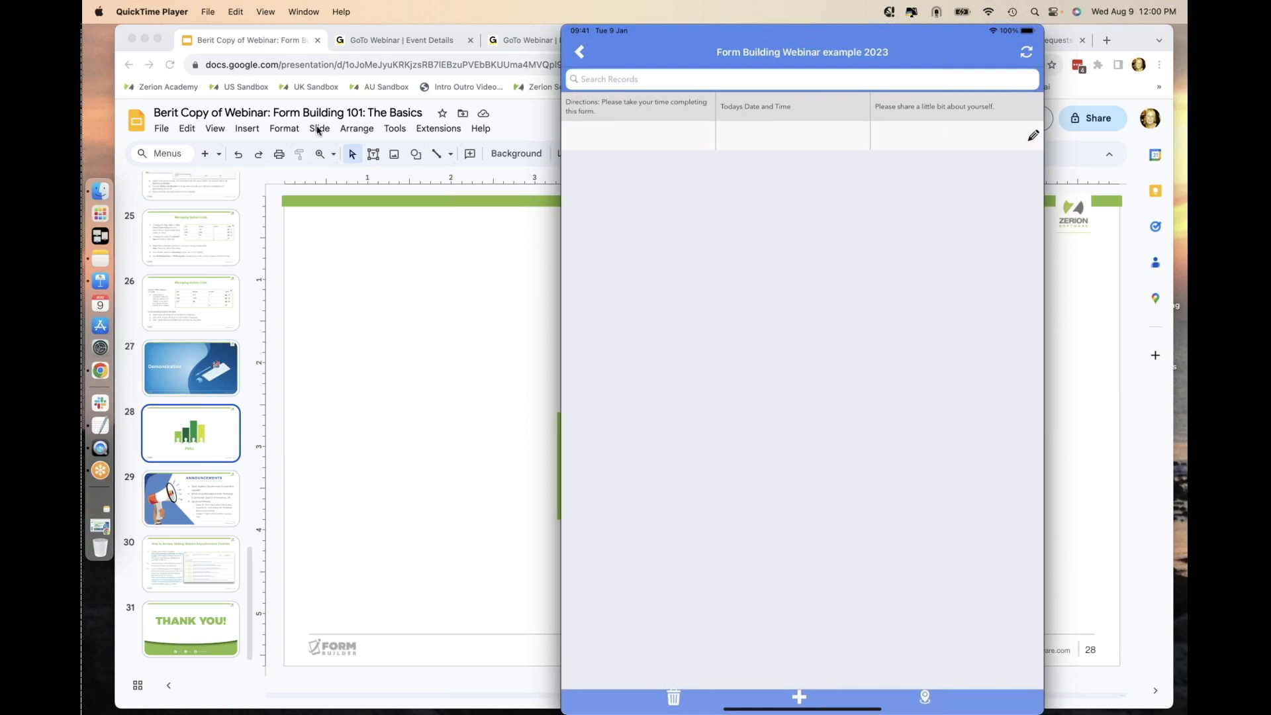
drag(953, 36, 916, 63)
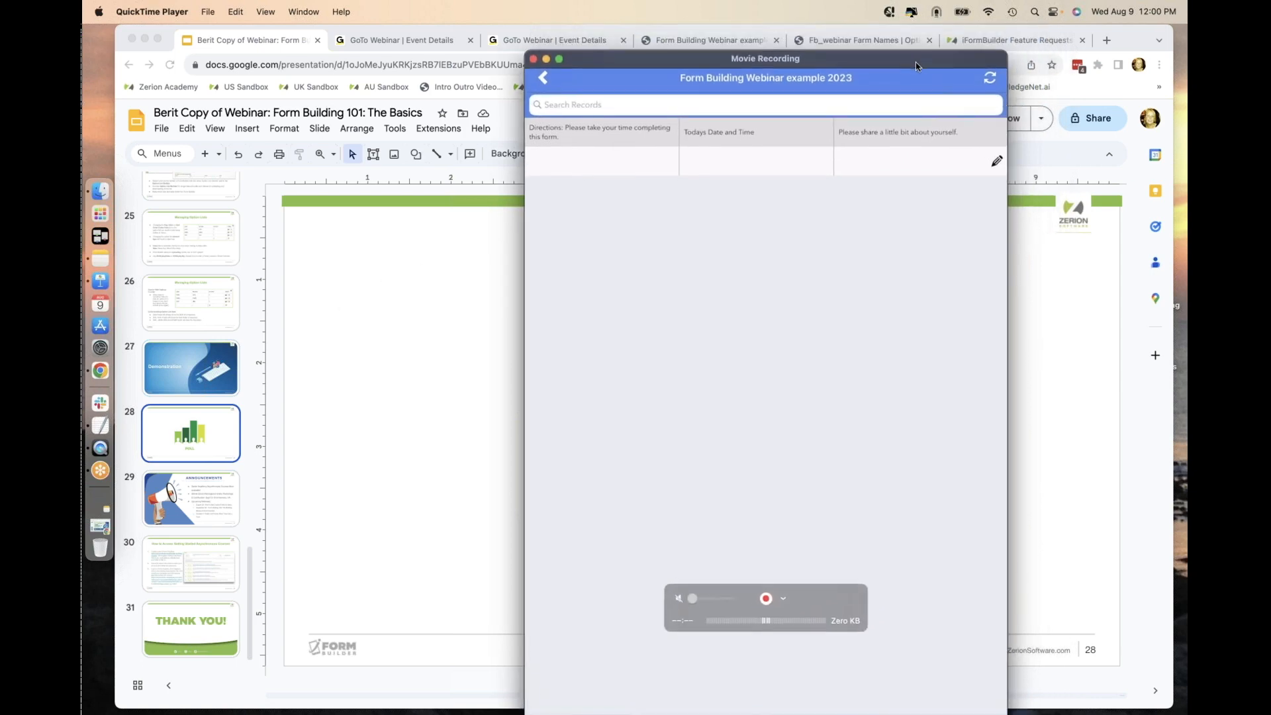
click(1043, 41)
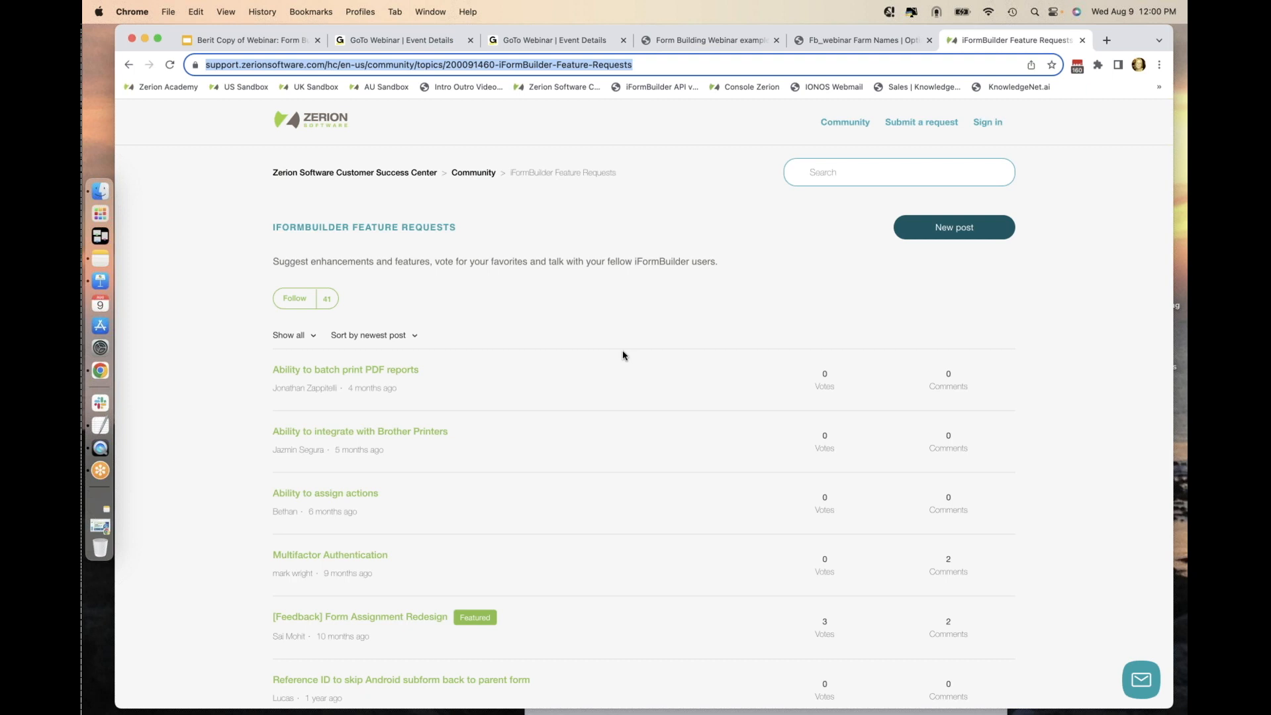
scroll(519, 239, down, 5)
scroll(519, 239, down, 10)
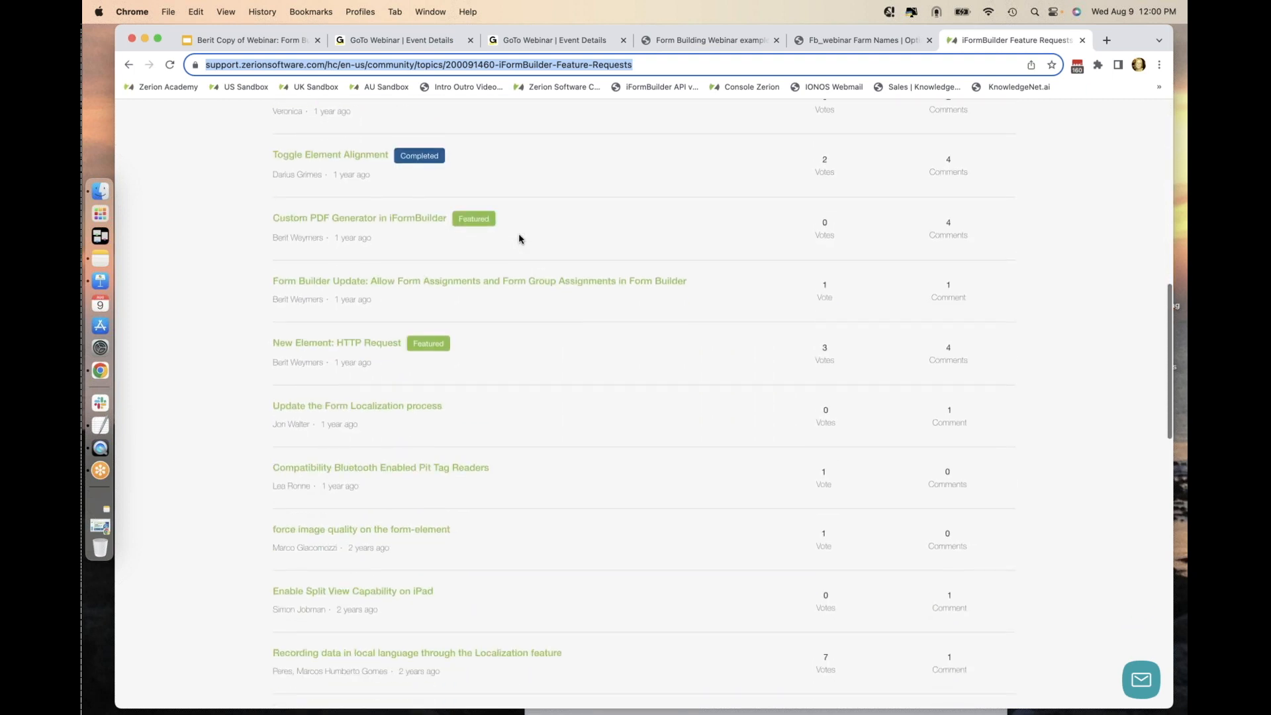
scroll(519, 239, down, 2)
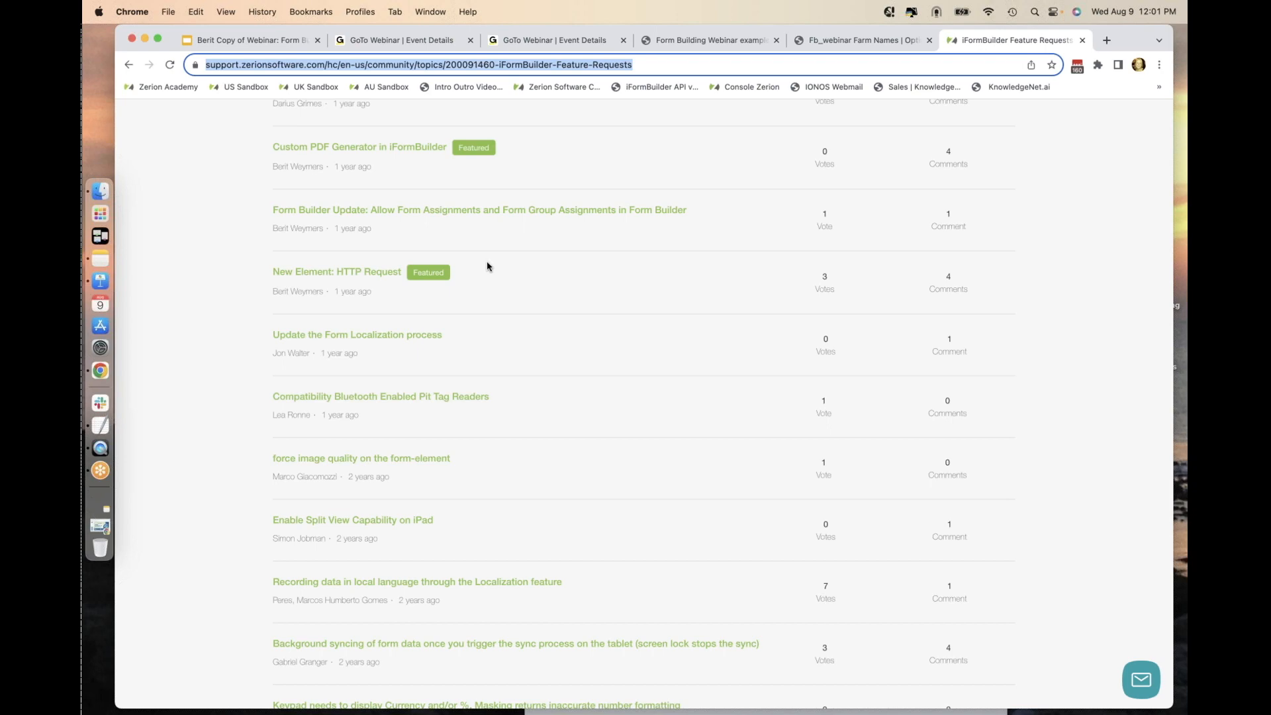
Switch to the webinar slides, lower the browser window, and bring the mirrored iPad form in QuickTime Player to the front.
click(100, 528)
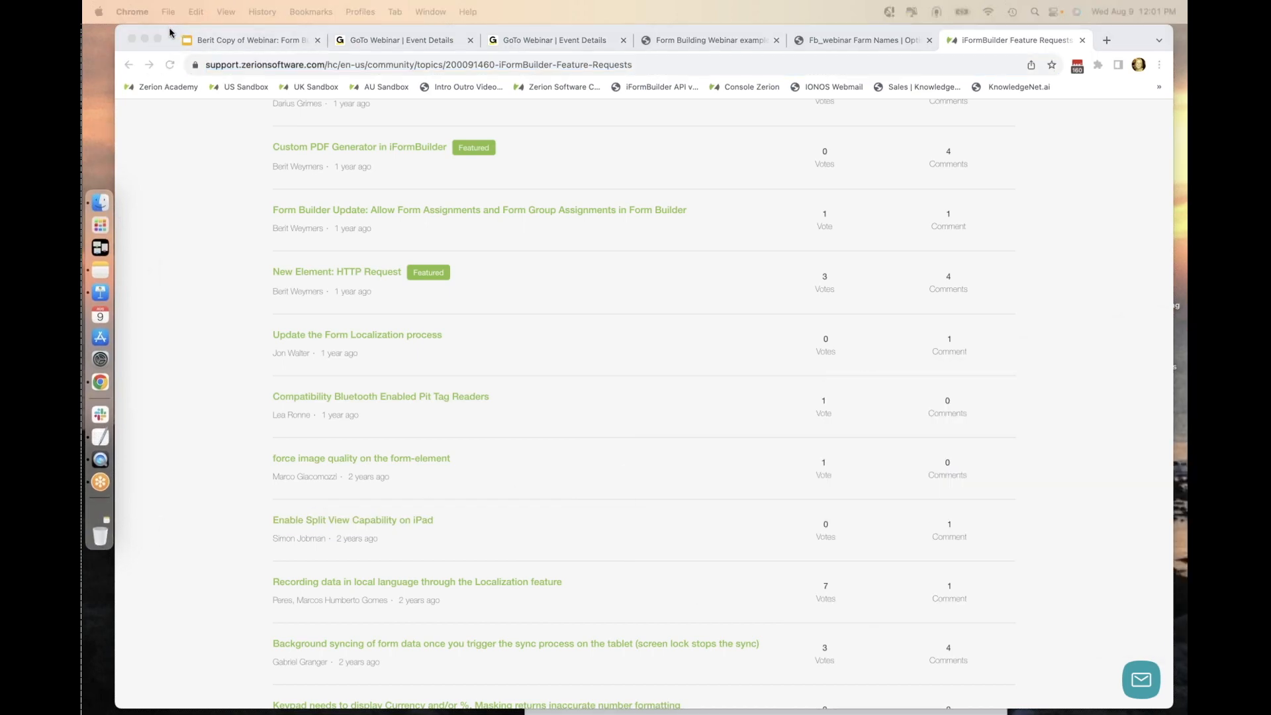
click(222, 43)
drag(176, 31, 177, 83)
click(613, 61)
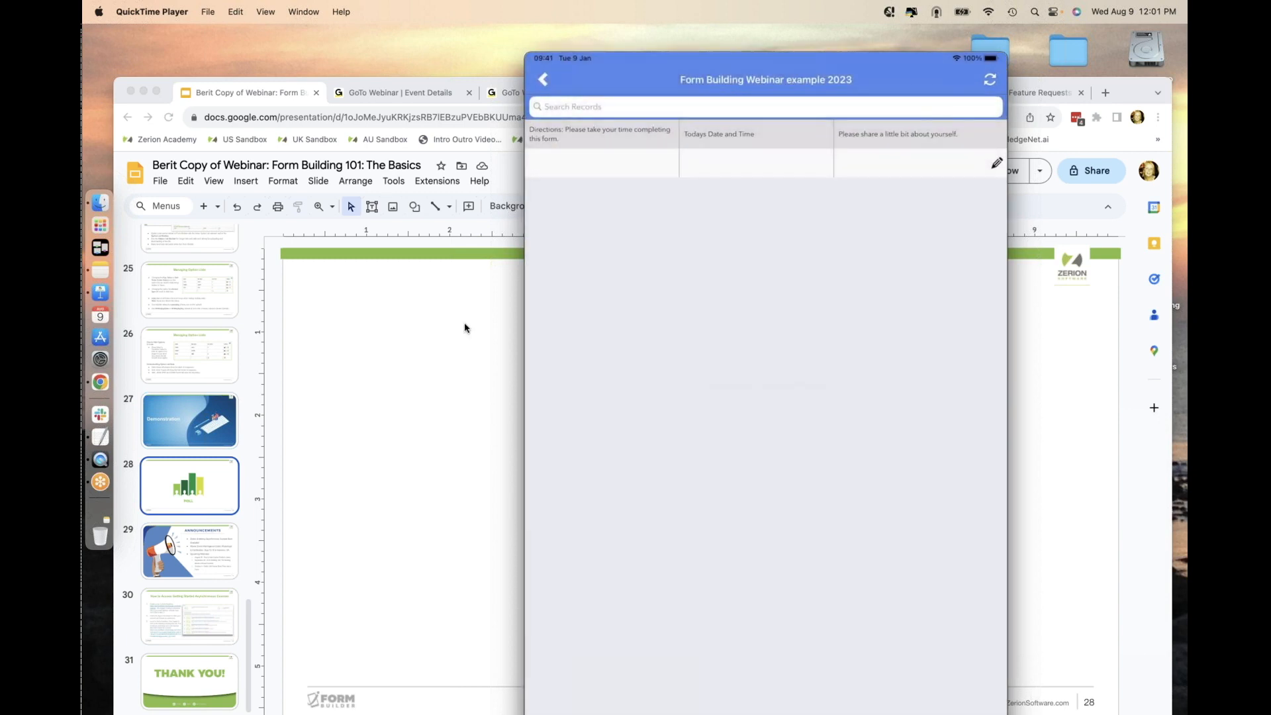
mouse_move(697, 317)
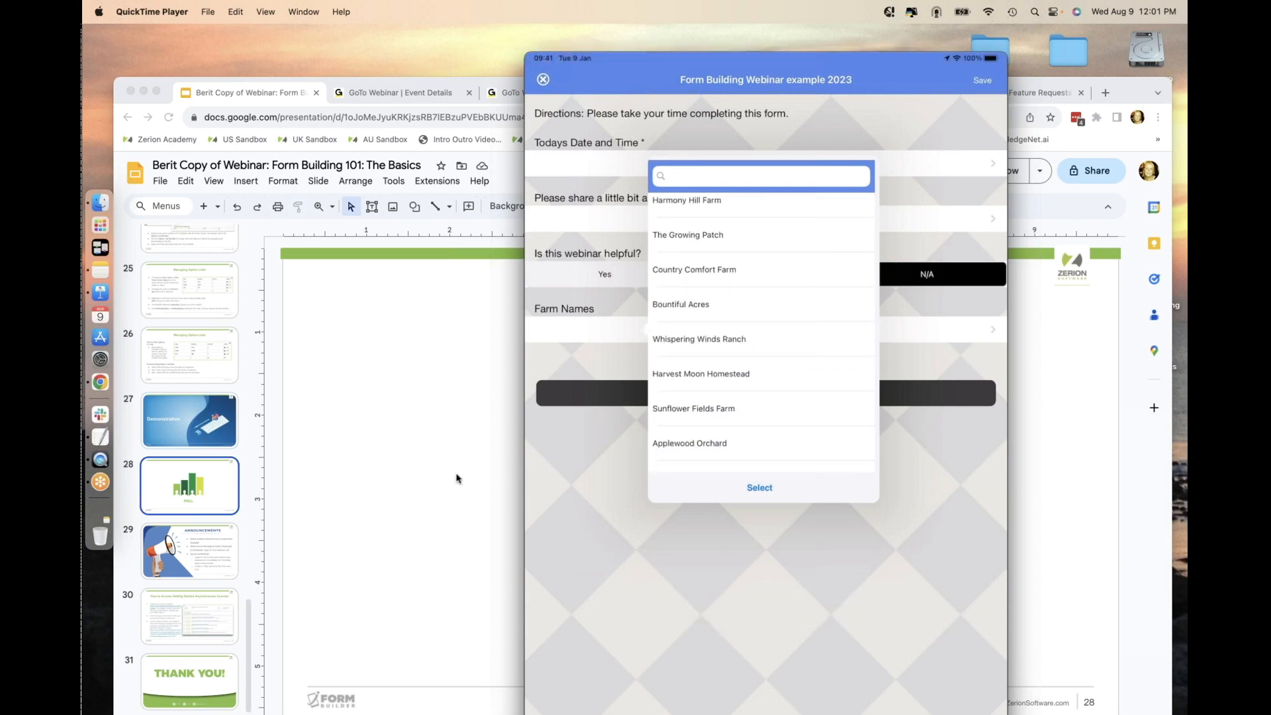
Display the Announcements slide of the webinar deck, look at the slide after it, and return to Announcements.
click(206, 546)
click(205, 546)
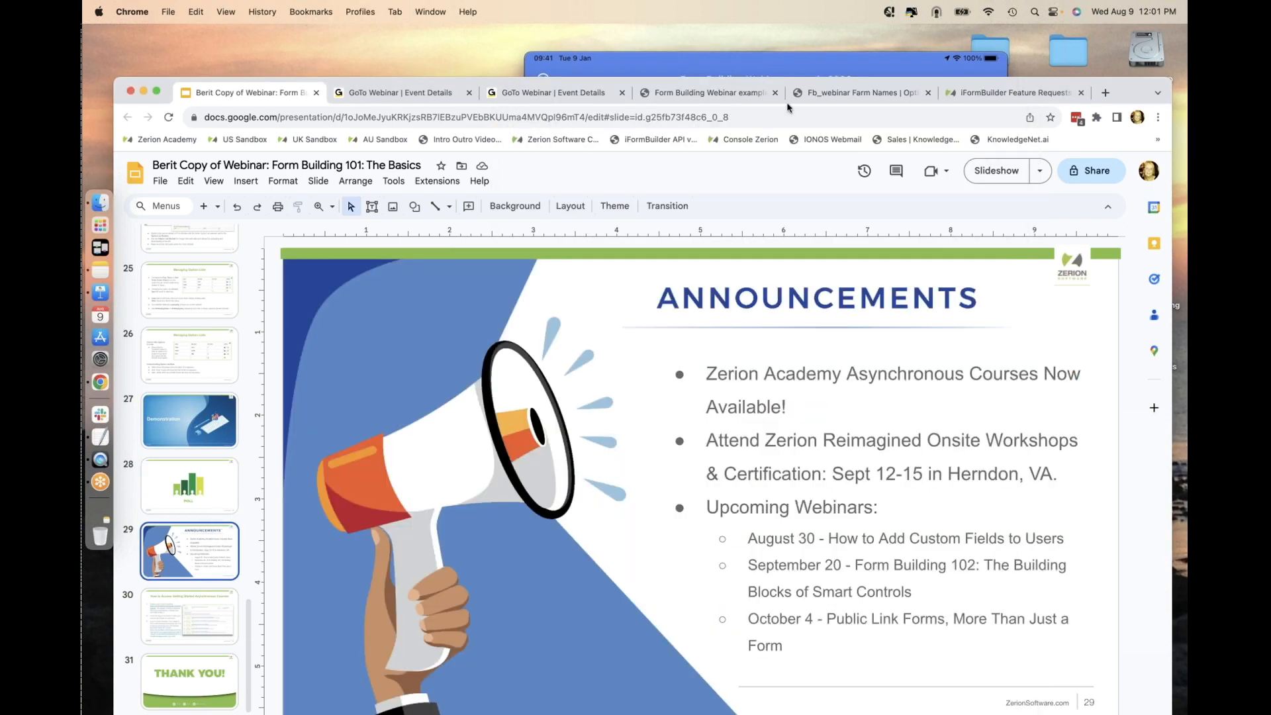
drag(1128, 94, 1125, 3)
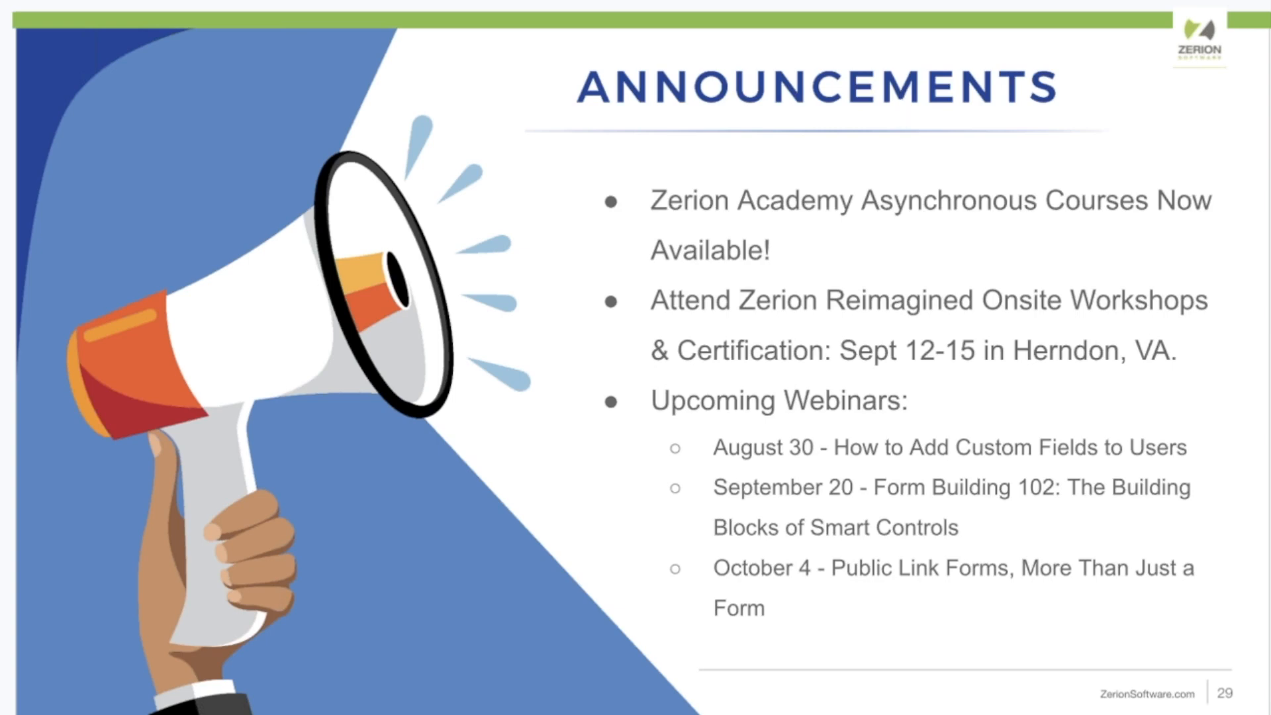
key(Right)
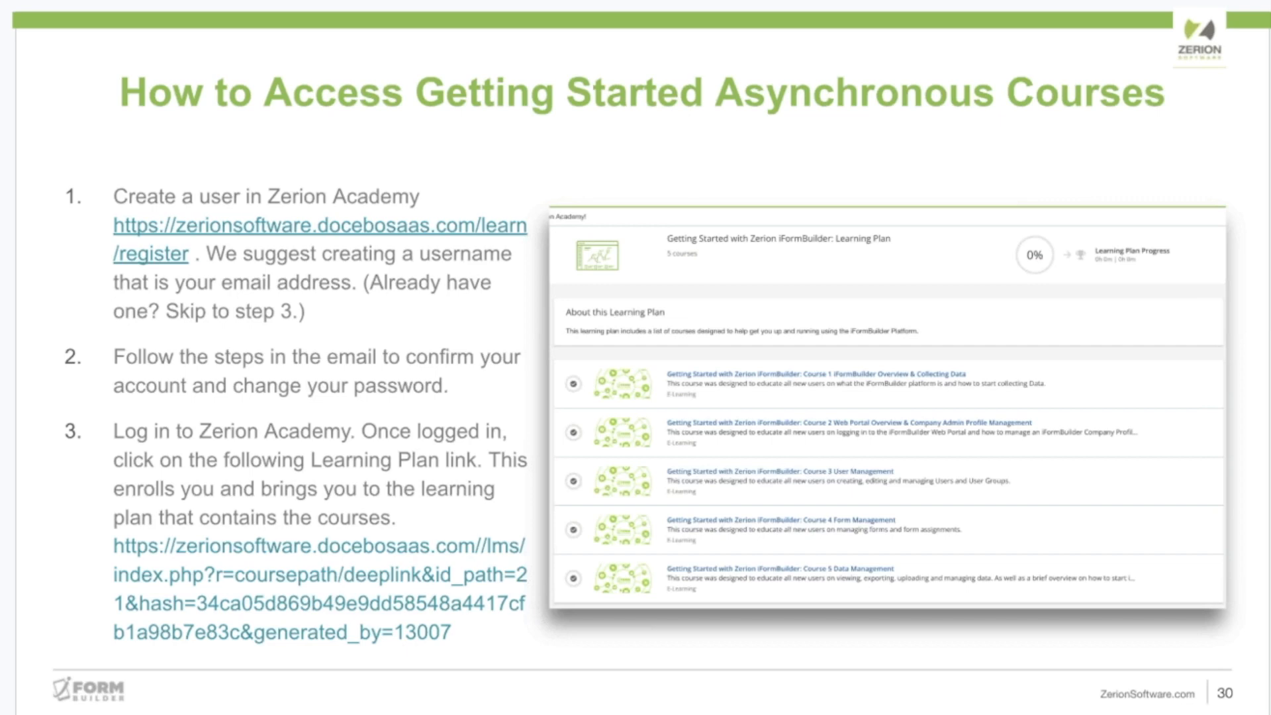
key(Left)
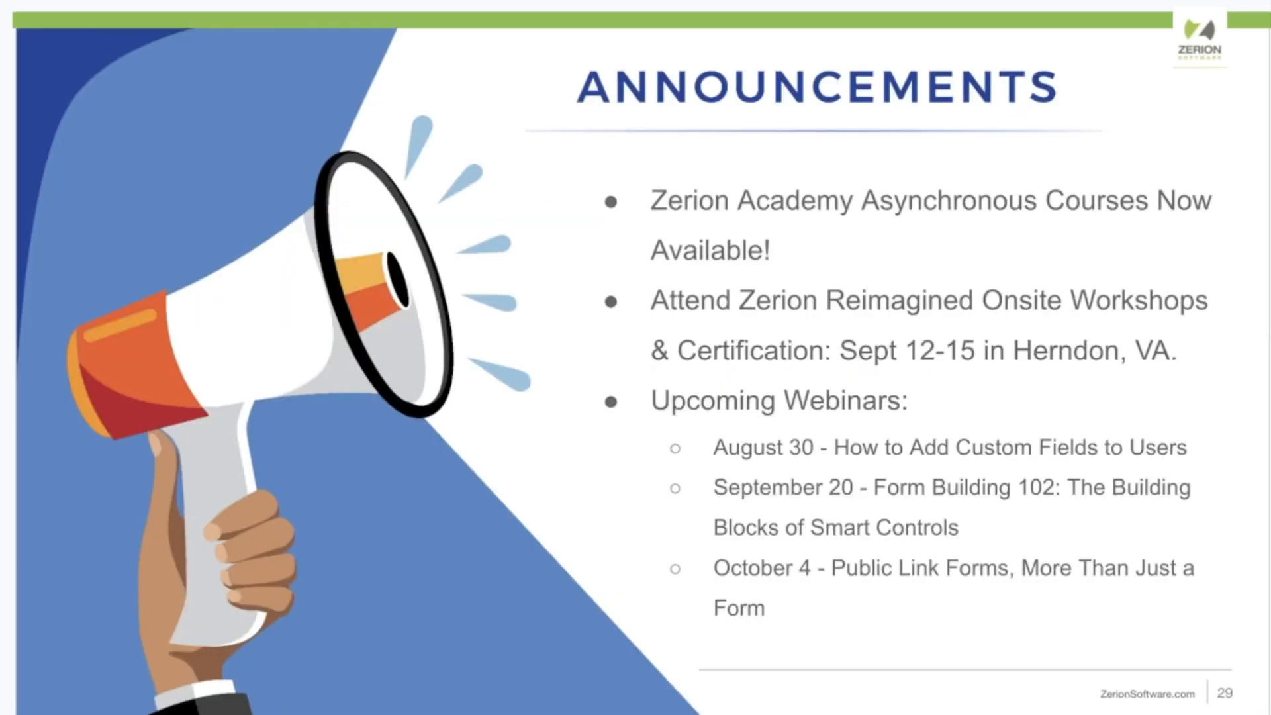